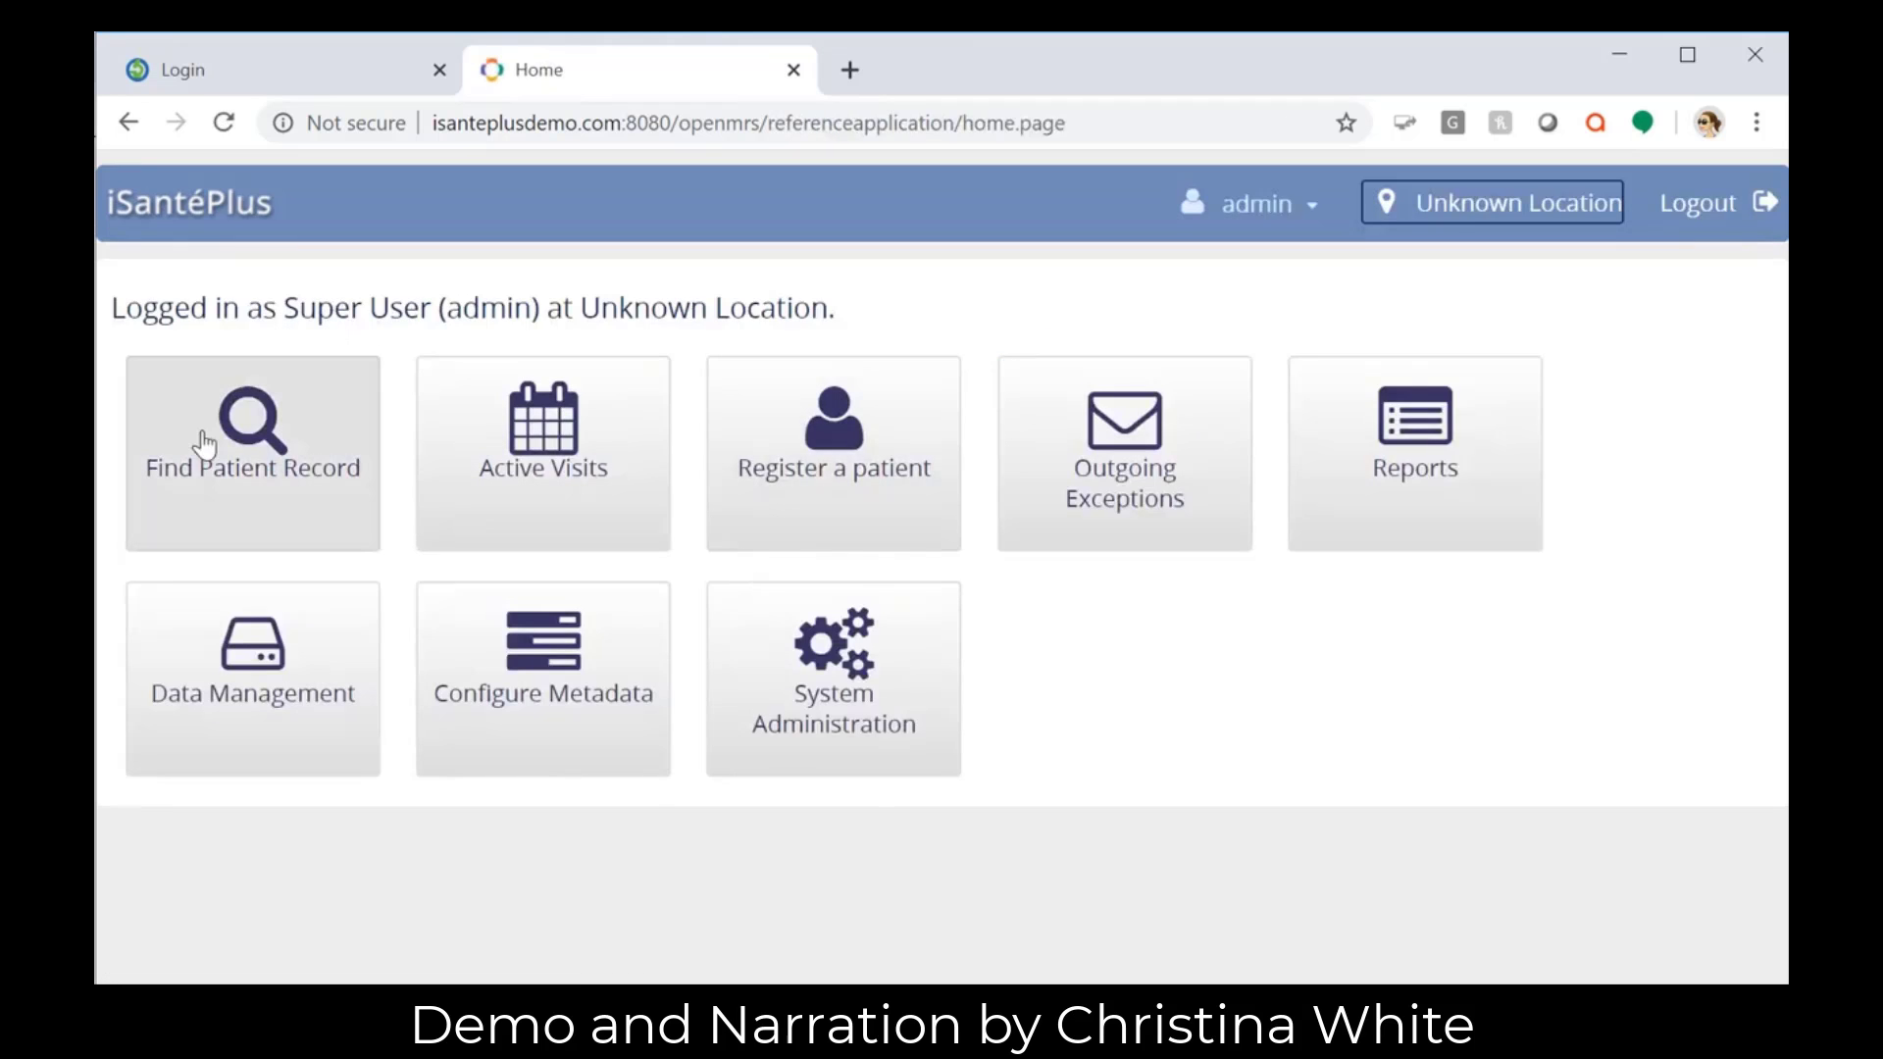
Step: Find the TestPatient Lab record and start a confirmed outpatient visit for it
{"action": "left_click", "coordinate": [205, 457]}
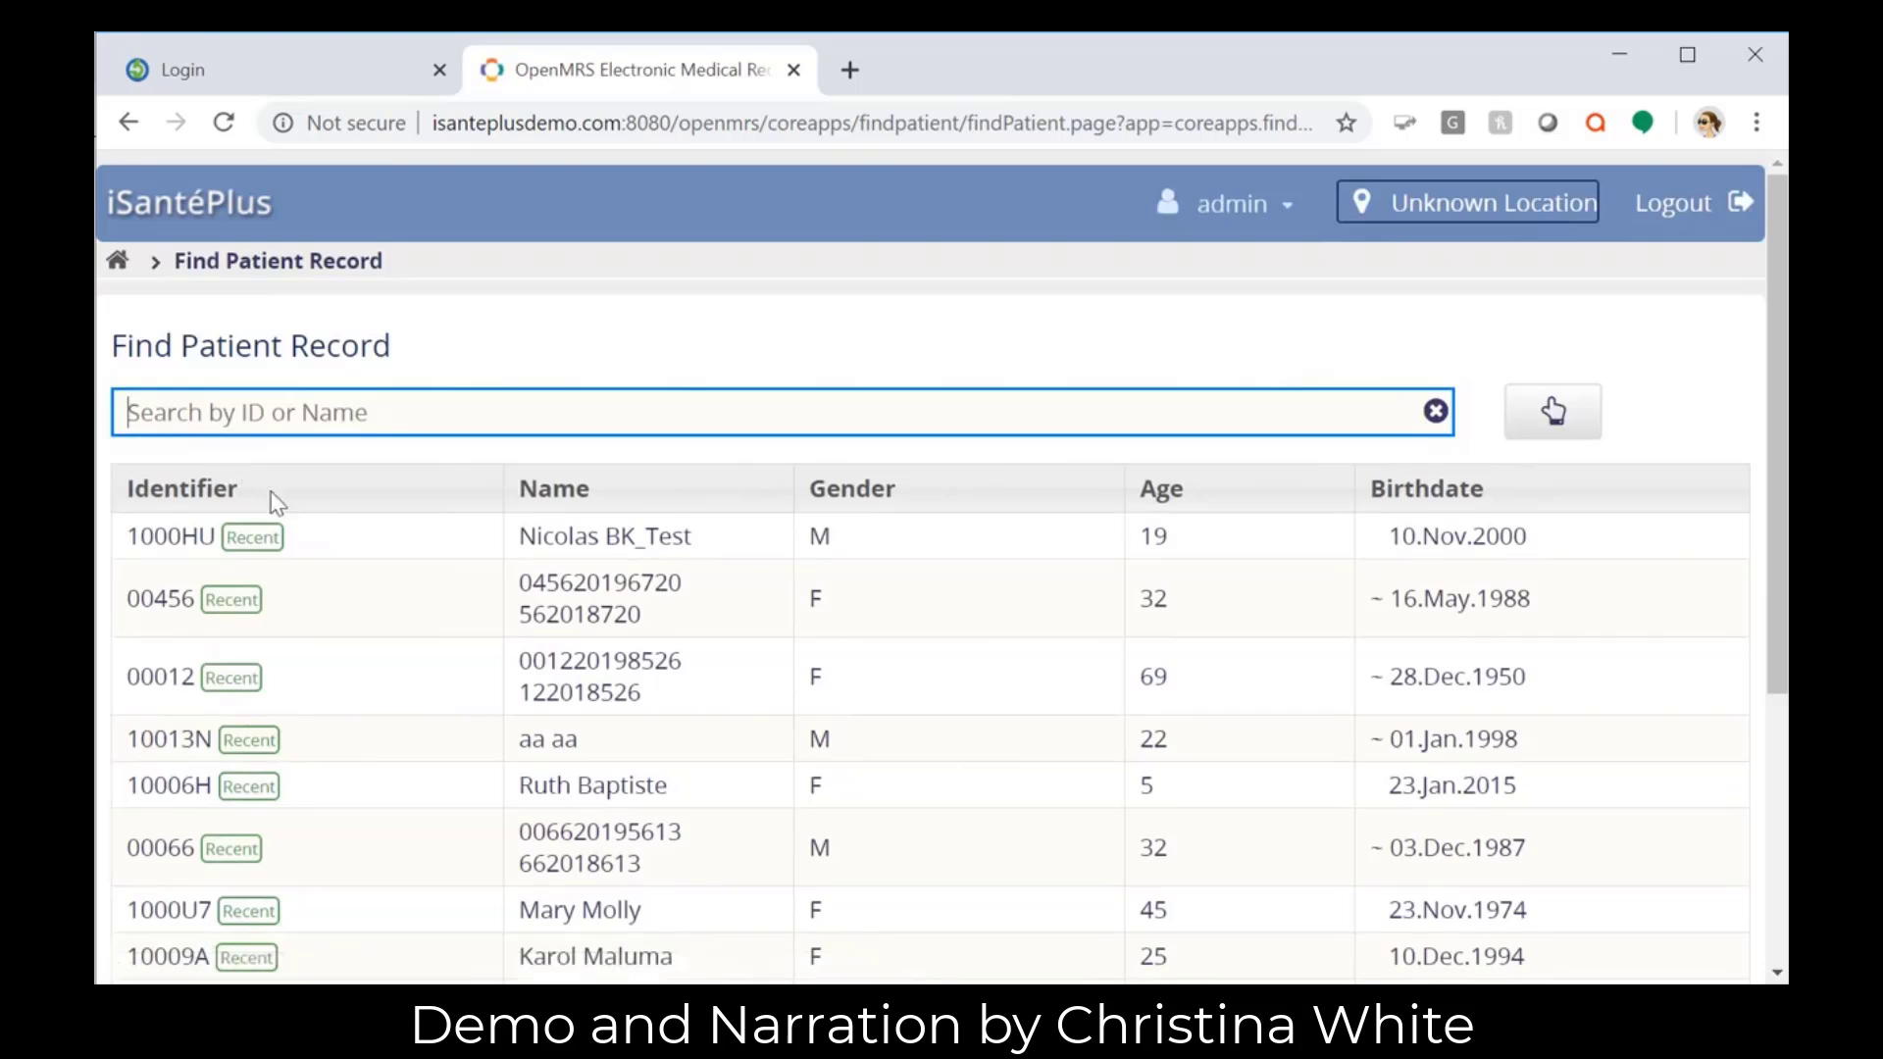
{"action": "scroll", "coordinate": [441, 703], "scroll_direction": "down", "scroll_amount": 3}
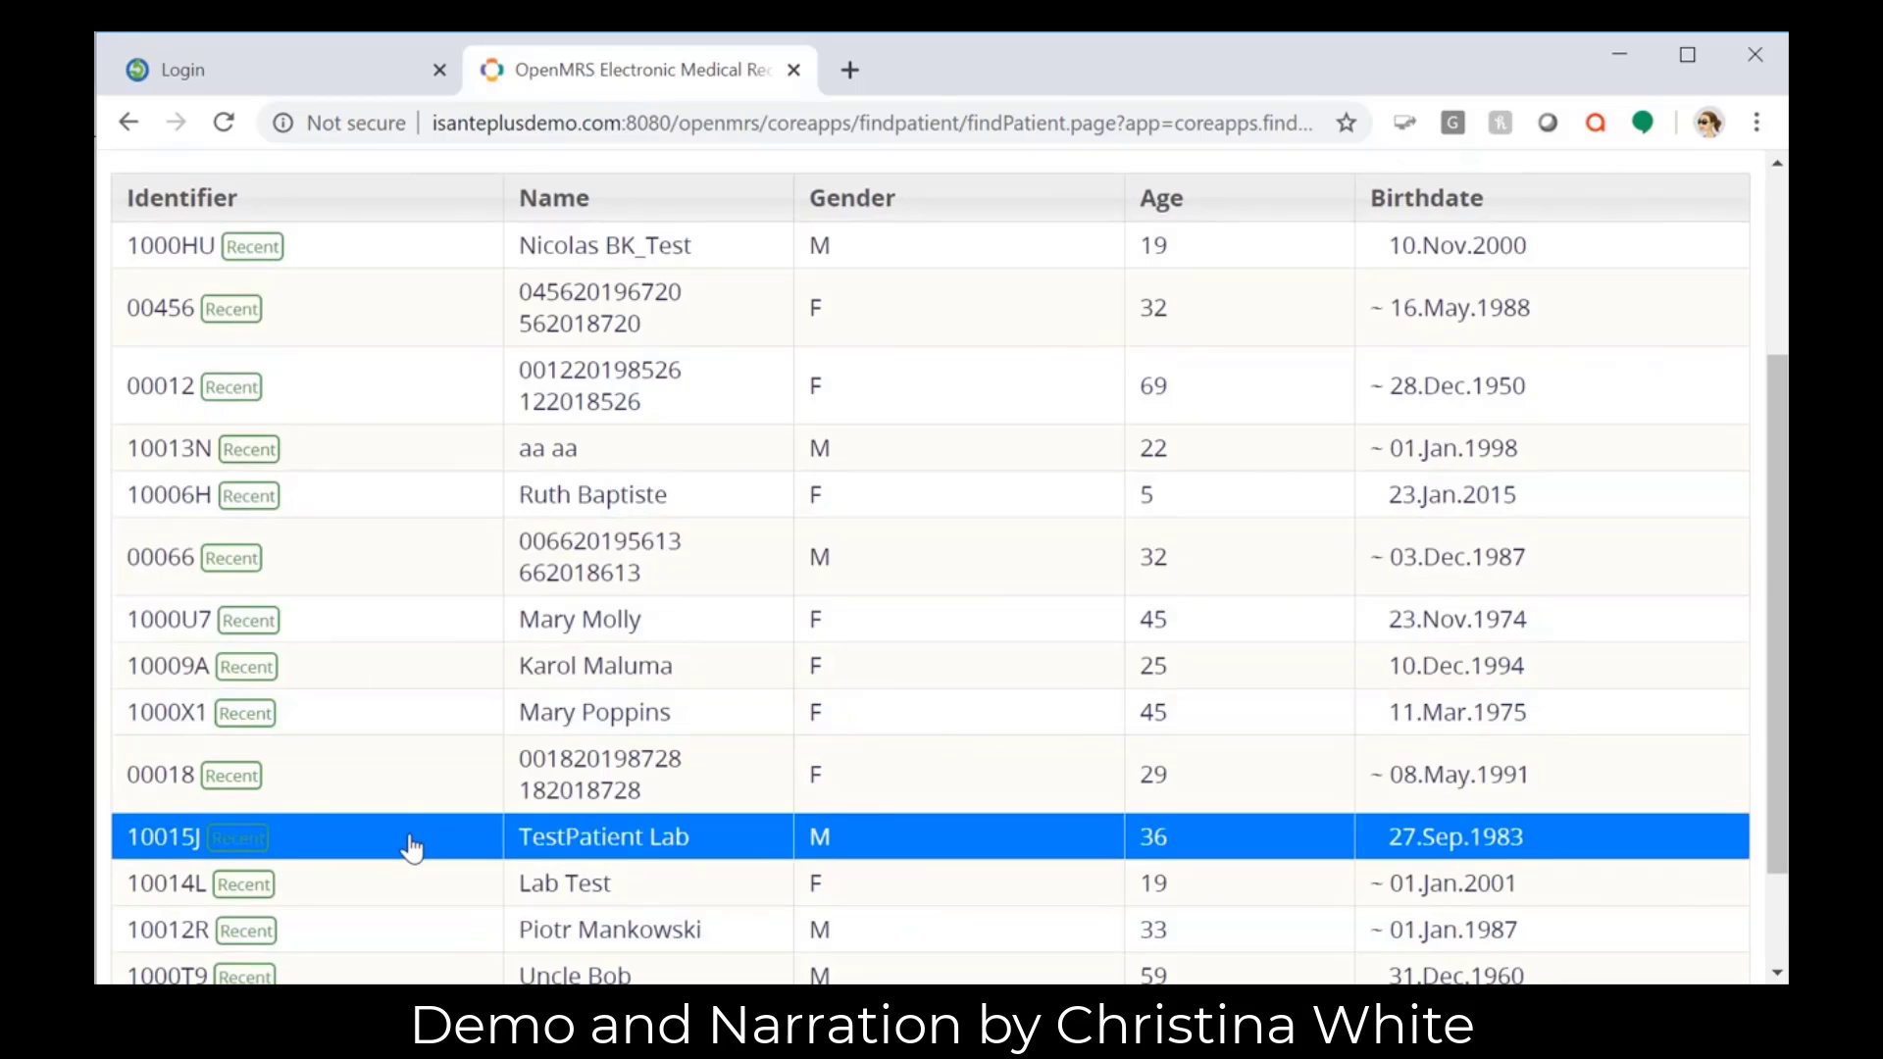
{"action": "left_click", "coordinate": [412, 847]}
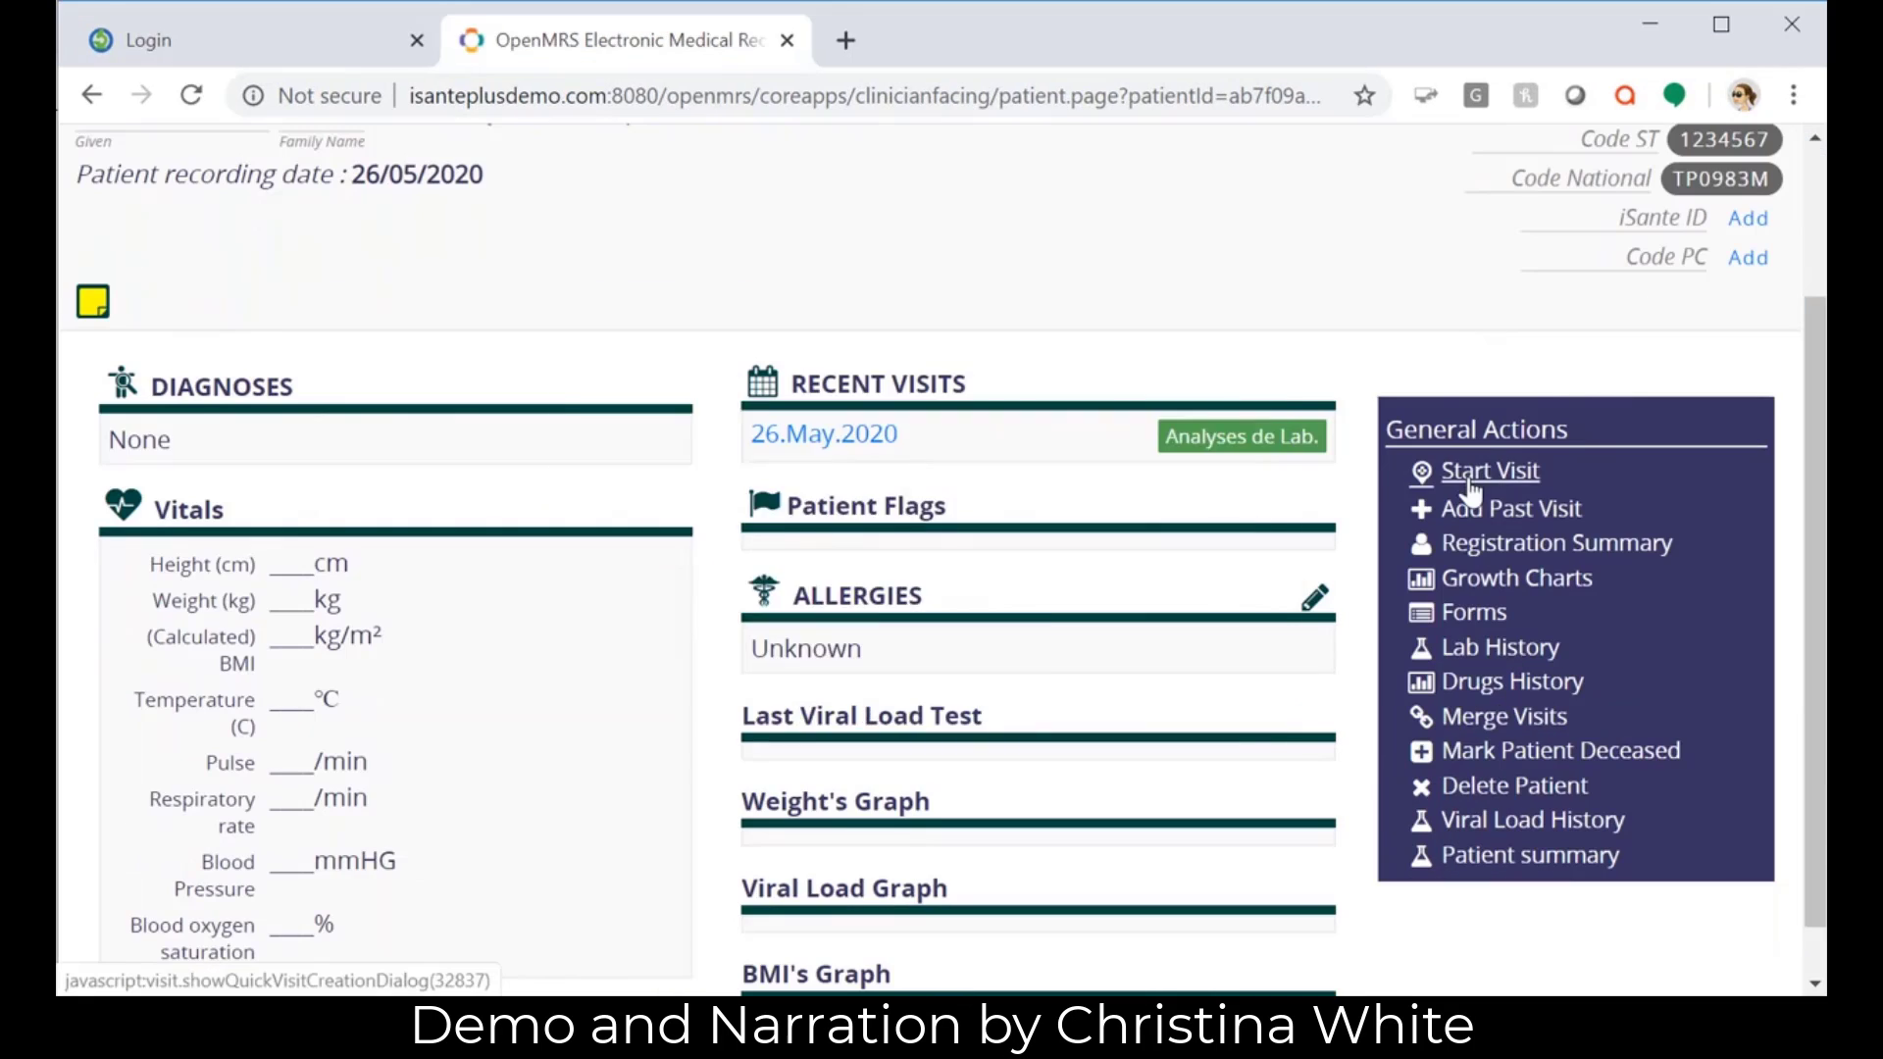
{"action": "left_click", "coordinate": [1430, 485]}
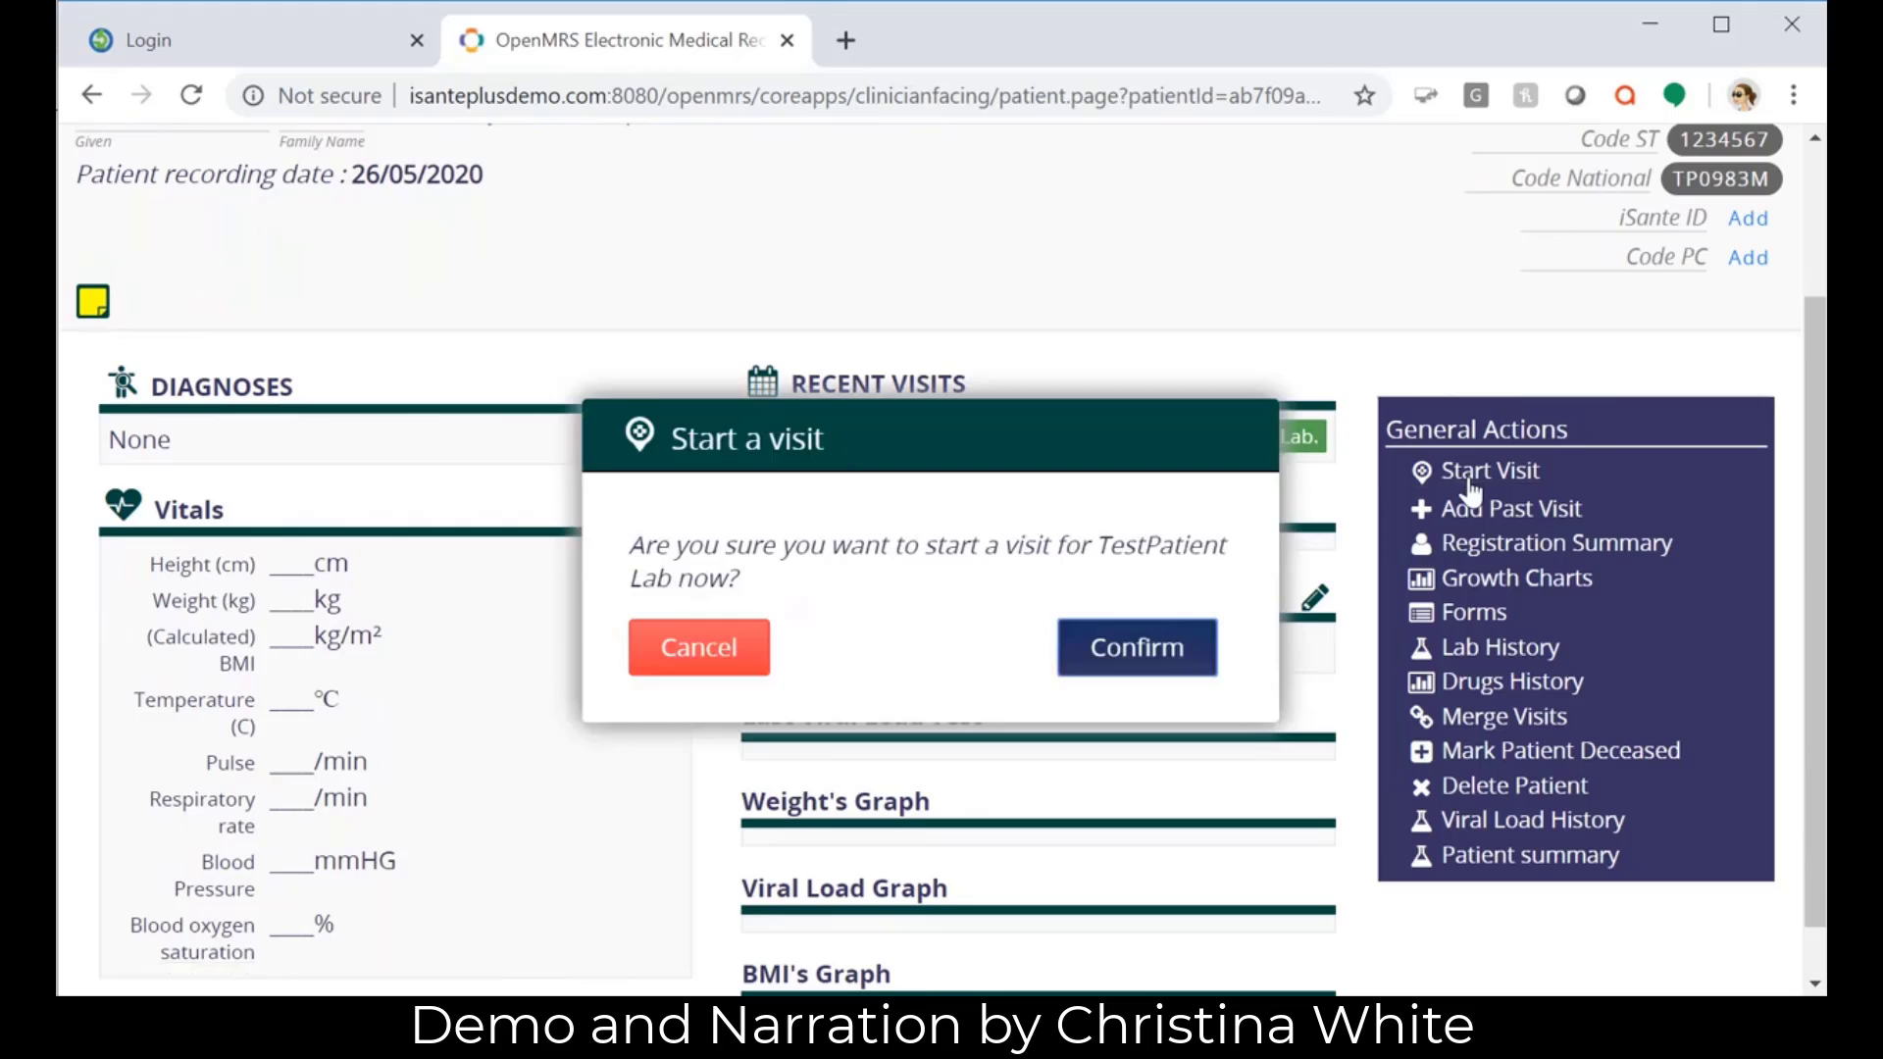
{"action": "left_click", "coordinate": [1103, 652]}
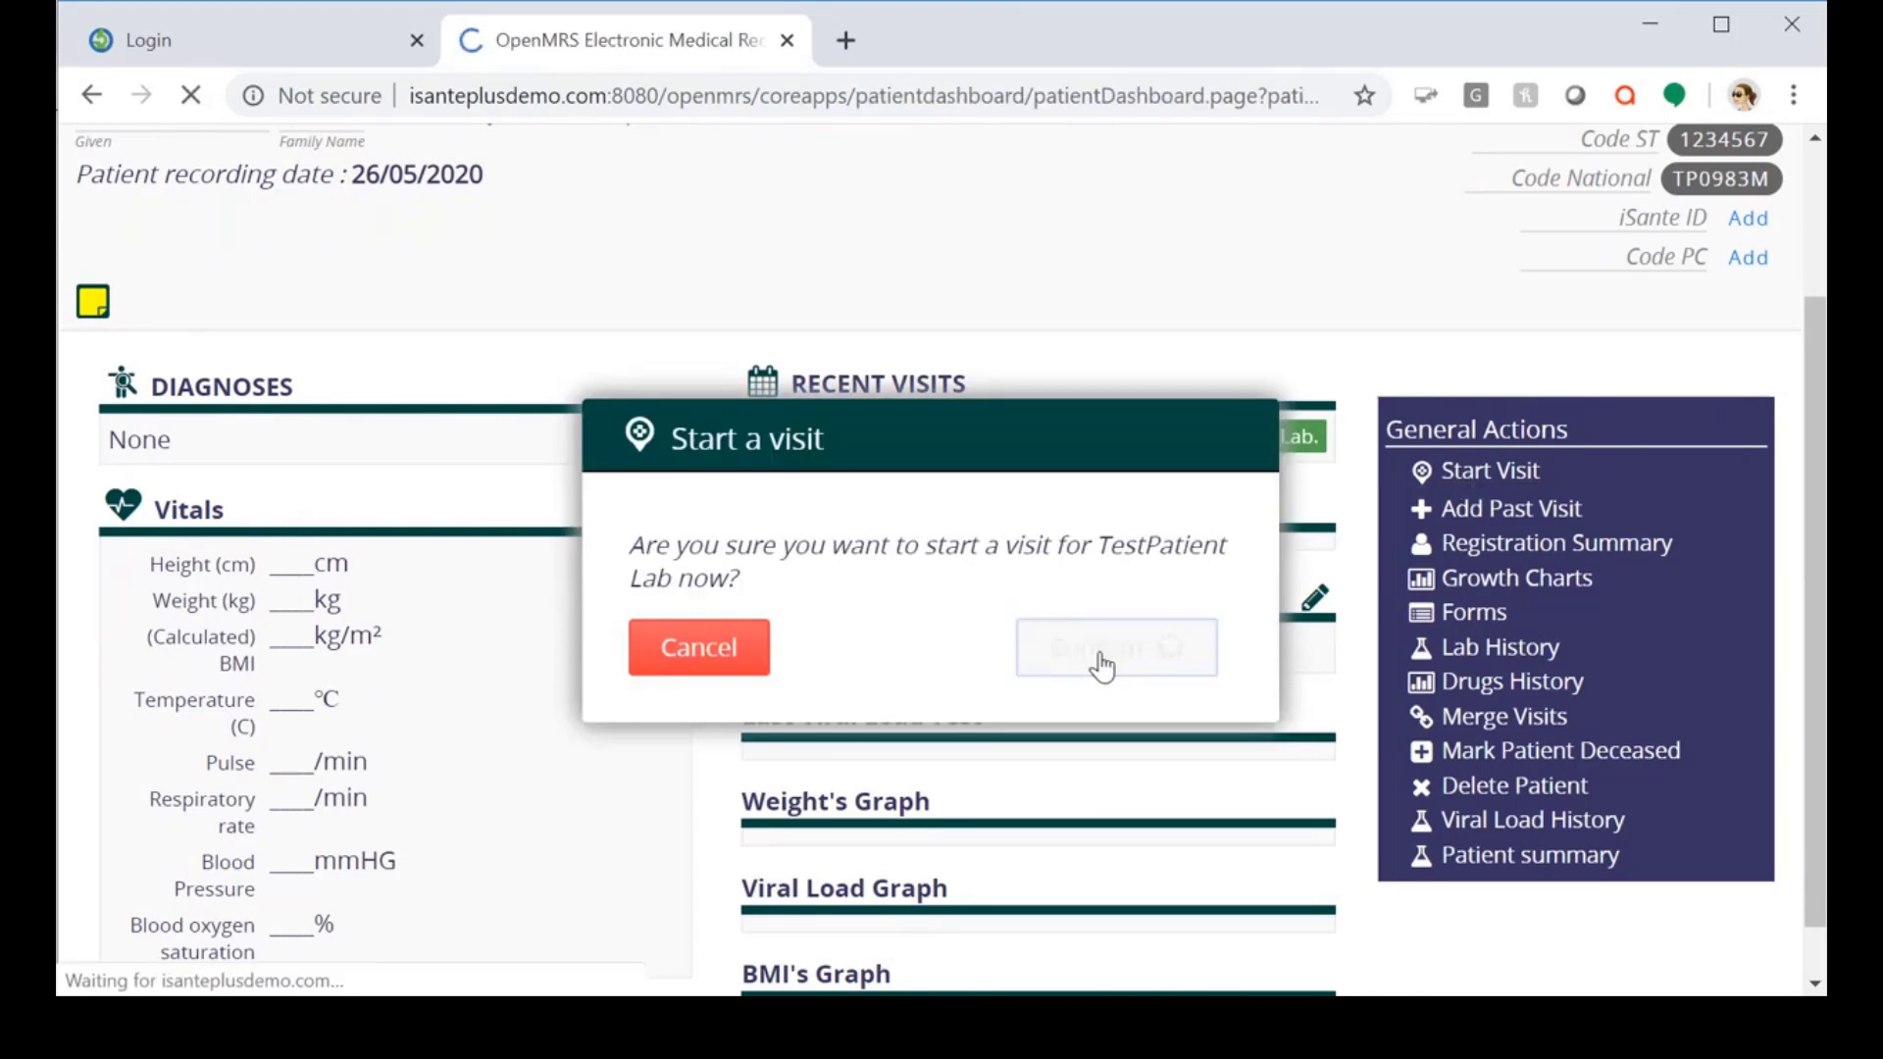
{"action": "scroll", "coordinate": [418, 736], "scroll_direction": "down", "scroll_amount": 2}
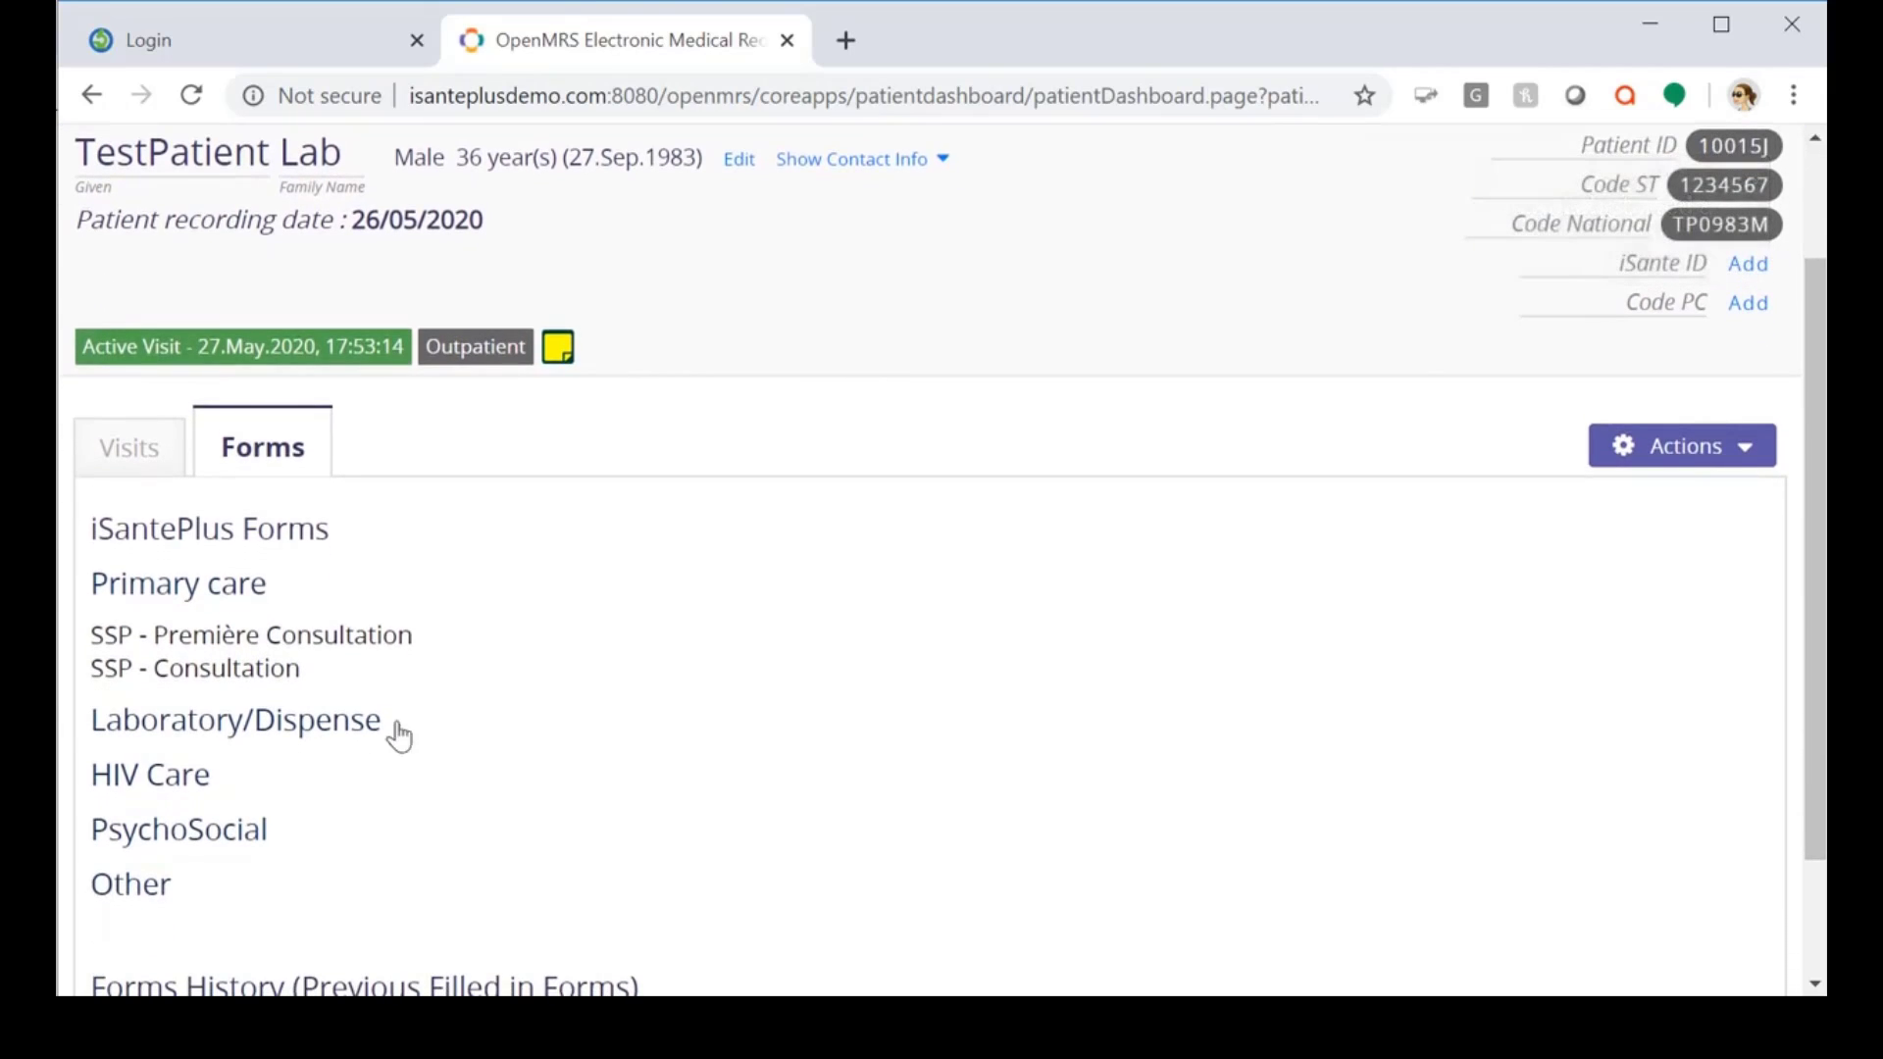
Step: Save an Analyse de Laboratoire form ordering P : CD4 with results sent to SCC
{"action": "left_click", "coordinate": [329, 734]}
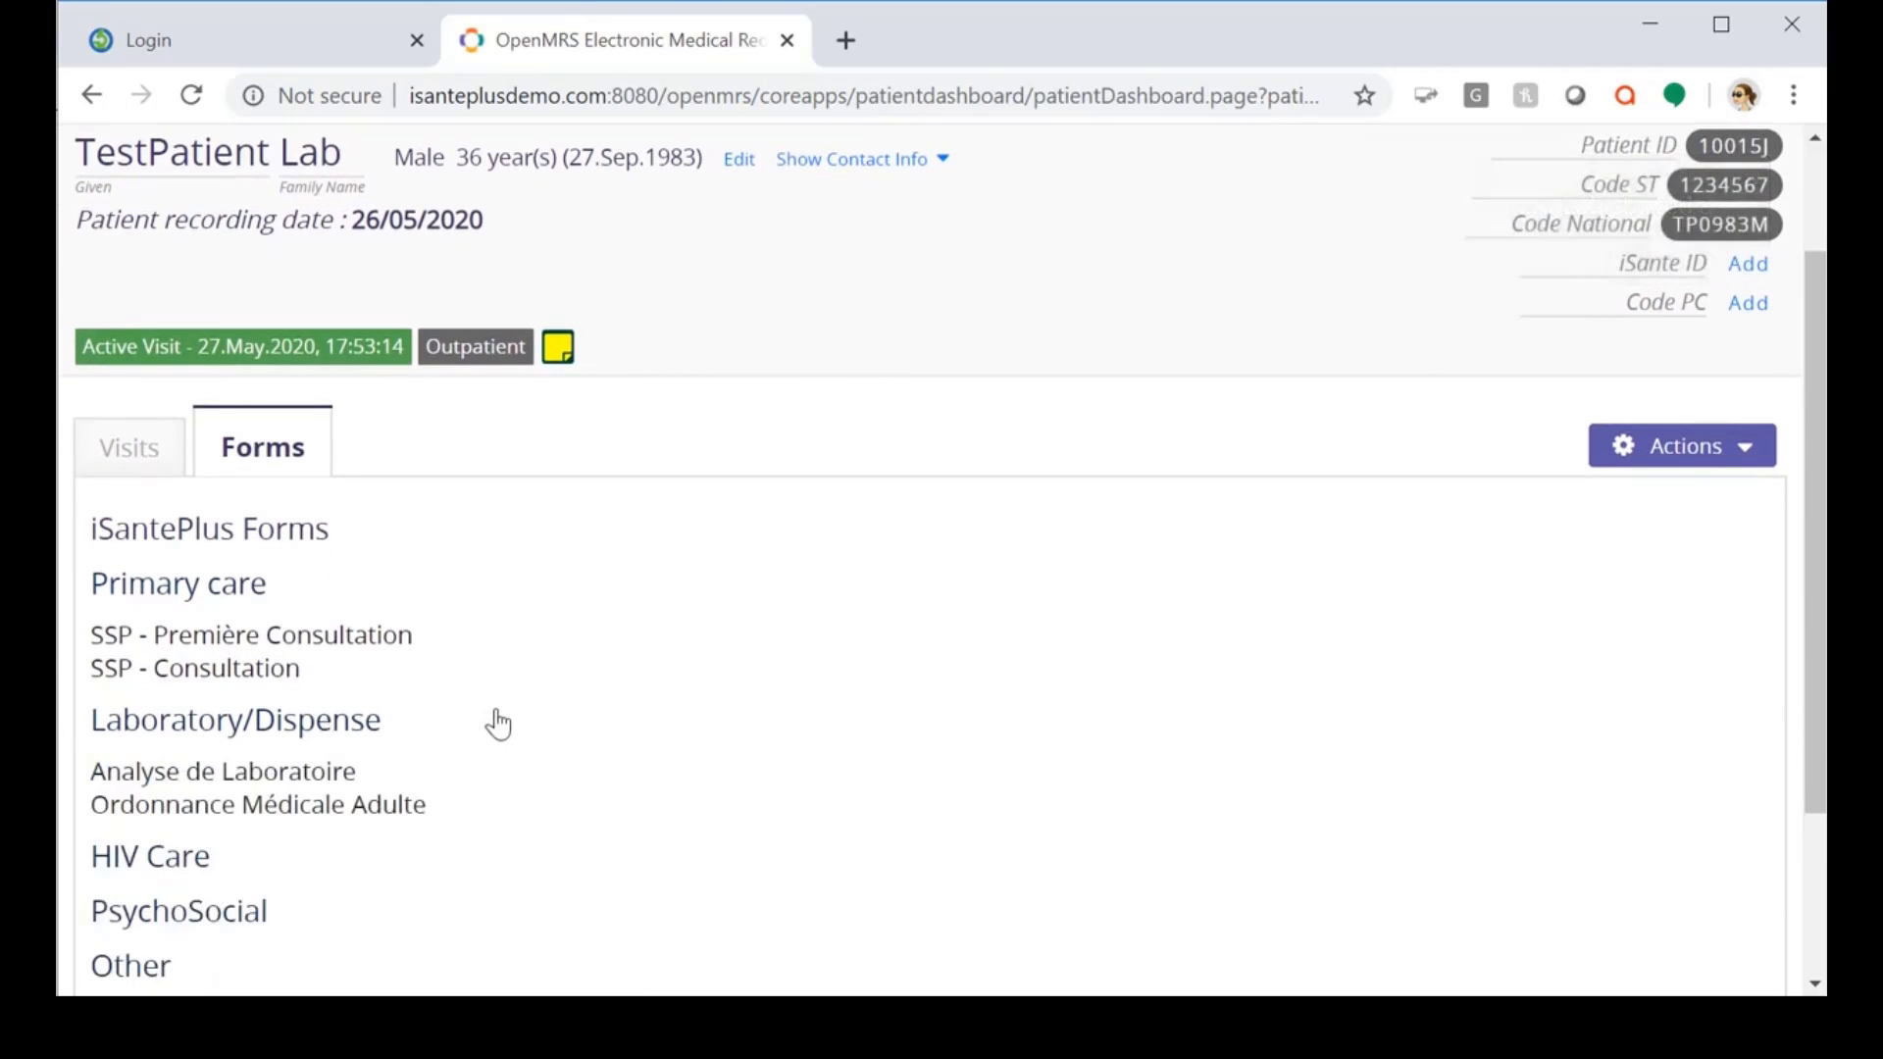
{"action": "scroll", "coordinate": [497, 724], "scroll_direction": "down", "scroll_amount": 1}
{"action": "left_click", "coordinate": [307, 674]}
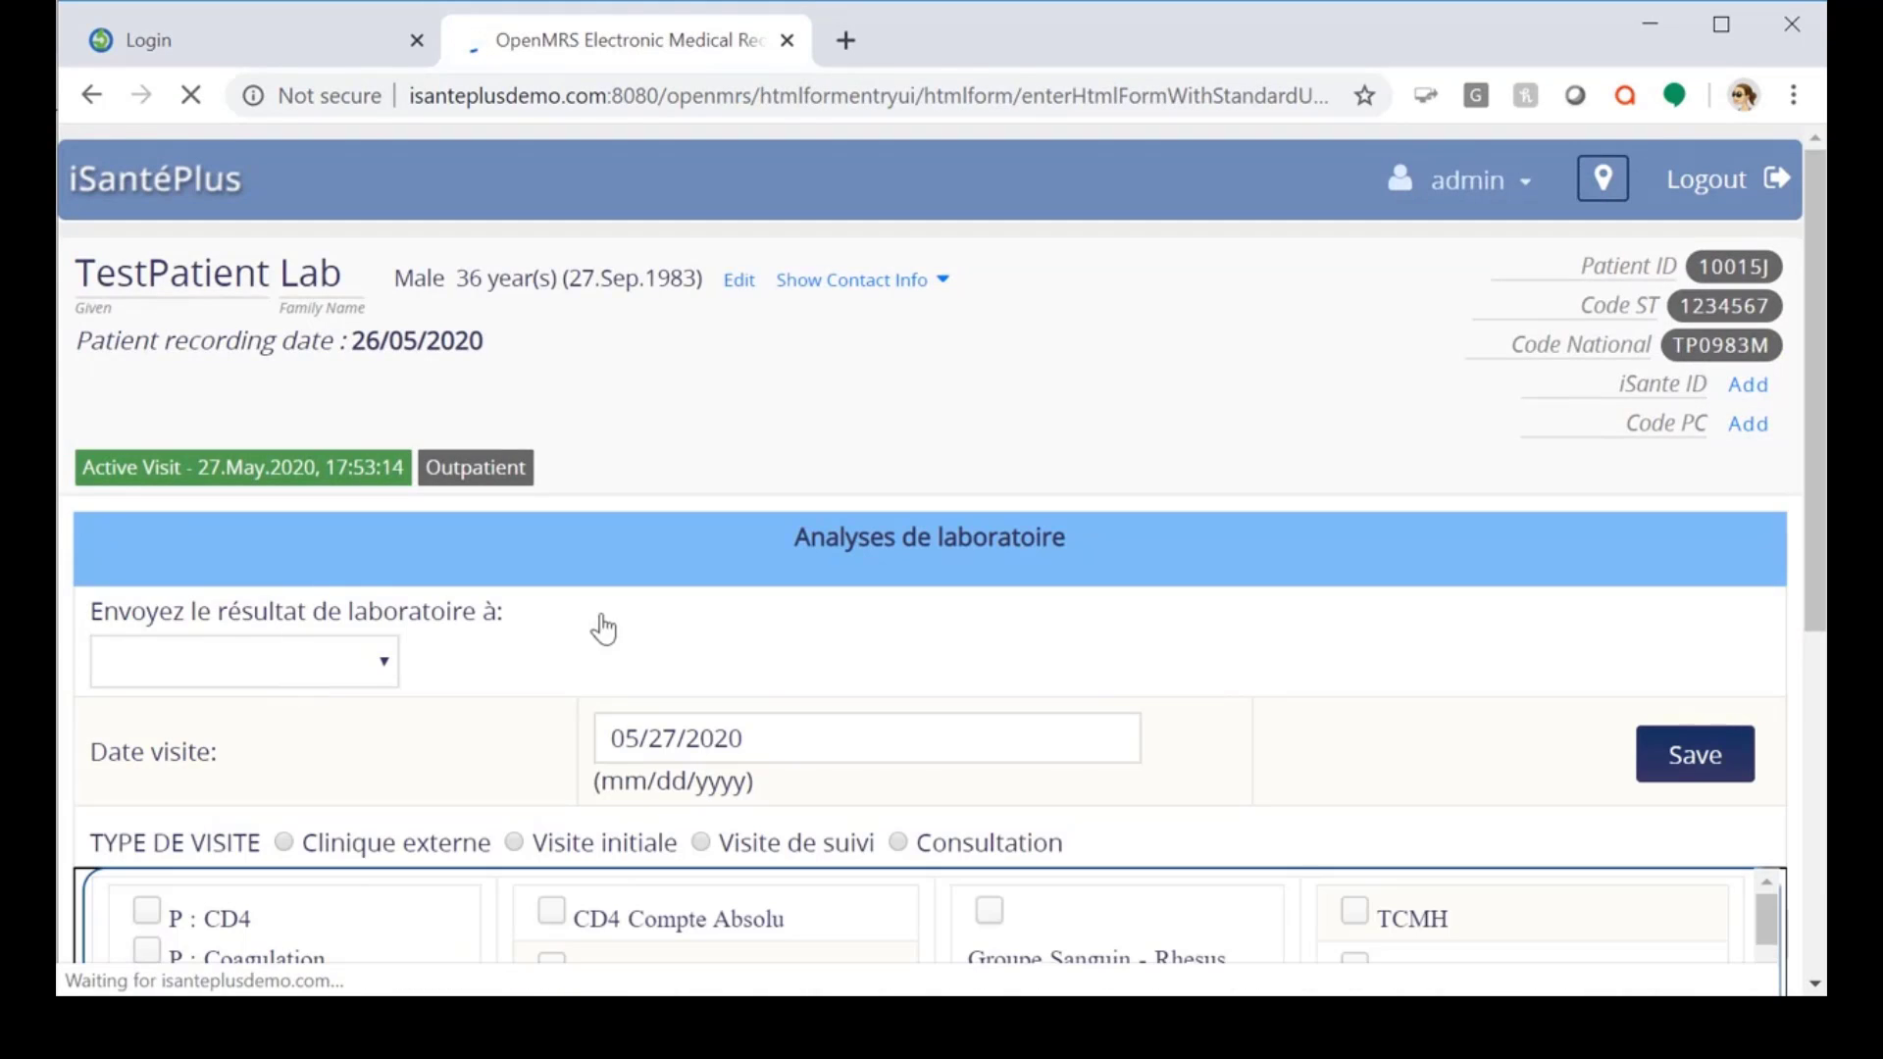
{"action": "scroll", "coordinate": [542, 684], "scroll_direction": "down", "scroll_amount": 4}
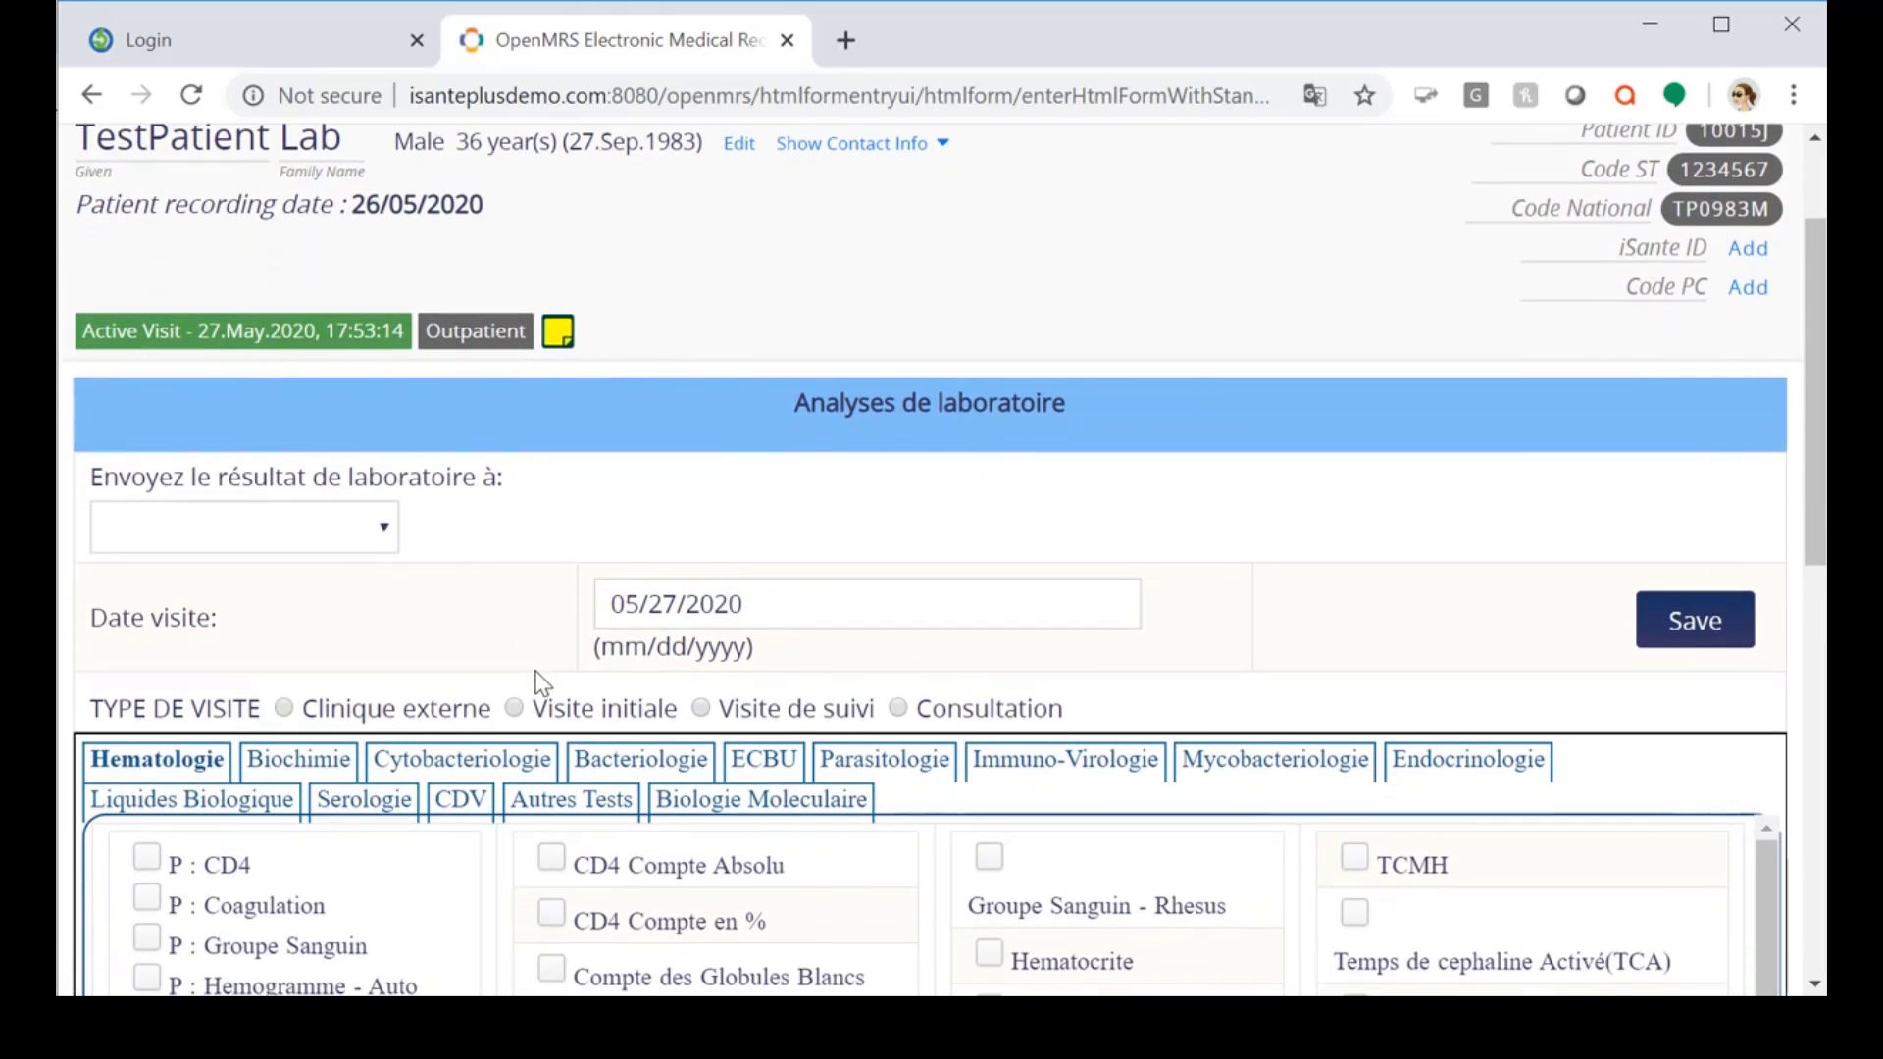
{"action": "scroll", "coordinate": [535, 671], "scroll_direction": "down", "scroll_amount": 1}
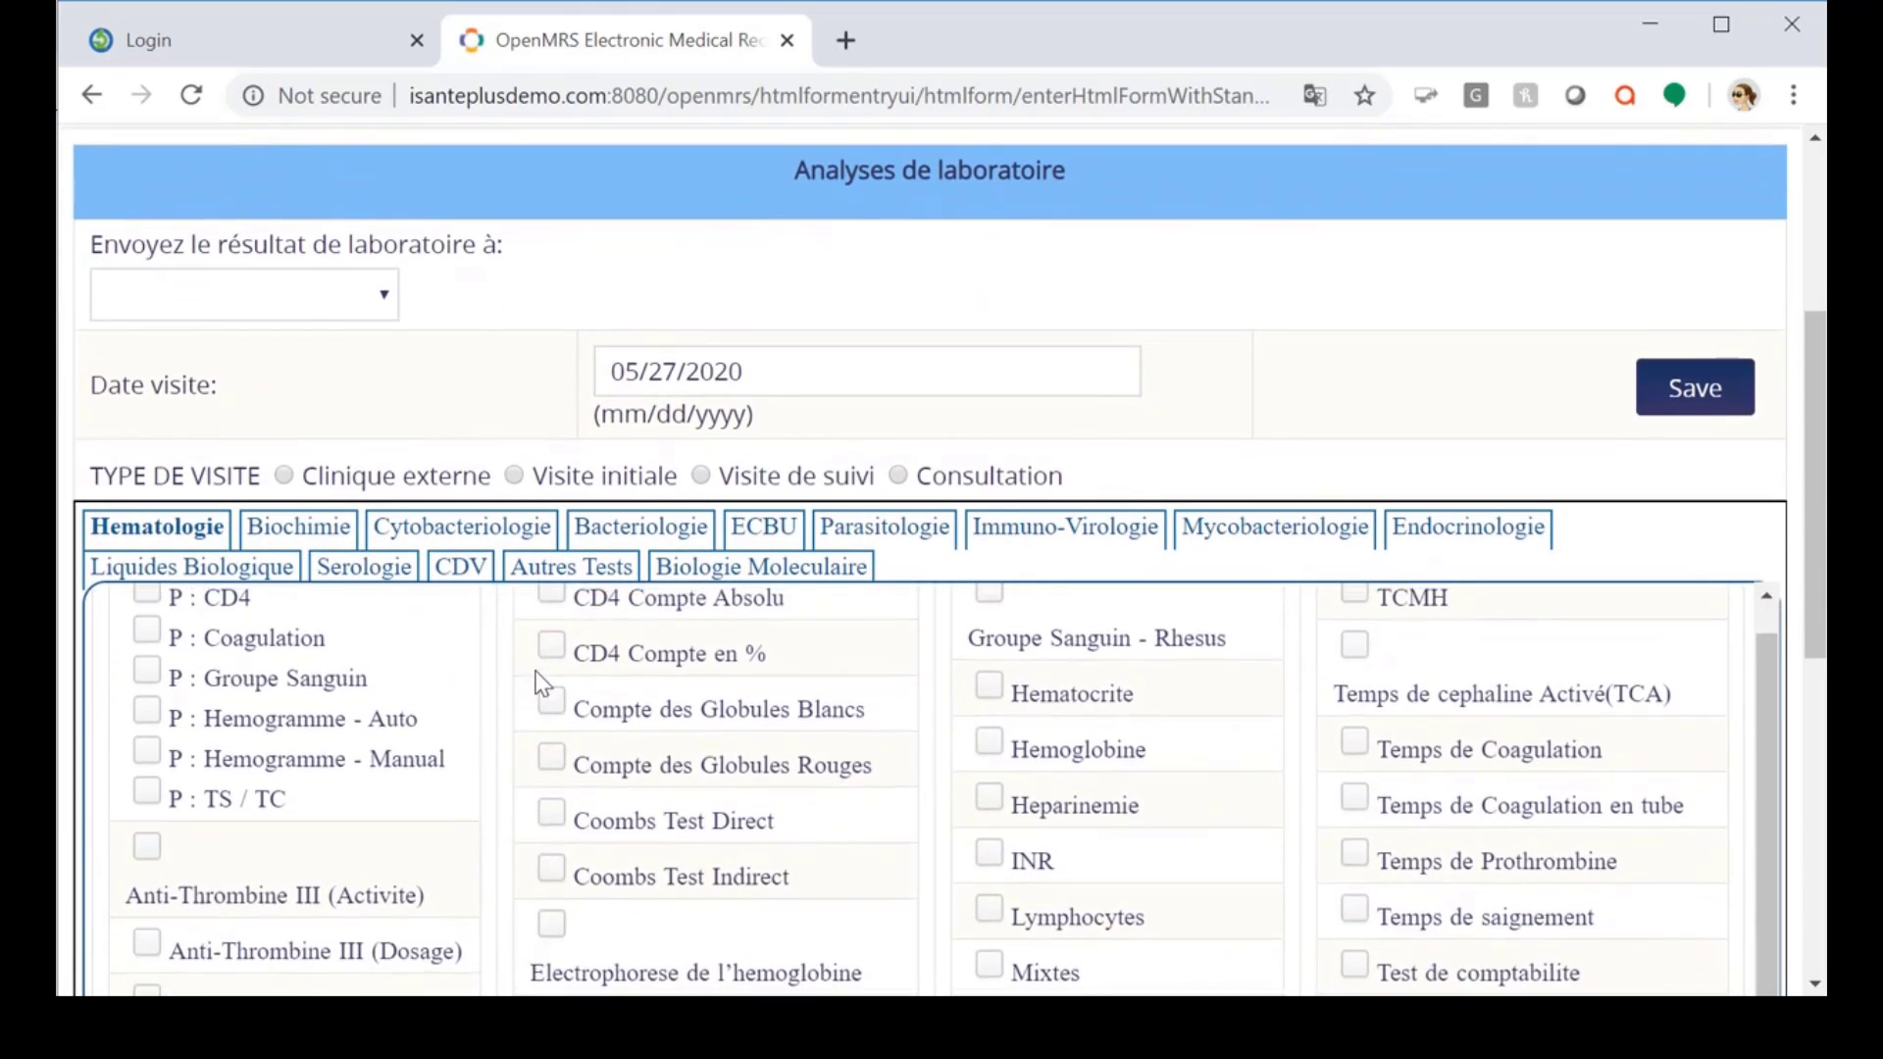
{"action": "scroll", "coordinate": [536, 671], "scroll_direction": "up", "scroll_amount": 1}
{"action": "left_click", "coordinate": [147, 624]}
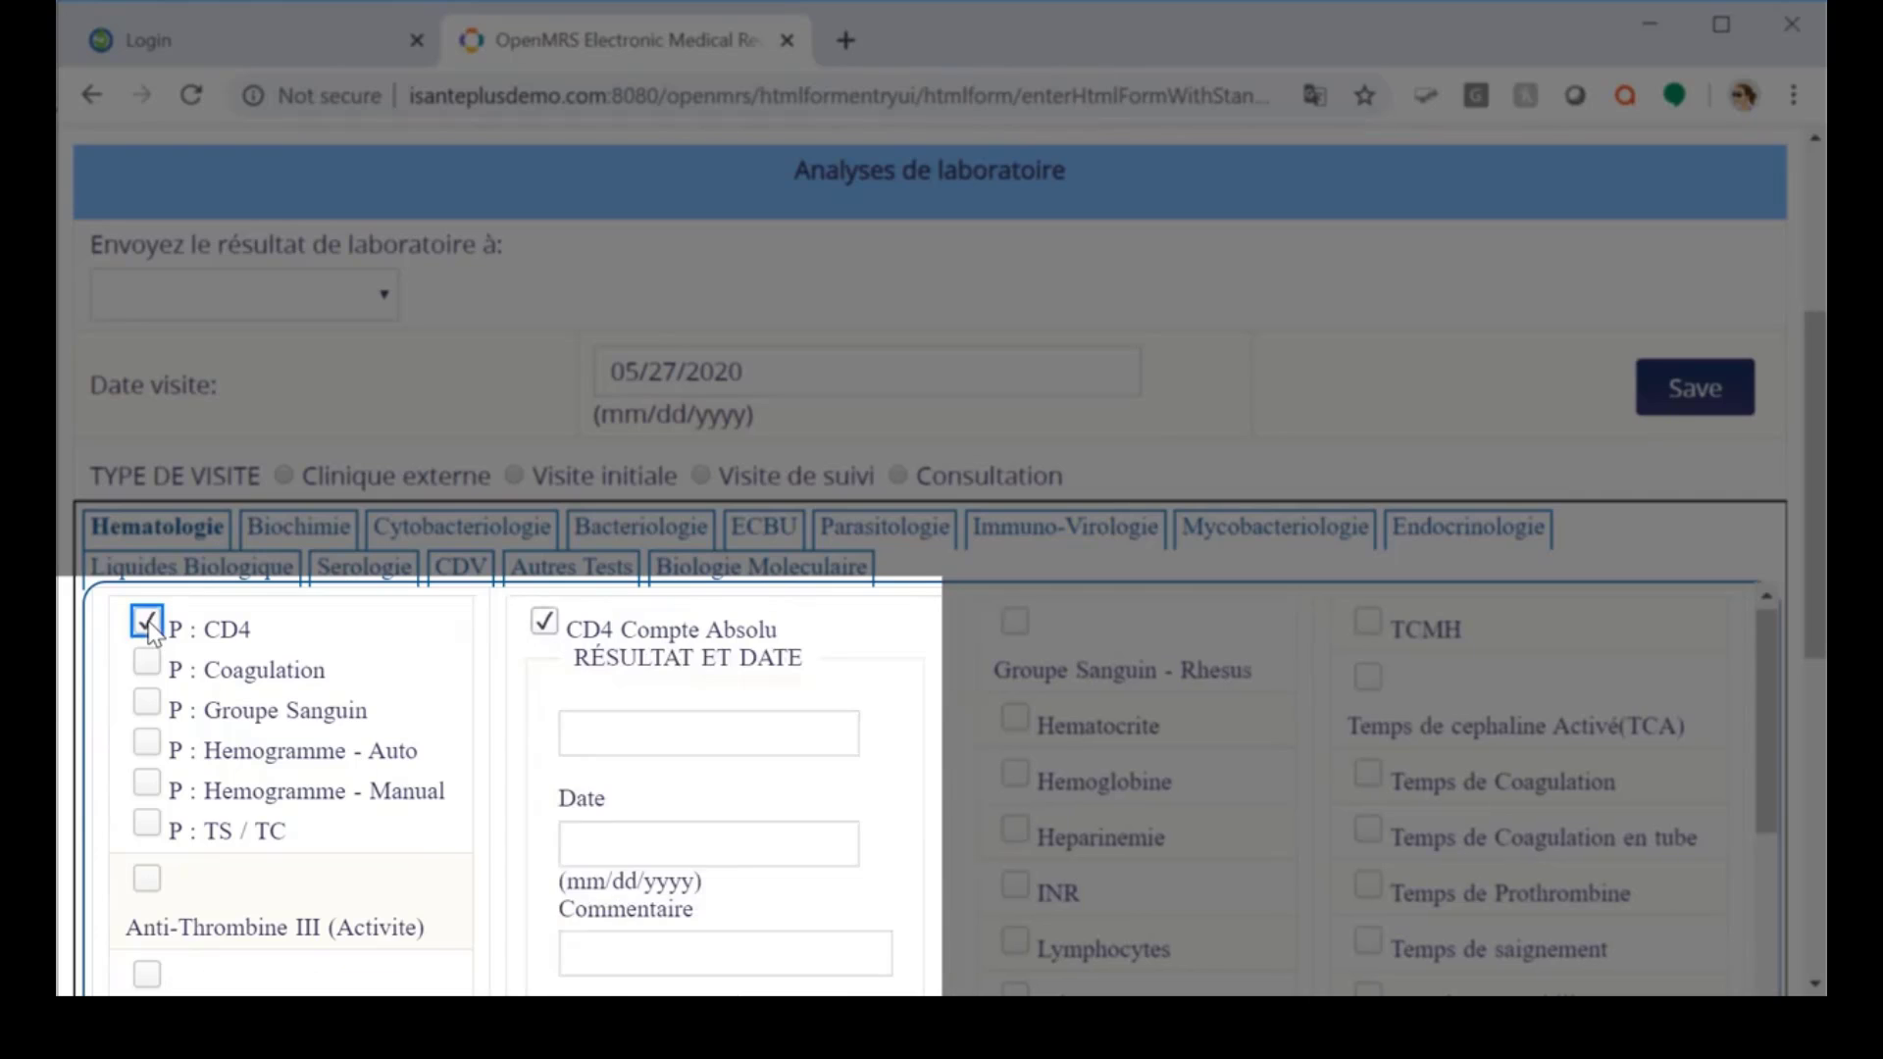
{"action": "left_click", "coordinate": [379, 297]}
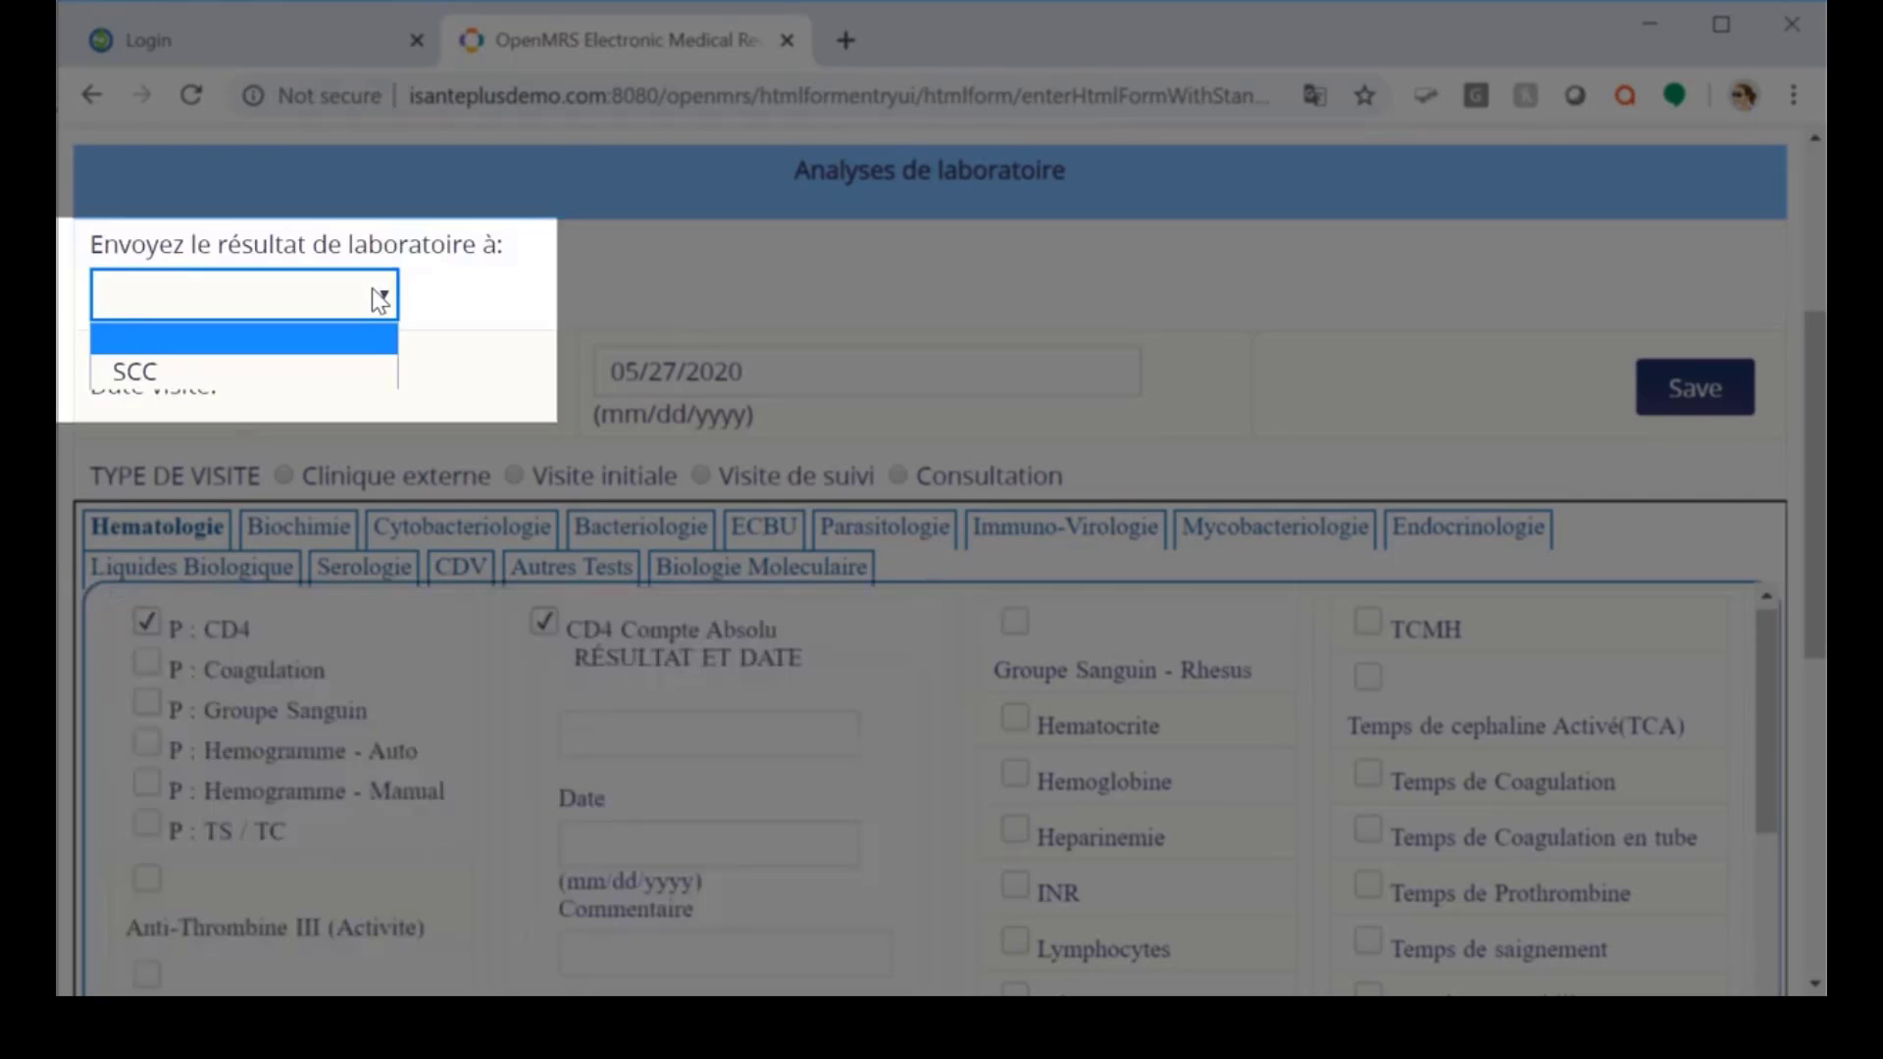
{"action": "left_click", "coordinate": [310, 375]}
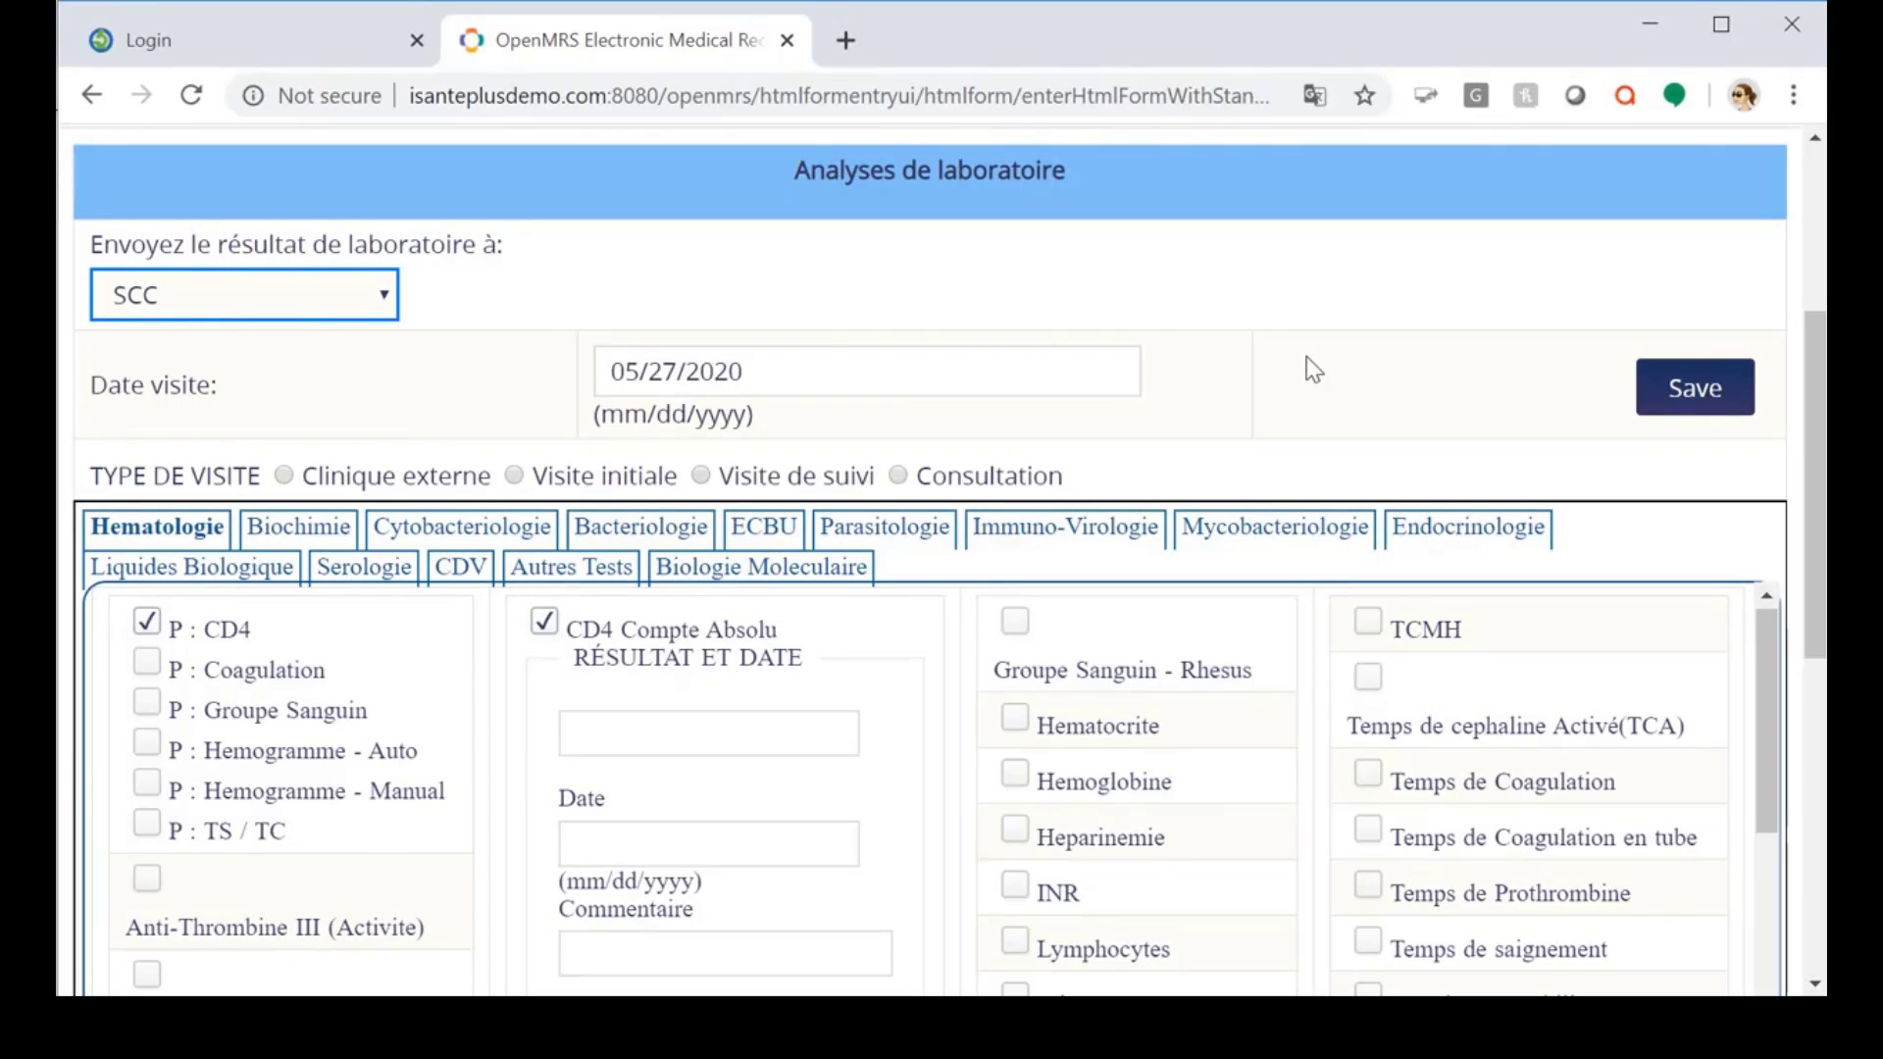
{"action": "left_click", "coordinate": [1689, 407]}
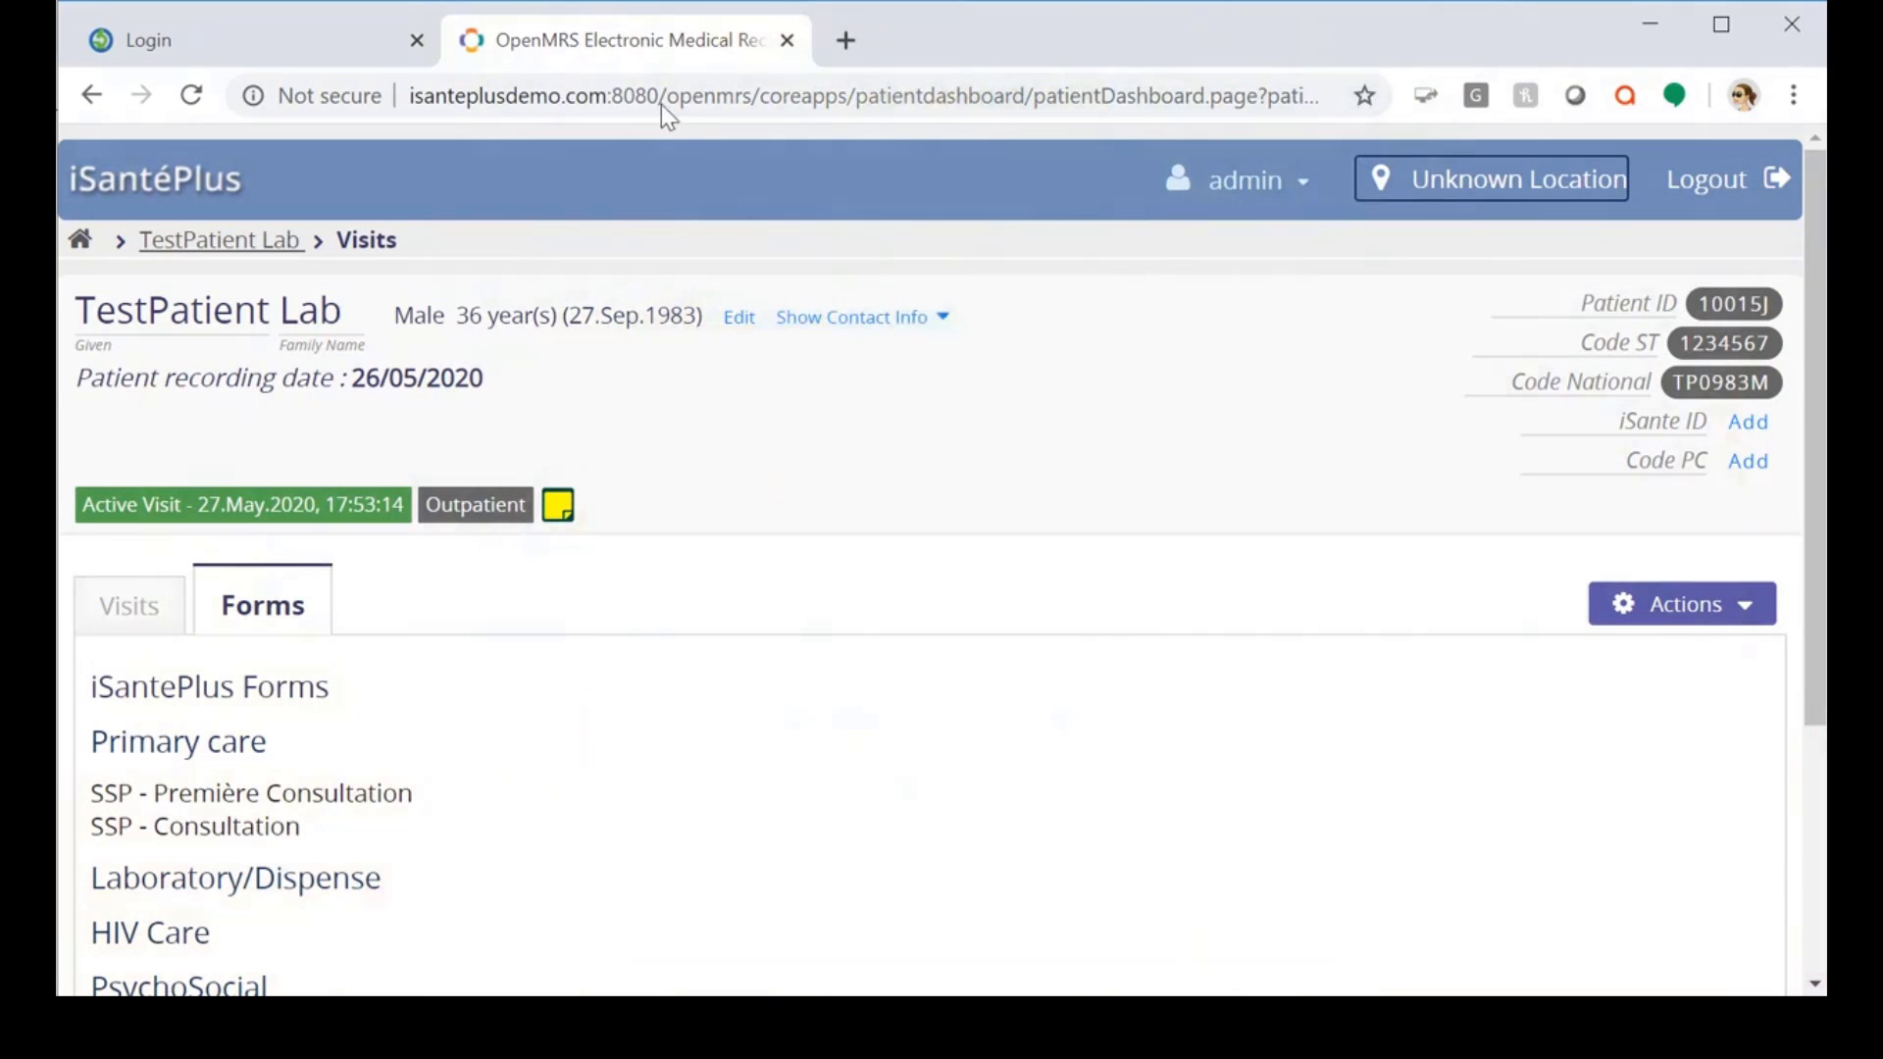
Step: Log in to OpenELIS, open Electronic Orders, and copy the first order's External ID
{"action": "left_click", "coordinate": [246, 56]}
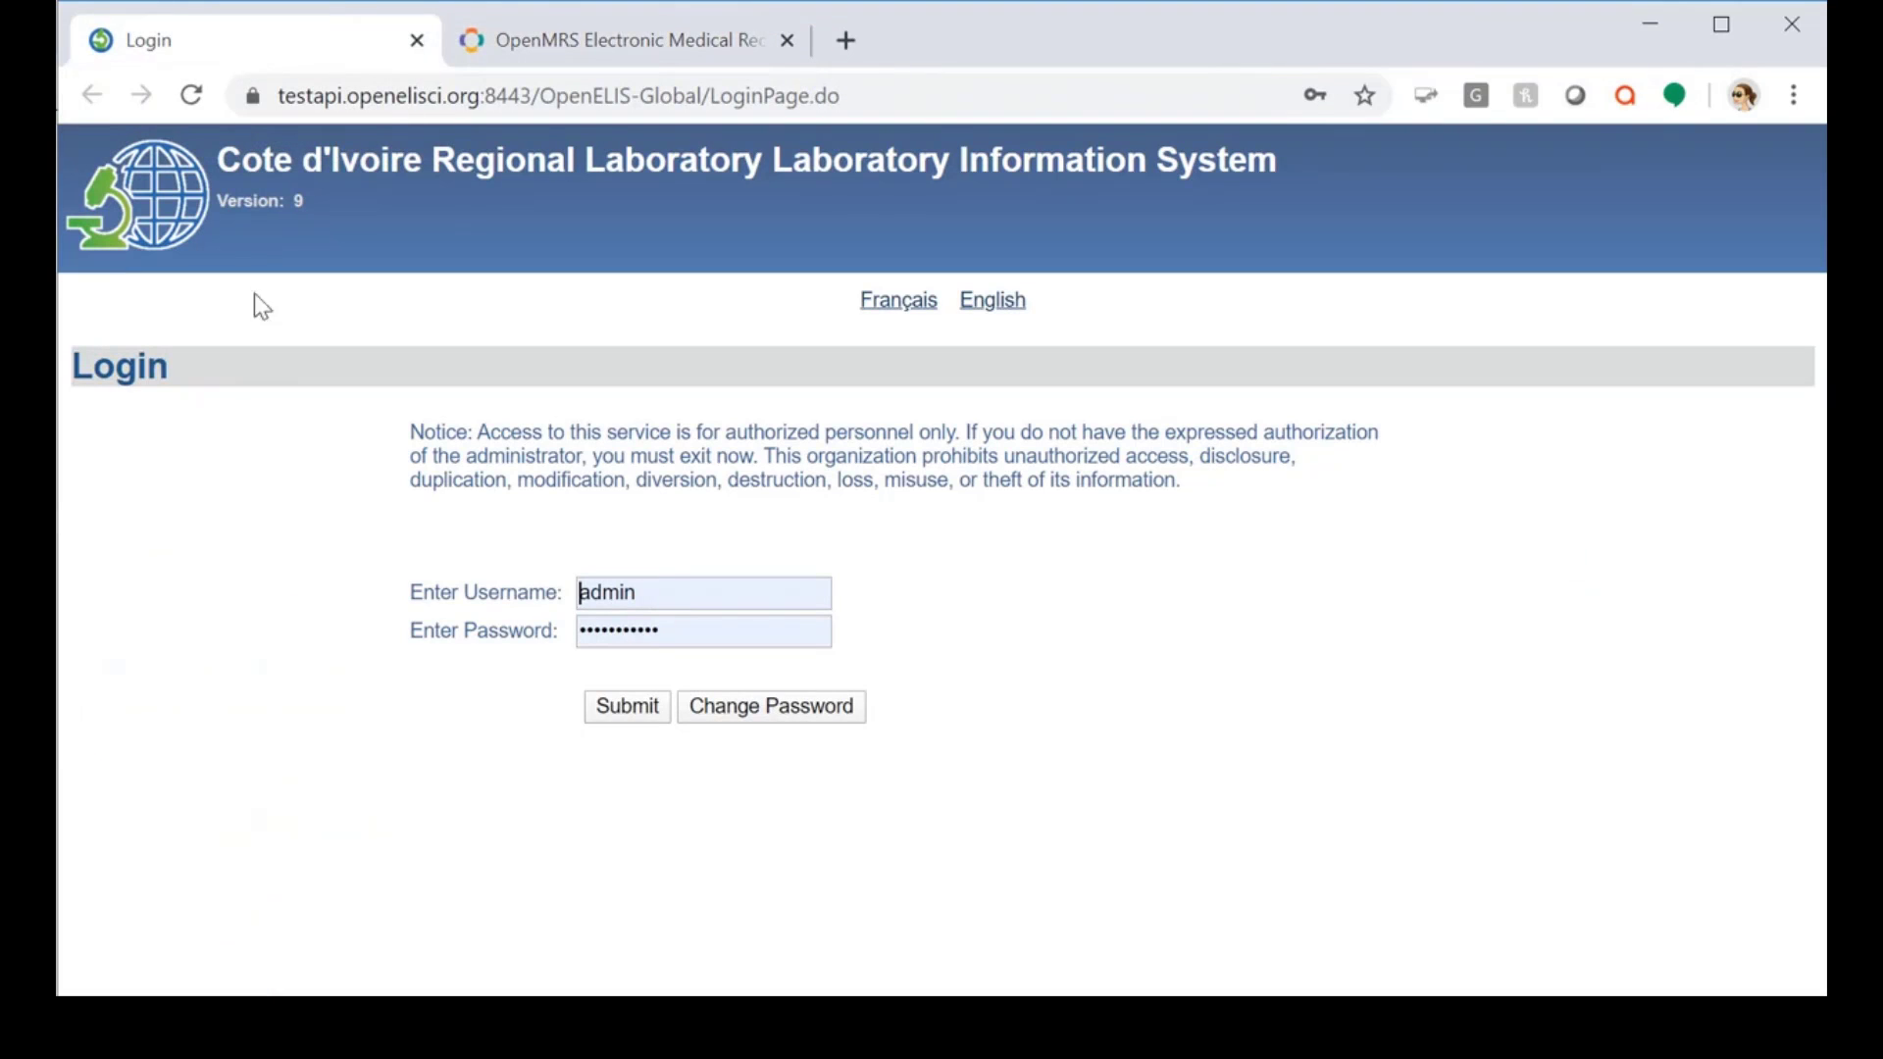
{"action": "left_click", "coordinate": [629, 709]}
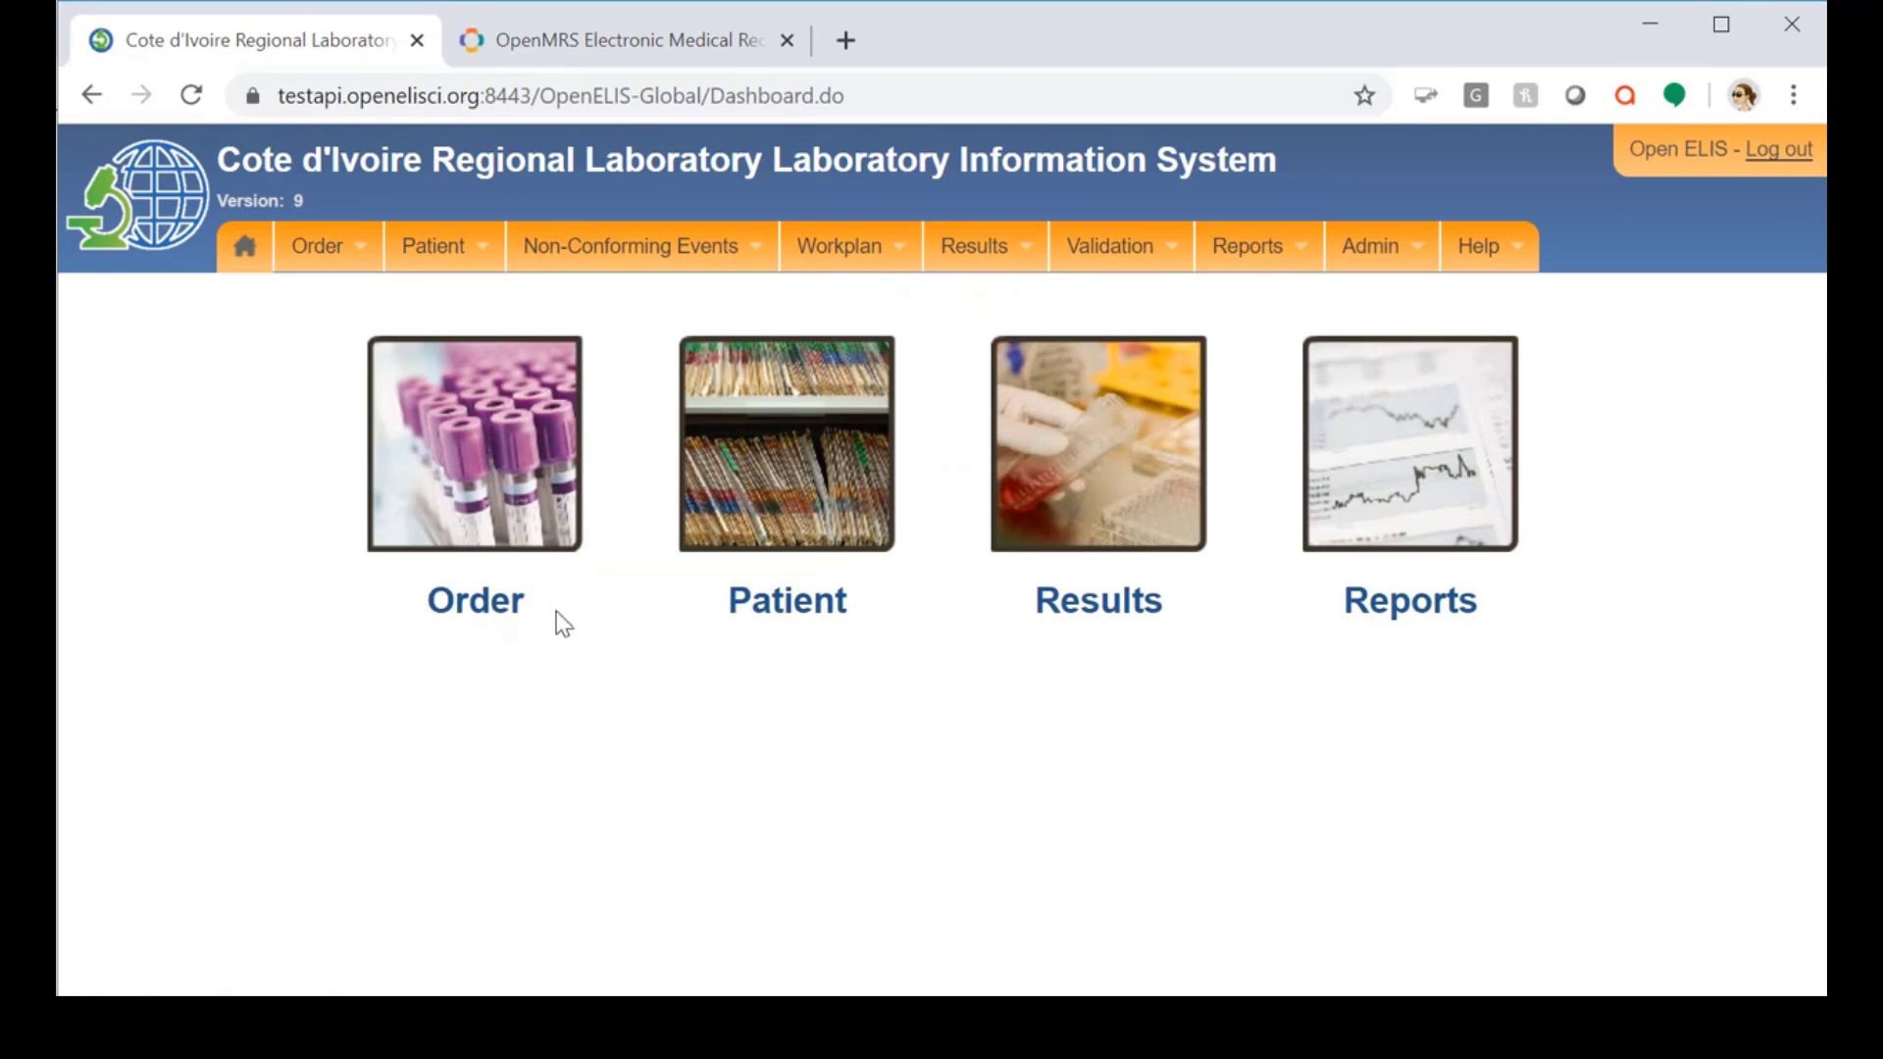
{"action": "mouse_move", "coordinate": [351, 244]}
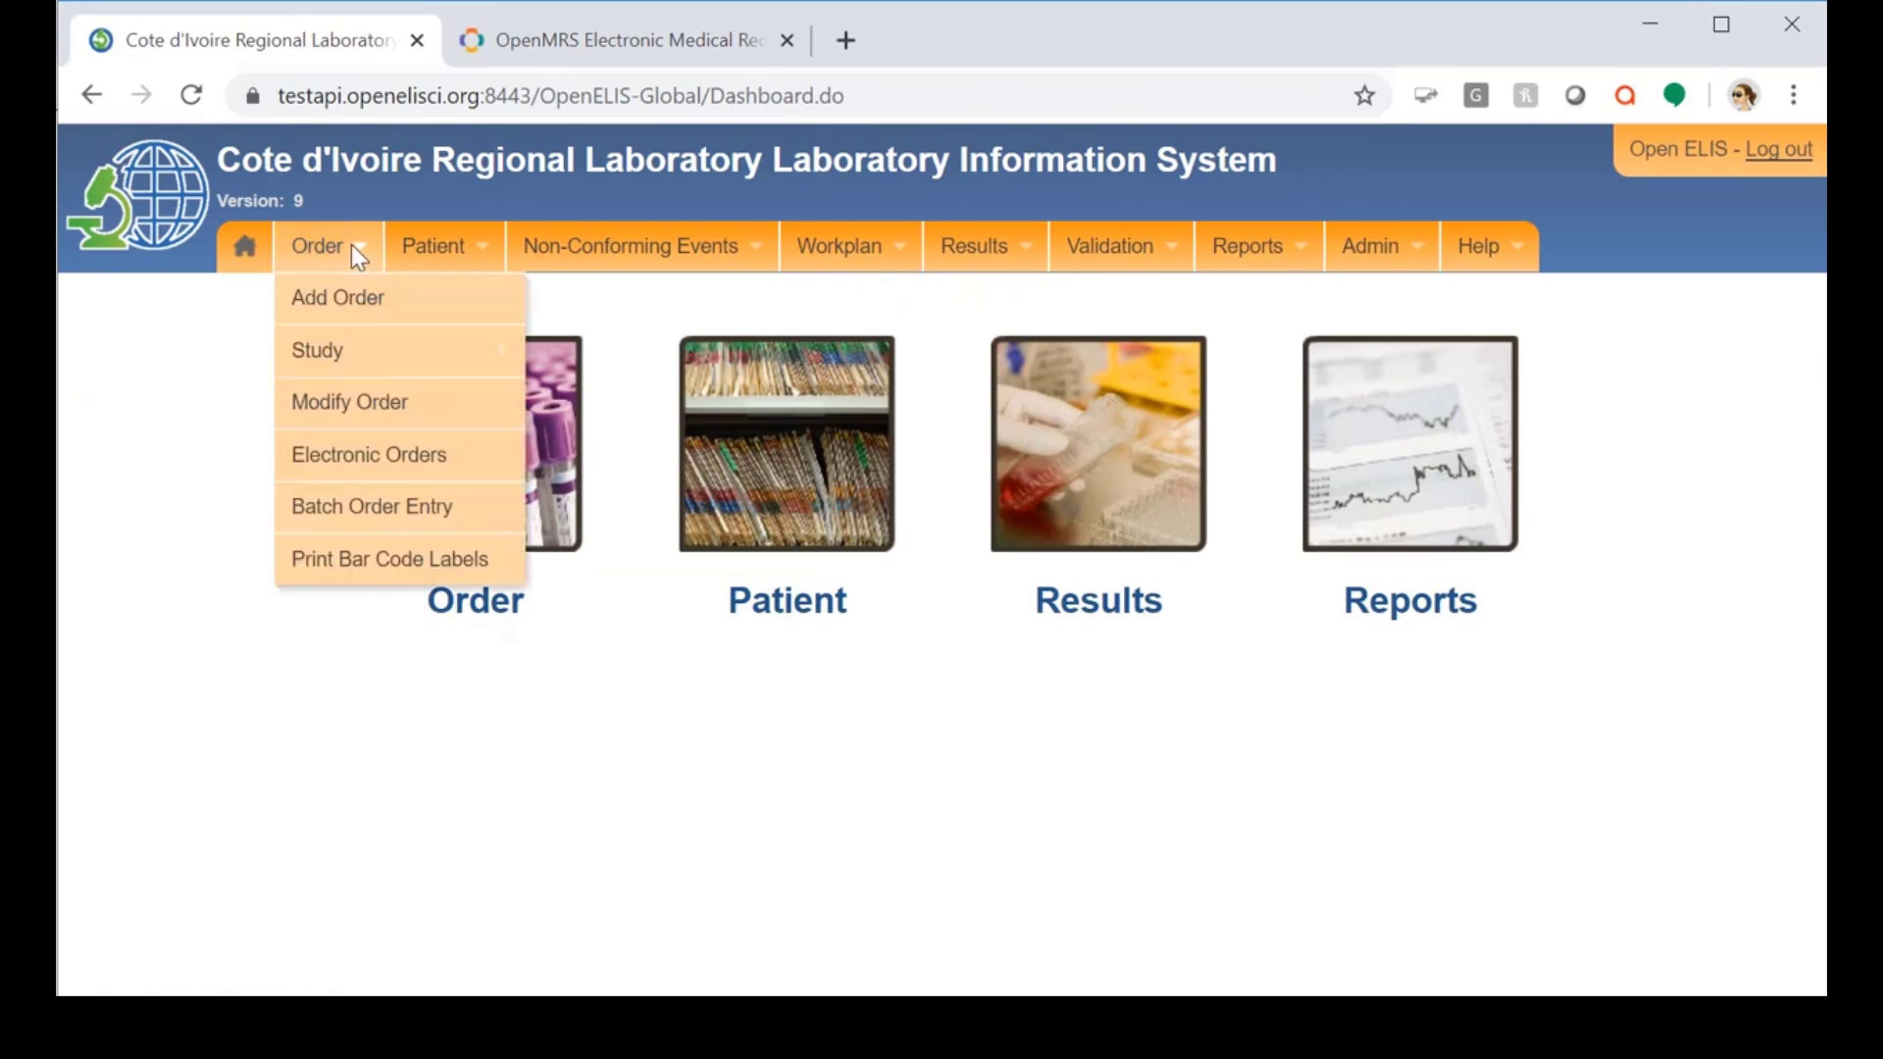
{"action": "left_click", "coordinate": [330, 472]}
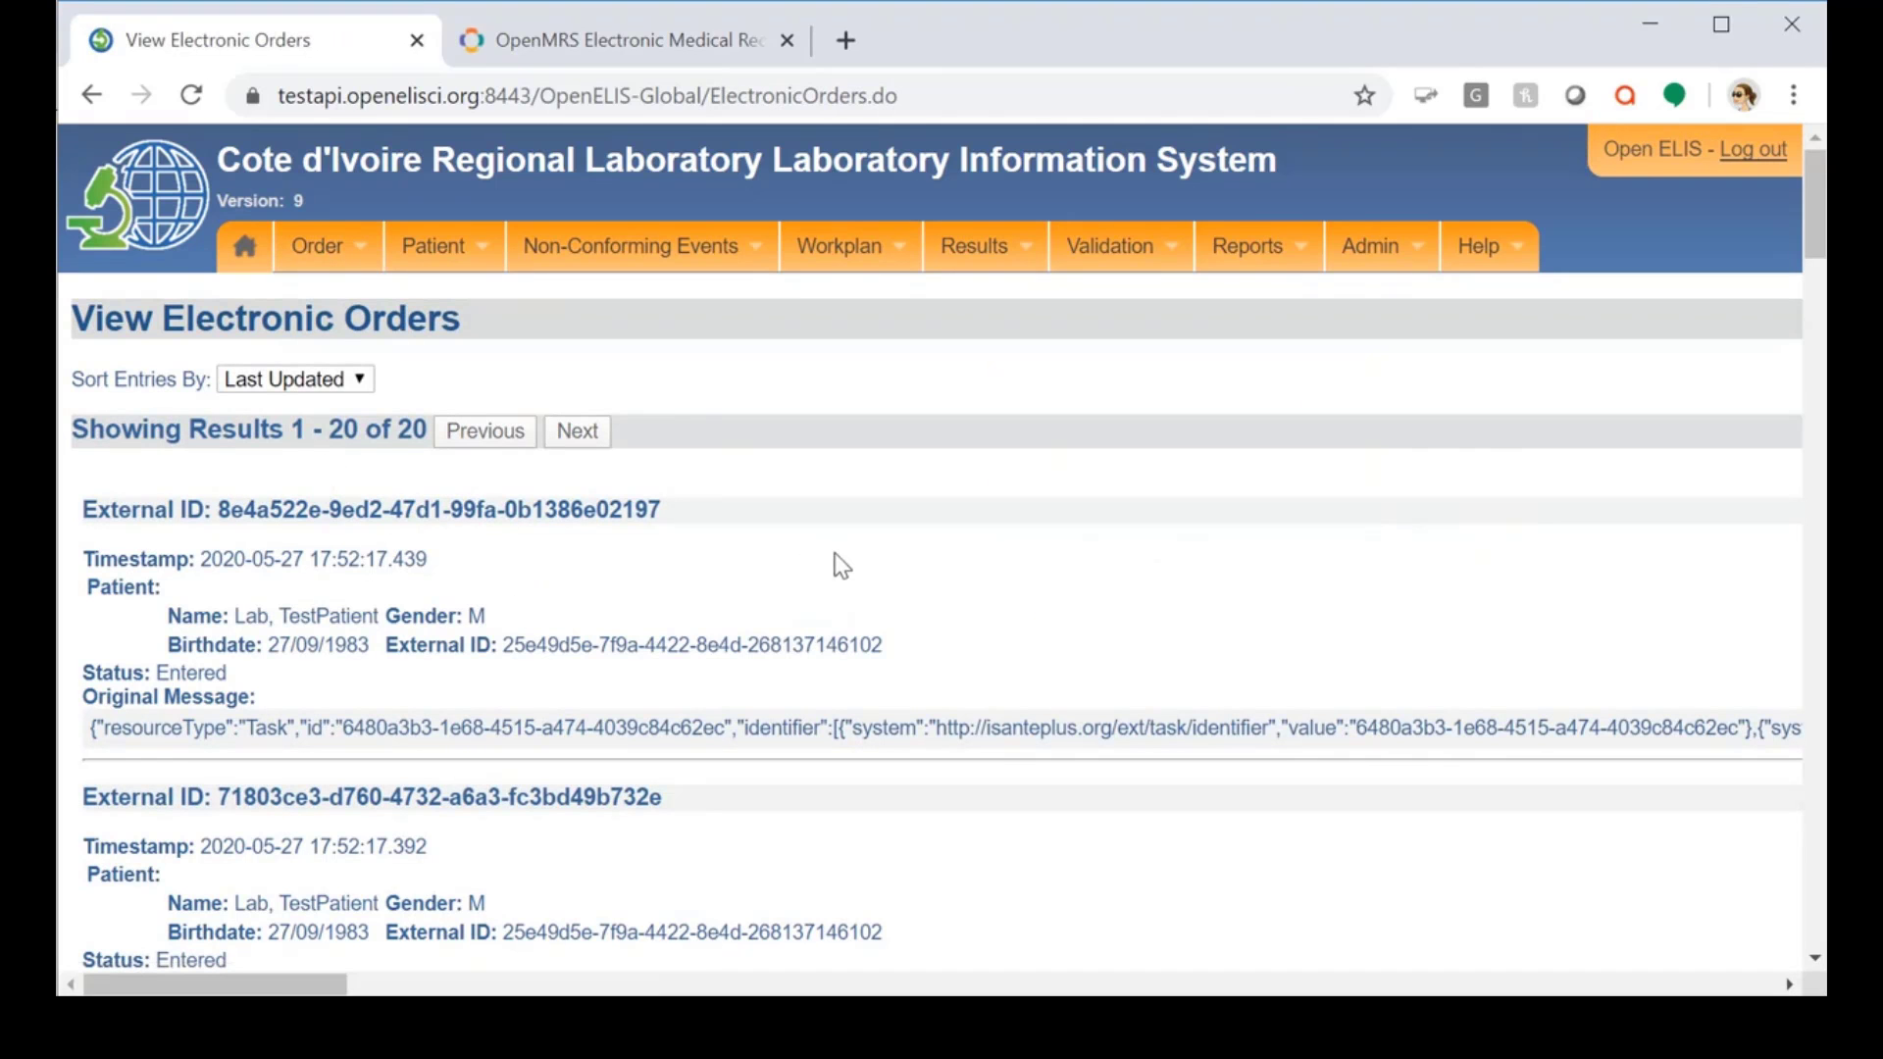
{"action": "scroll", "coordinate": [842, 566], "scroll_direction": "down", "scroll_amount": 2}
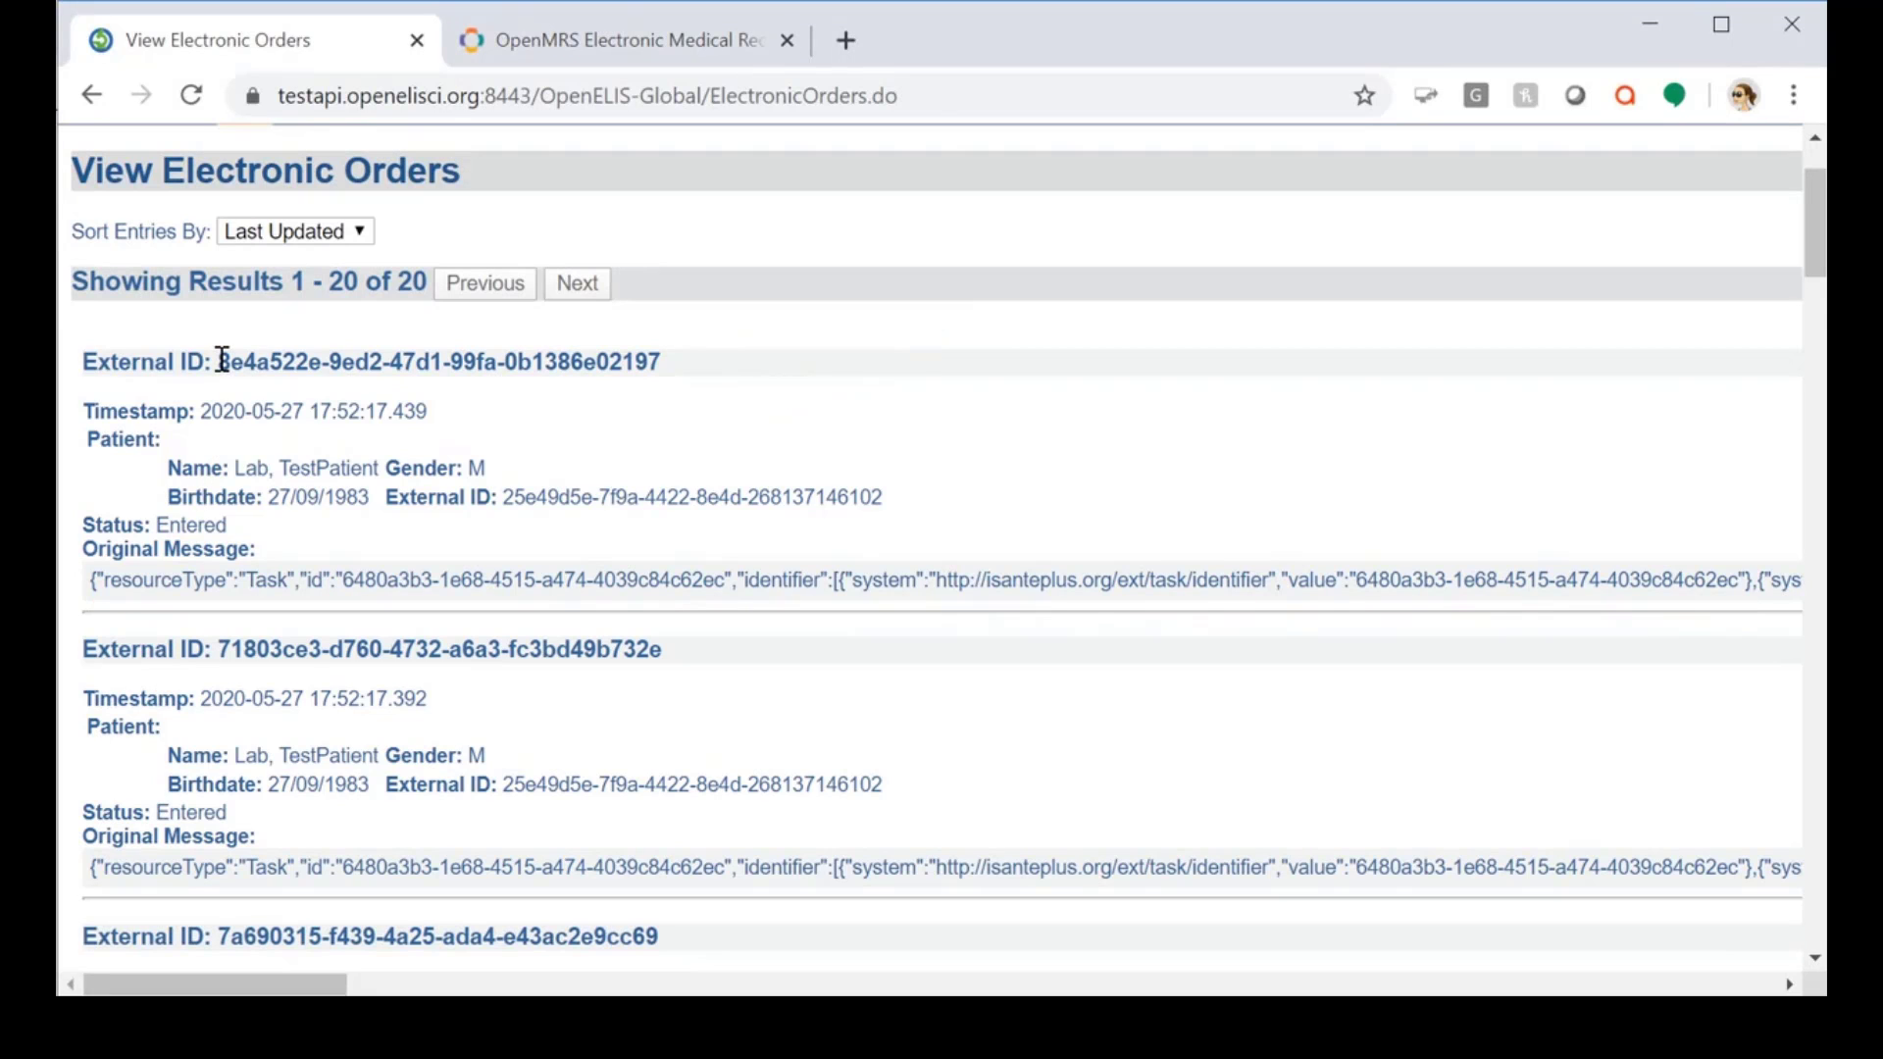
{"action": "left_click_drag", "start_coordinate": [223, 361], "coordinate": [660, 370]}
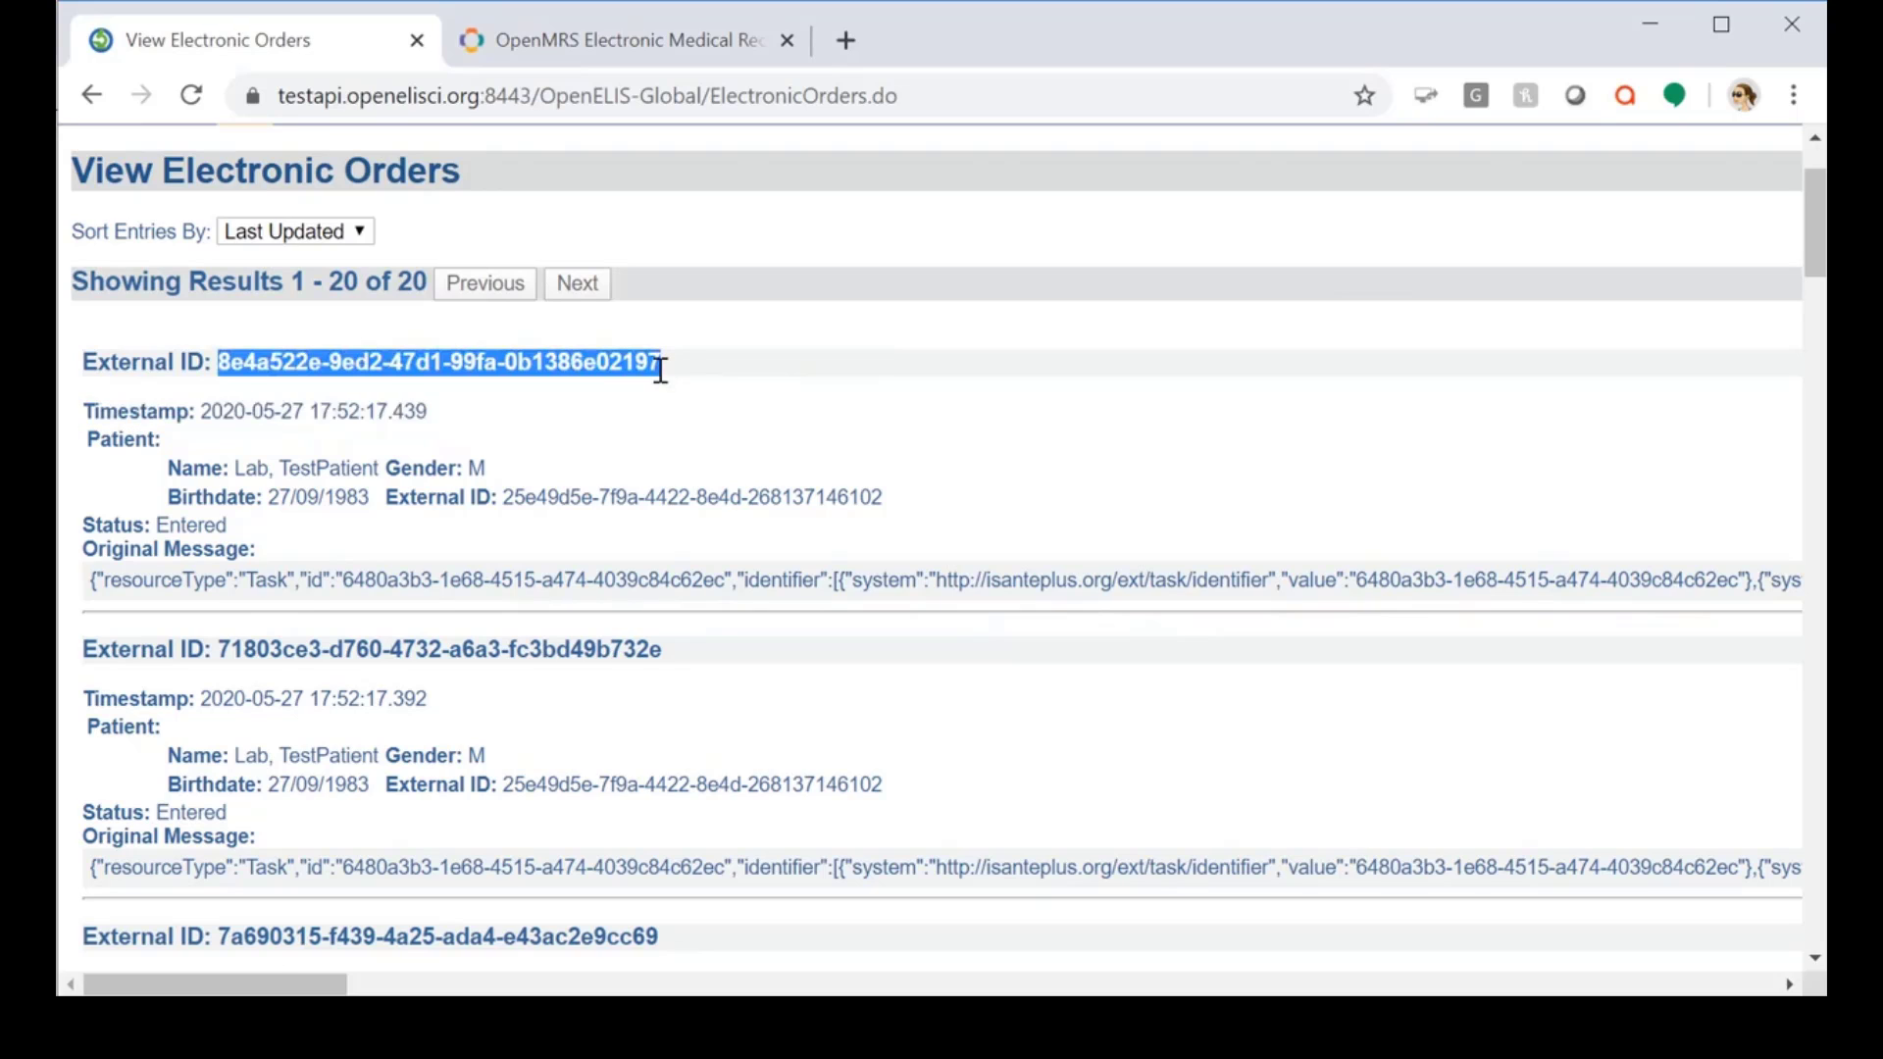
{"action": "scroll", "coordinate": [356, 465], "scroll_direction": "up", "scroll_amount": 3}
Step: Start a new test request using the copied External ID as the referring order number
{"action": "mouse_move", "coordinate": [317, 246]}
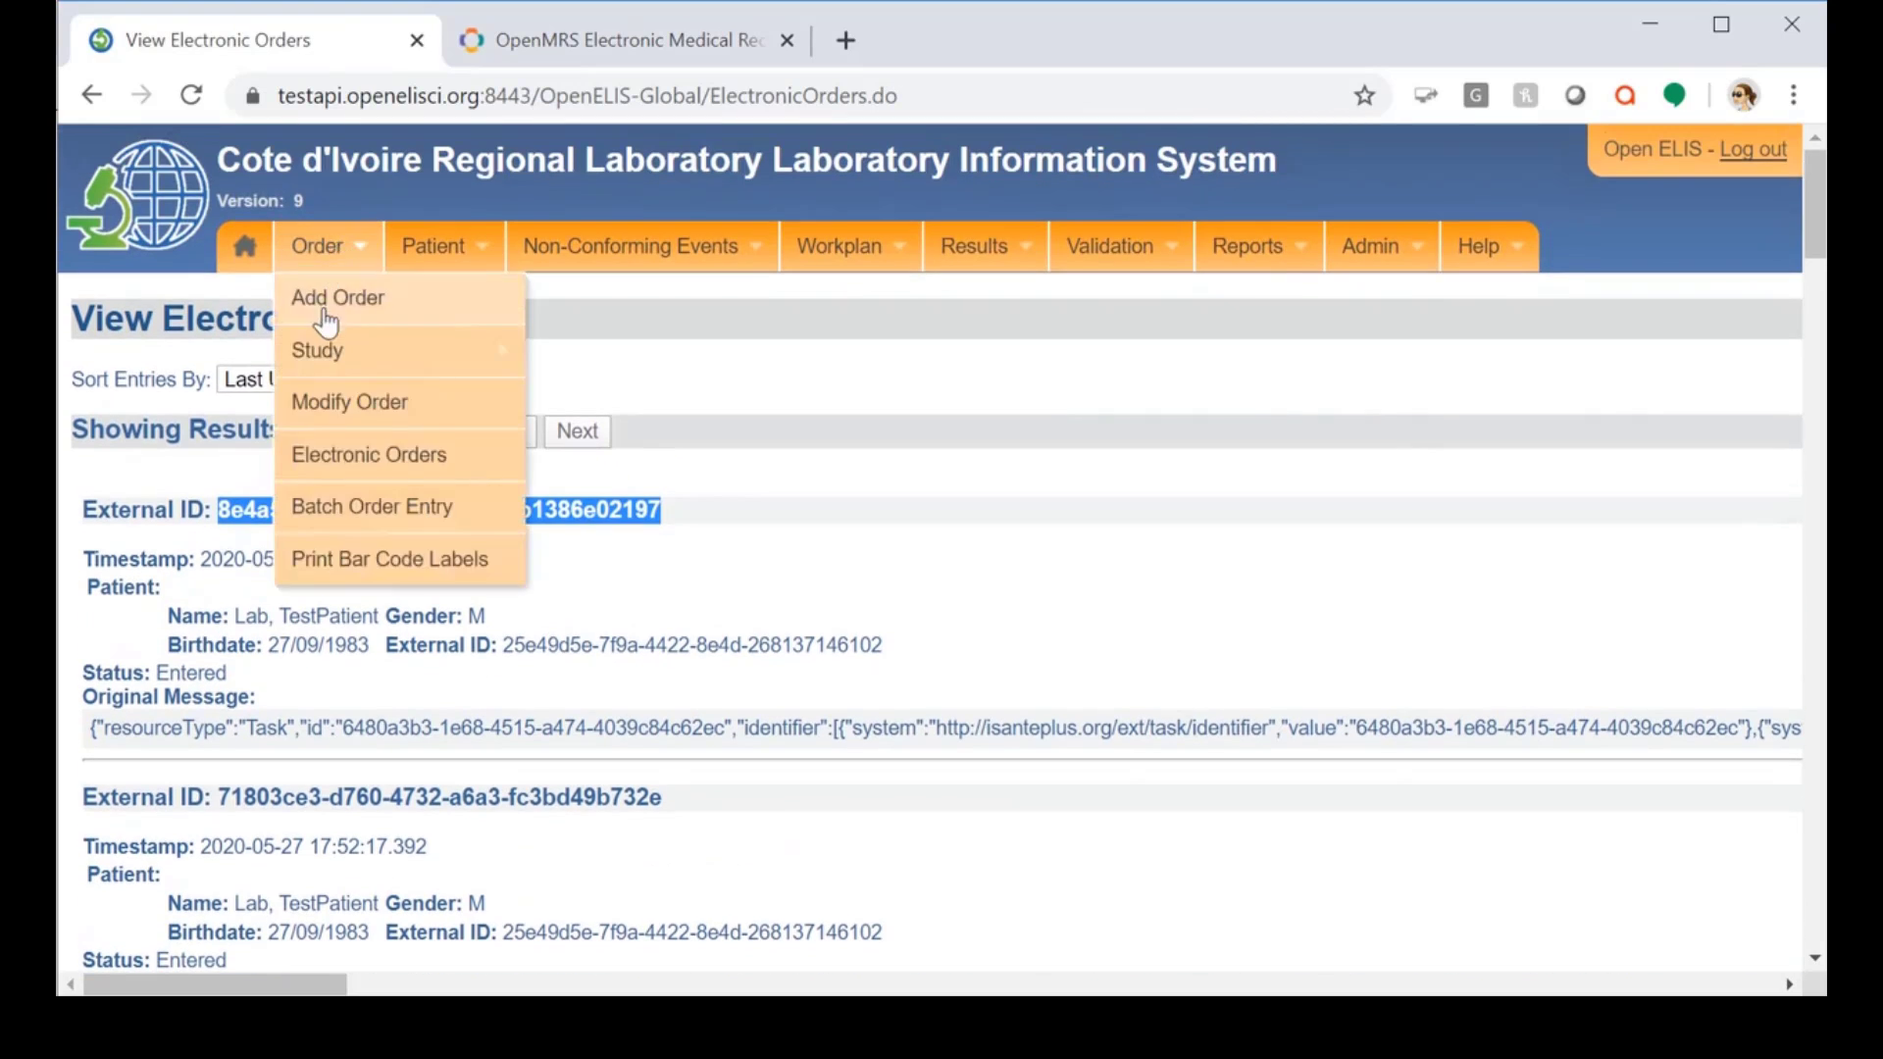
{"action": "left_click", "coordinate": [324, 310]}
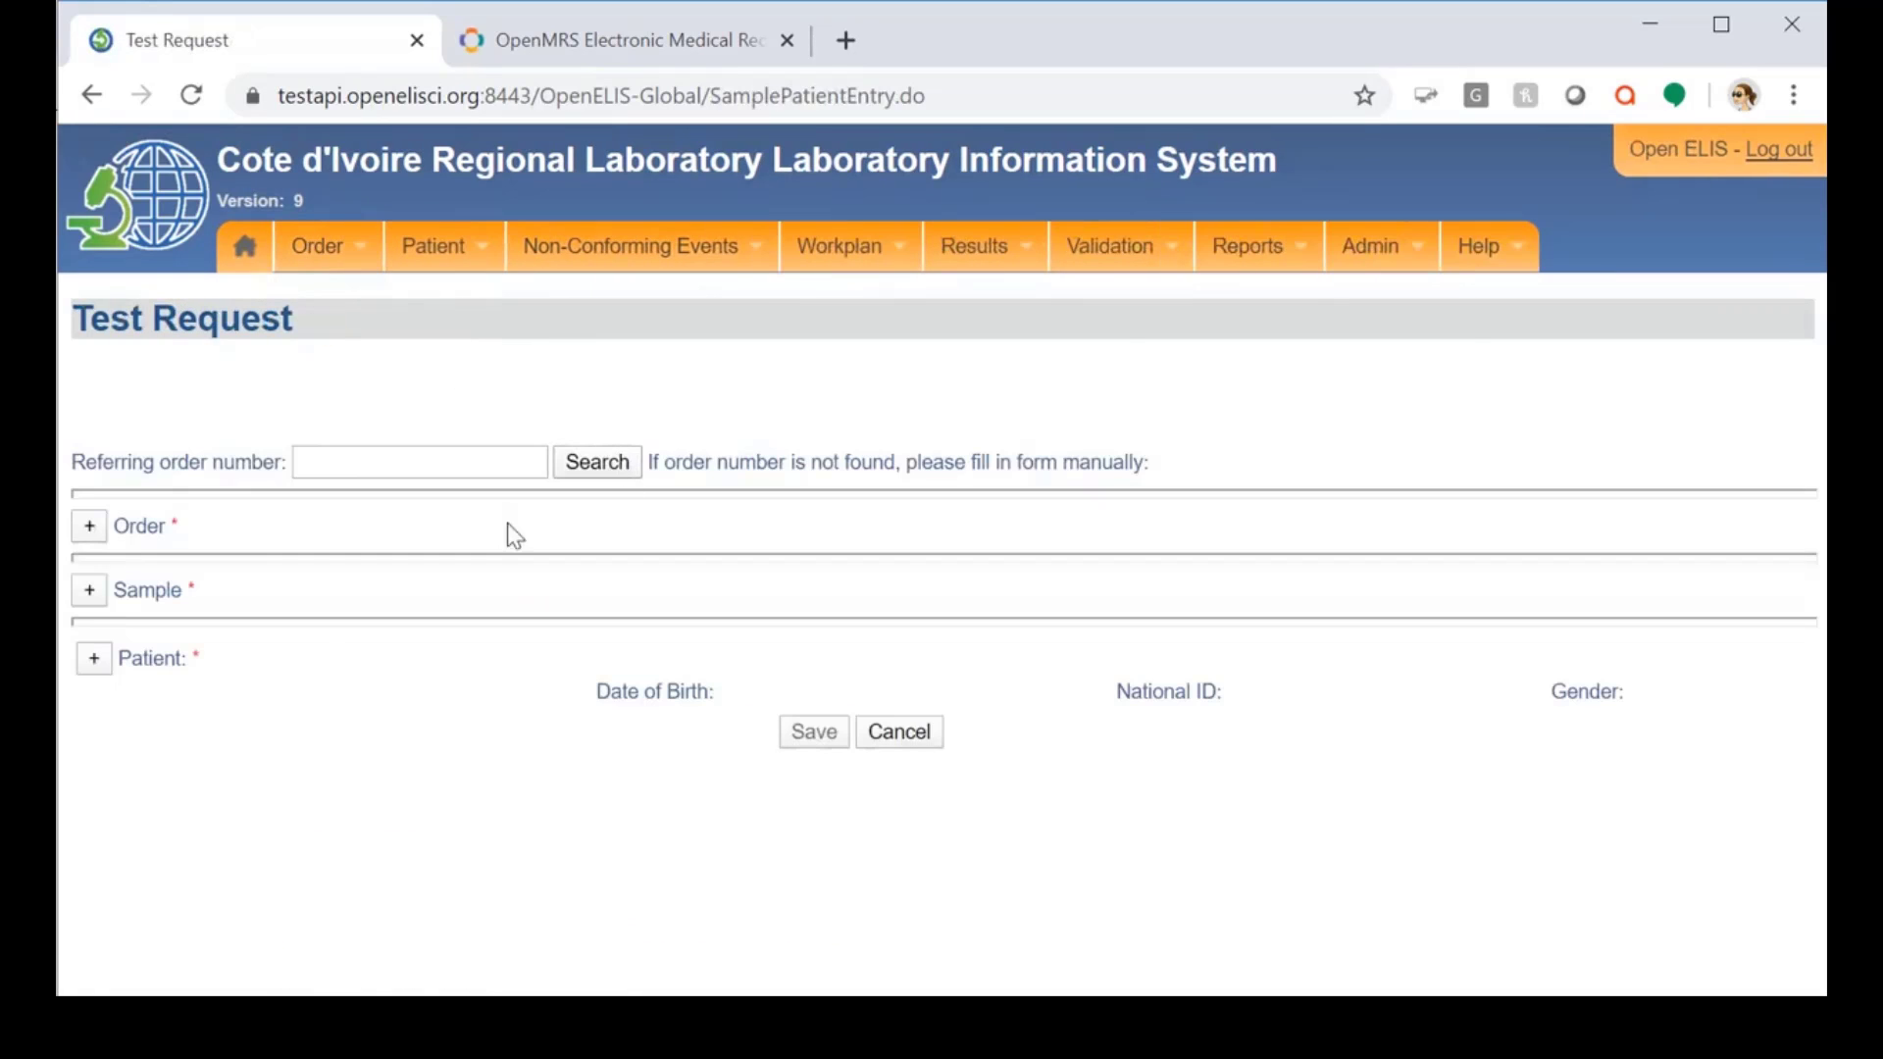
{"action": "type", "text": "8e4a522e-9ed2-47d1-99fa-0b138fa02107"}
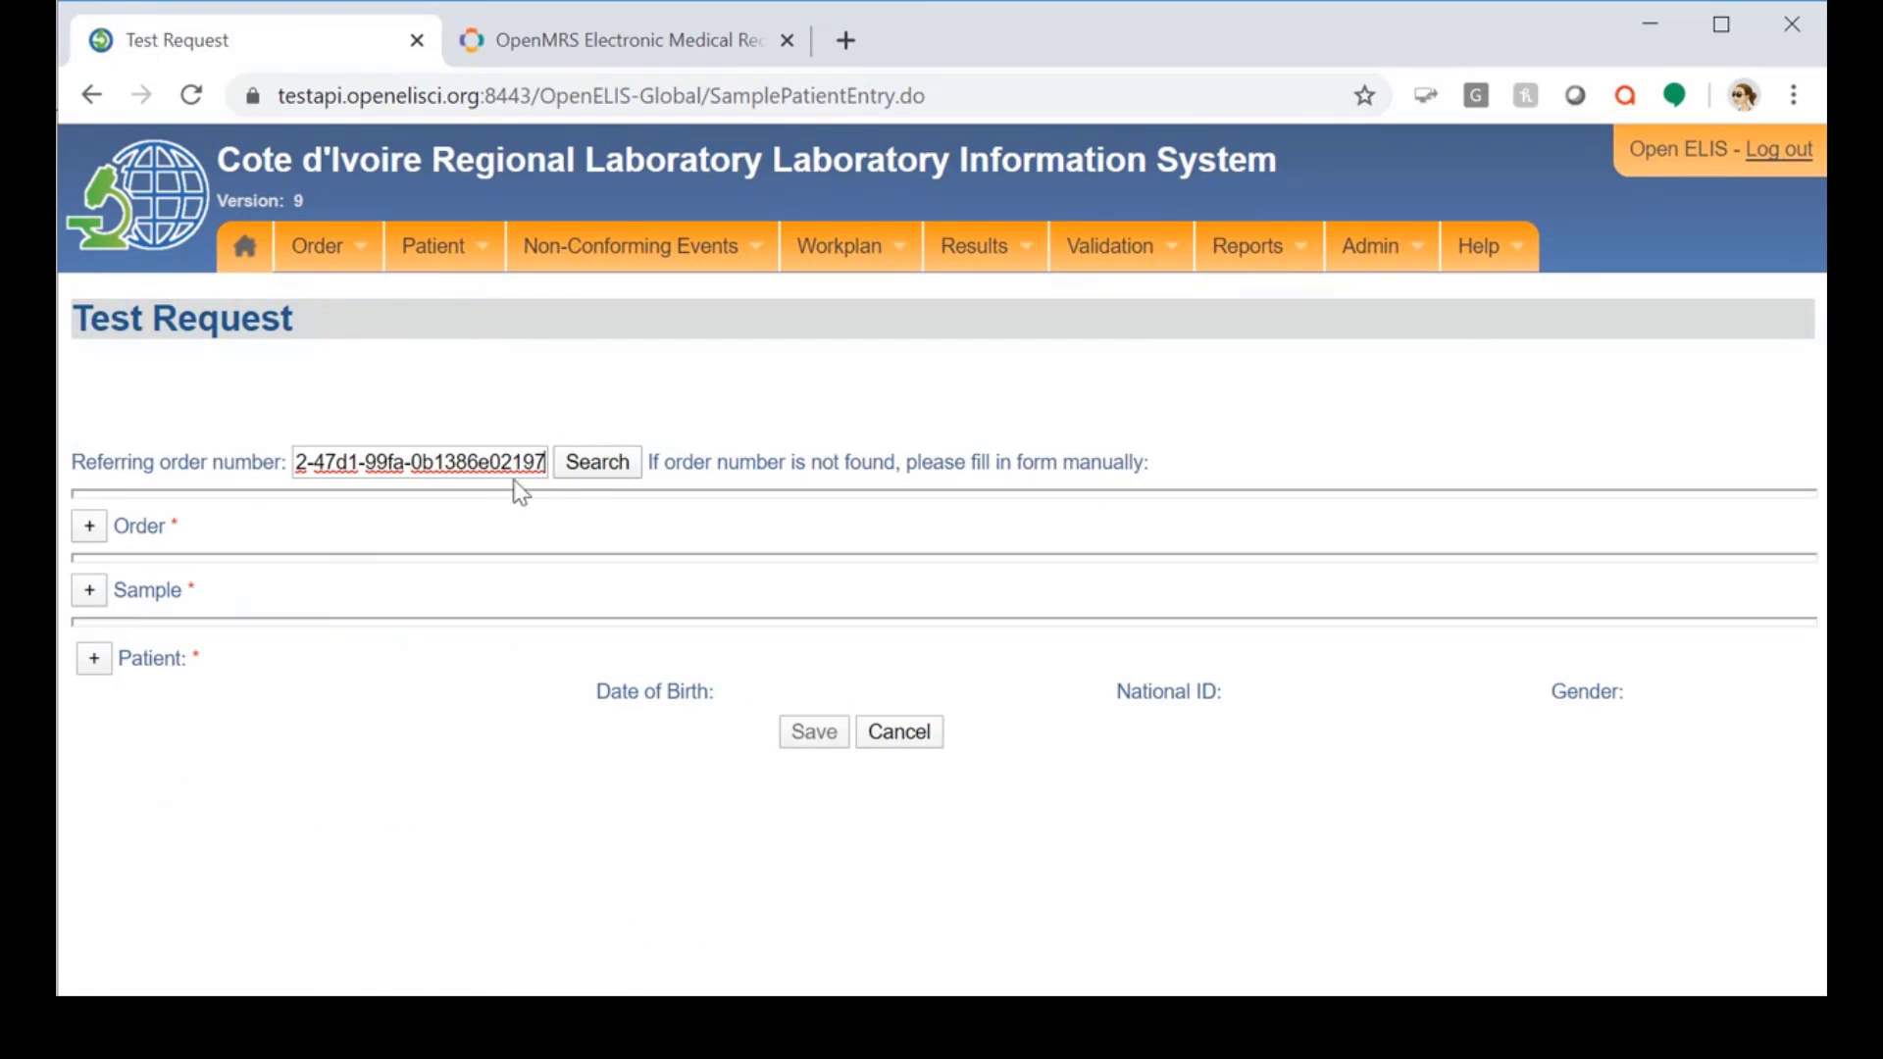
{"action": "left_click", "coordinate": [594, 463]}
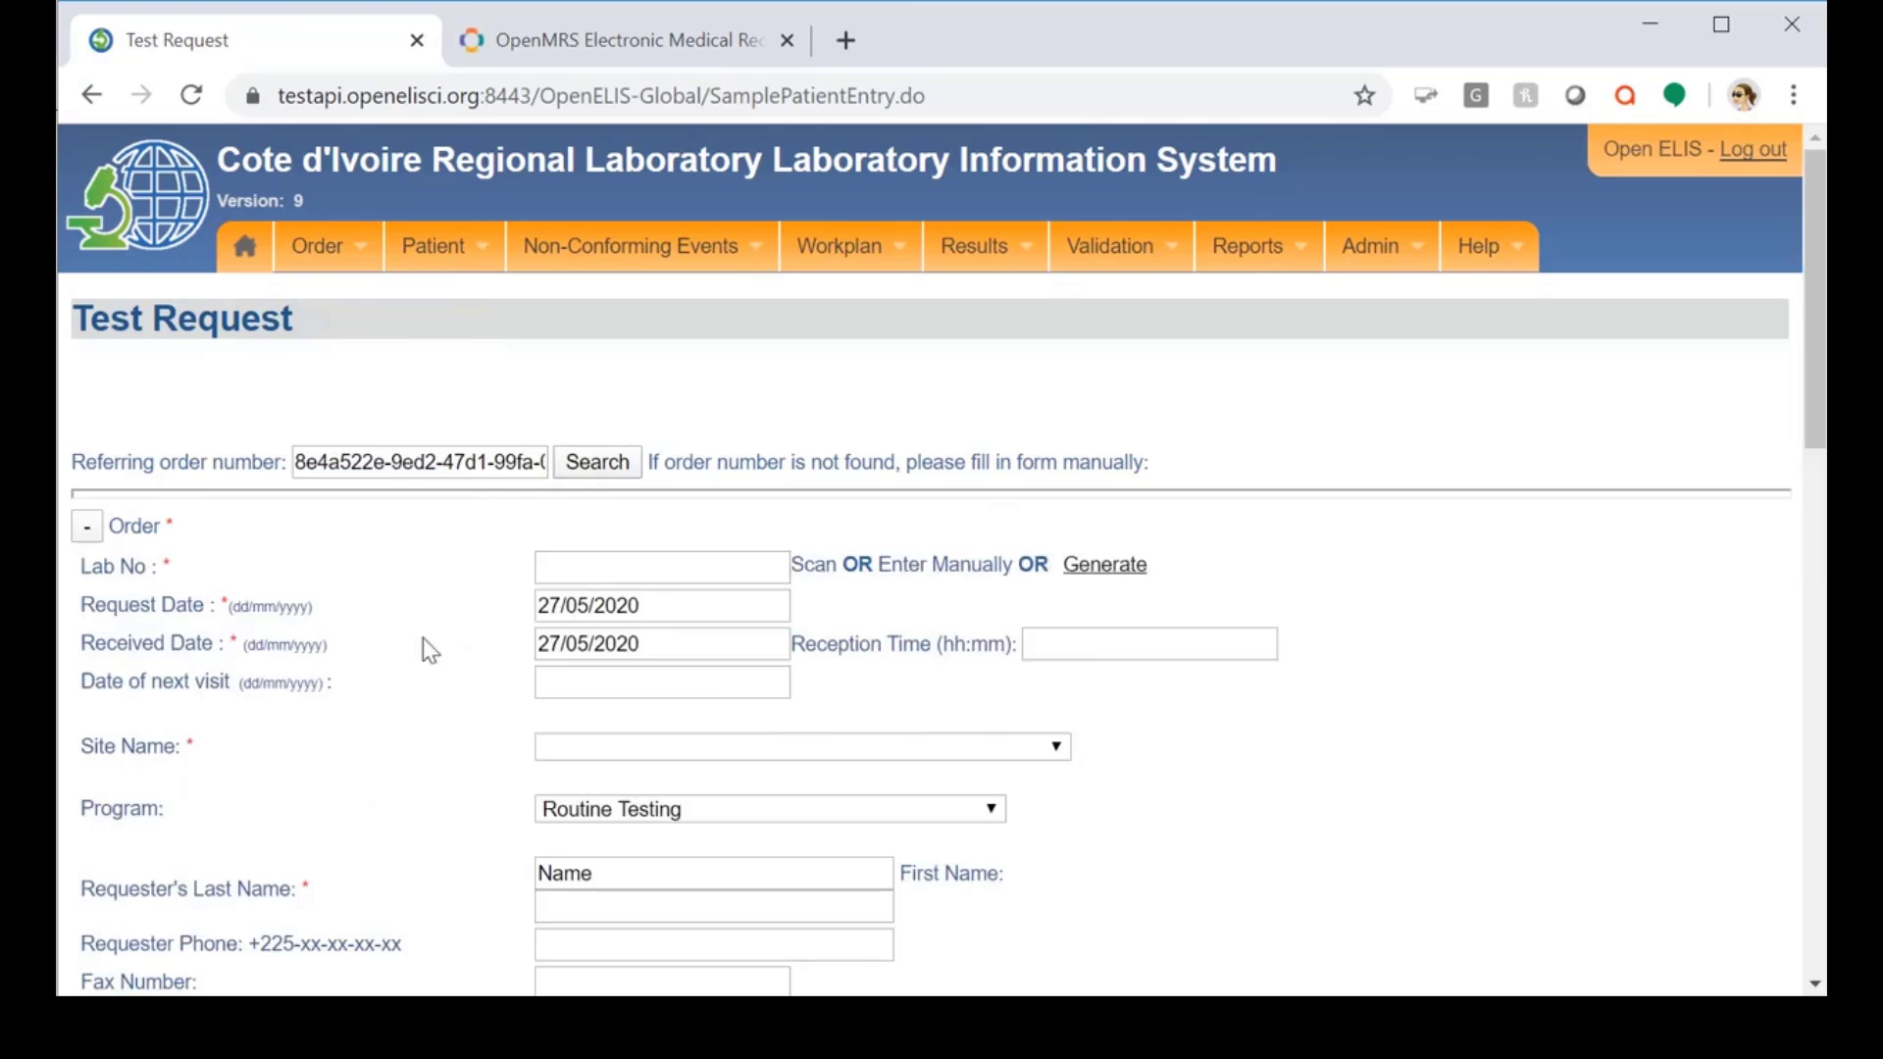
{"action": "scroll", "coordinate": [424, 696], "scroll_direction": "down", "scroll_amount": 3}
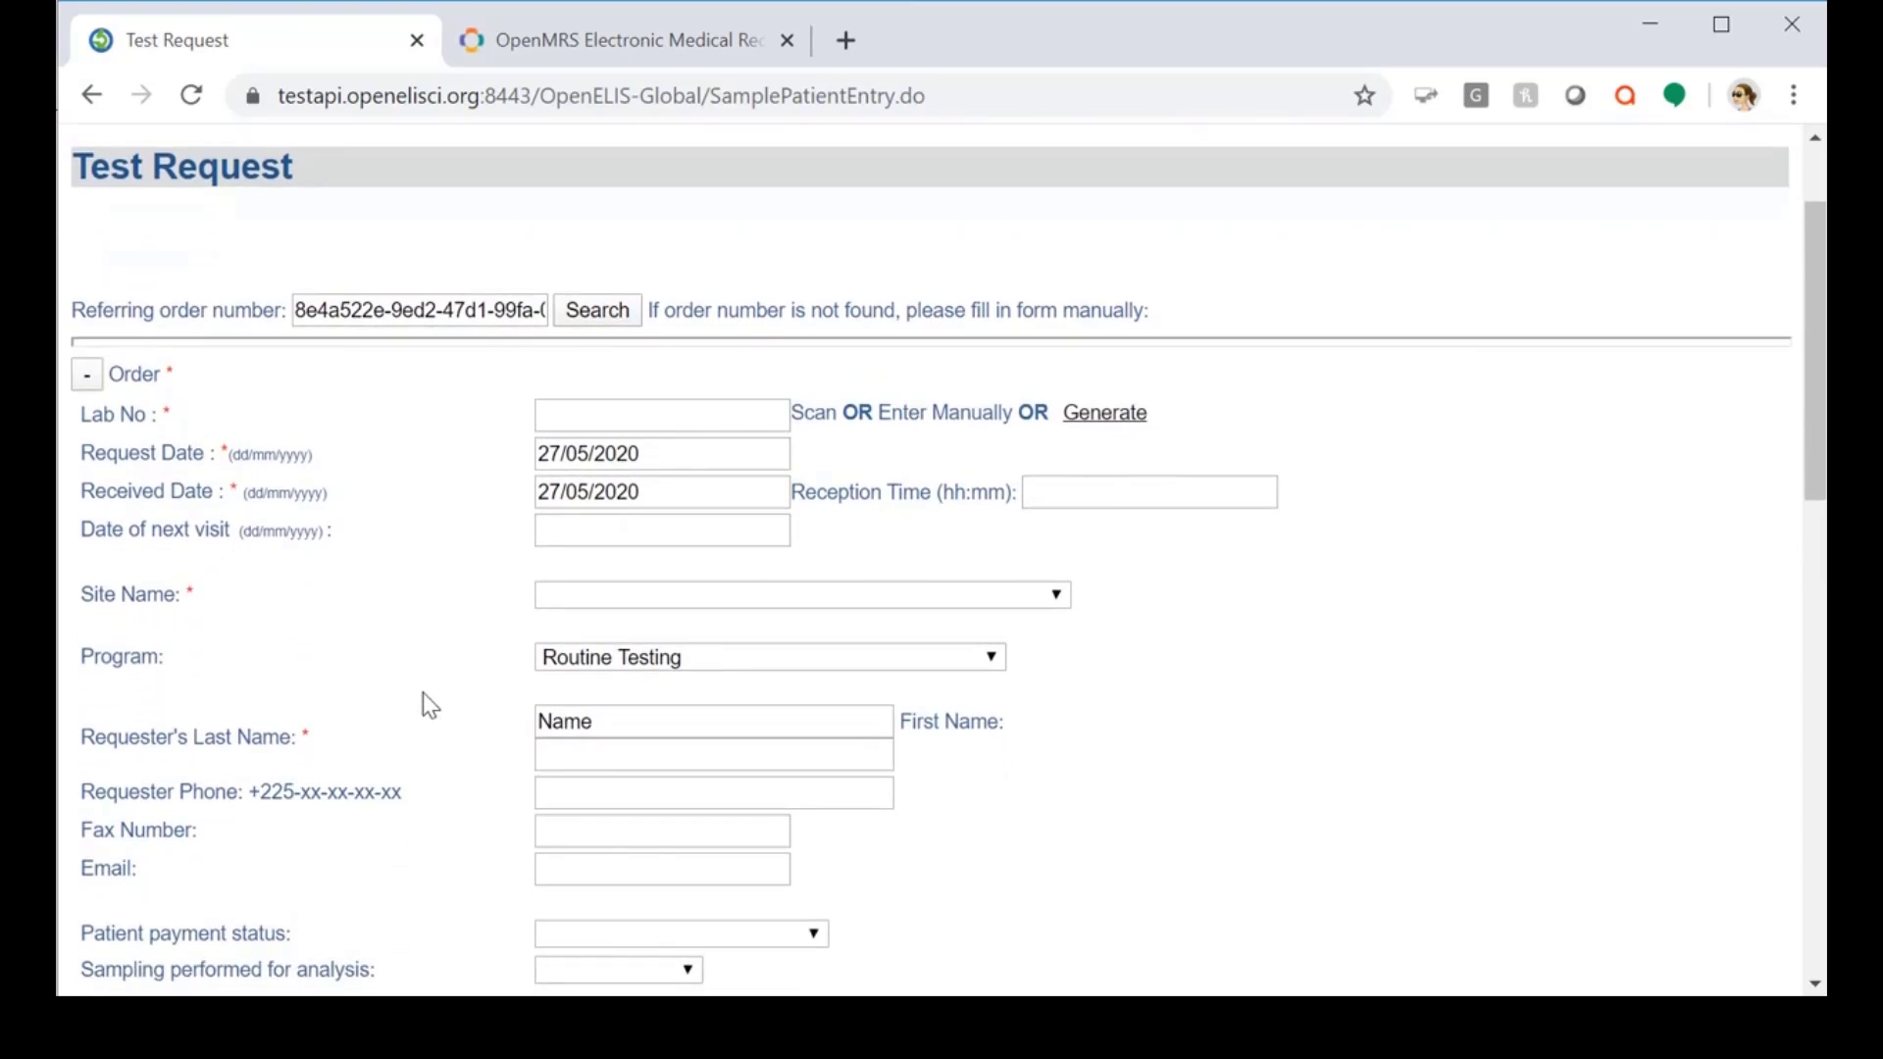
{"action": "scroll", "coordinate": [424, 697], "scroll_direction": "down", "scroll_amount": 3}
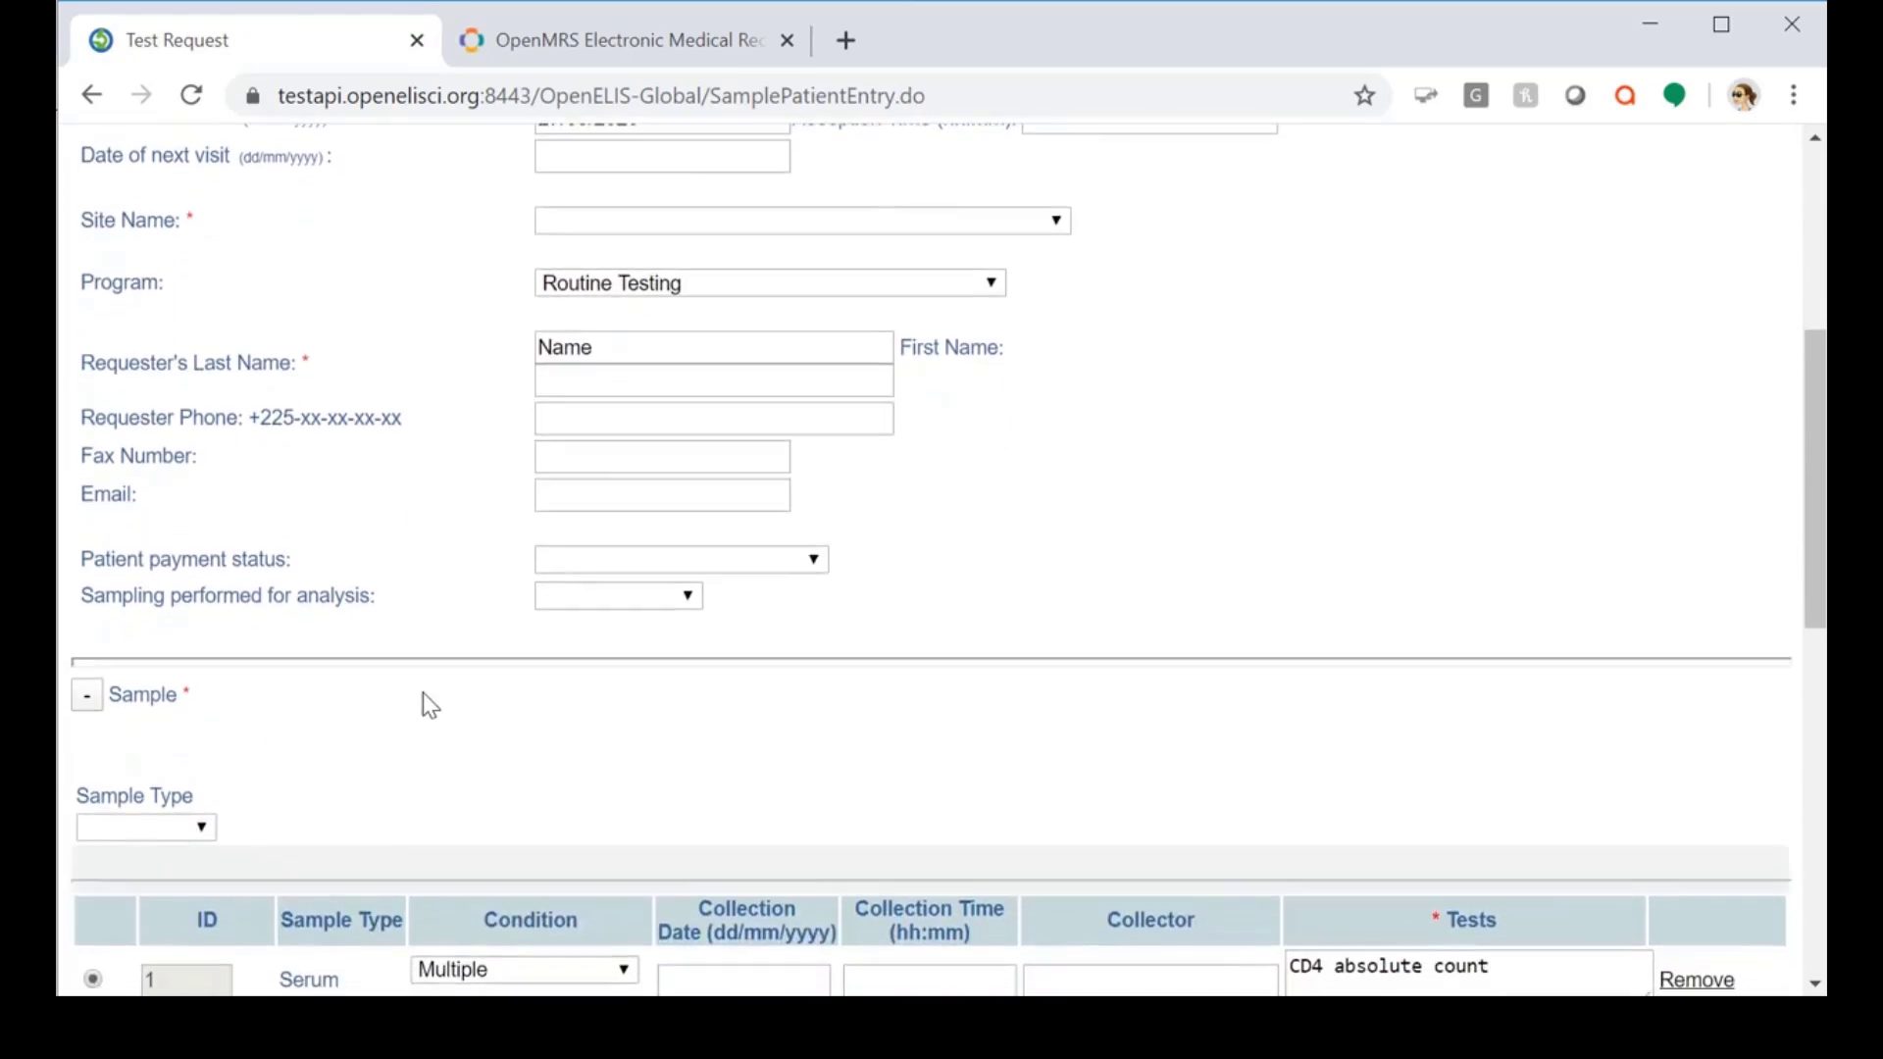
{"action": "scroll", "coordinate": [422, 693], "scroll_direction": "down", "scroll_amount": 3}
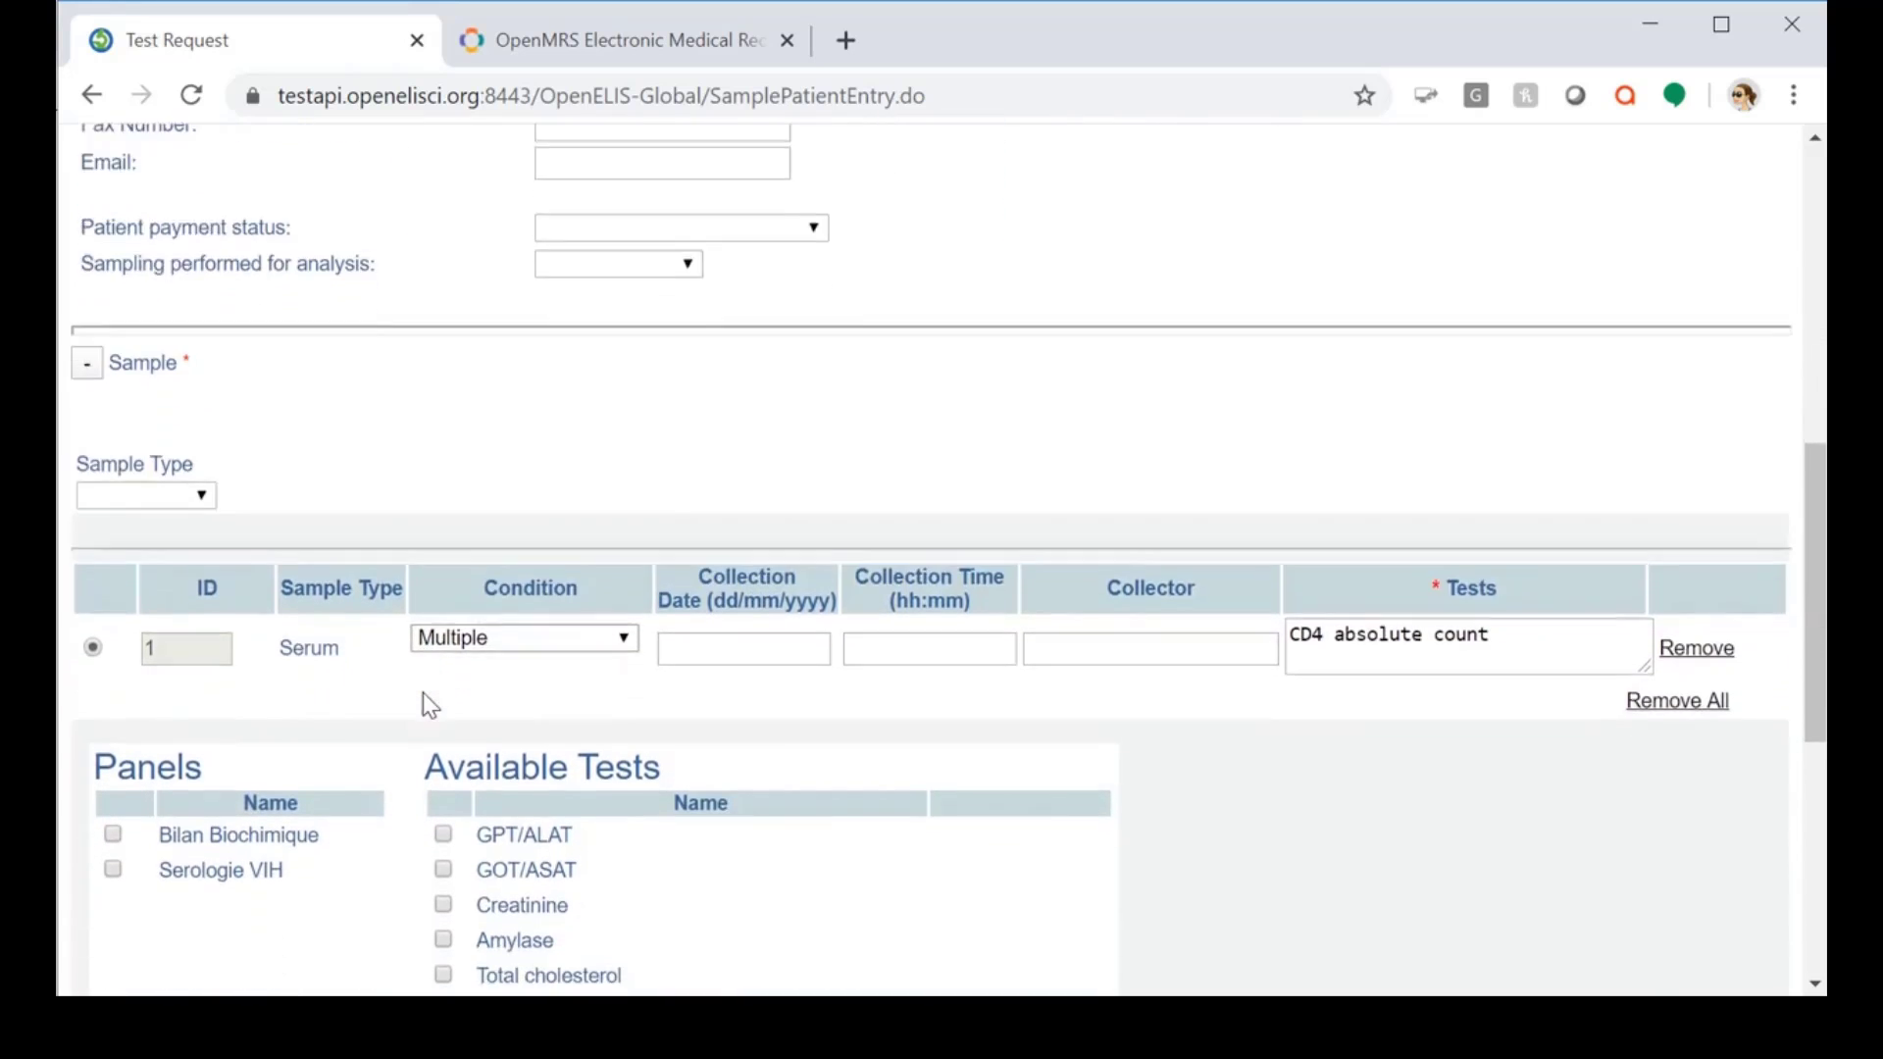
{"action": "scroll", "coordinate": [421, 692], "scroll_direction": "down", "scroll_amount": 5}
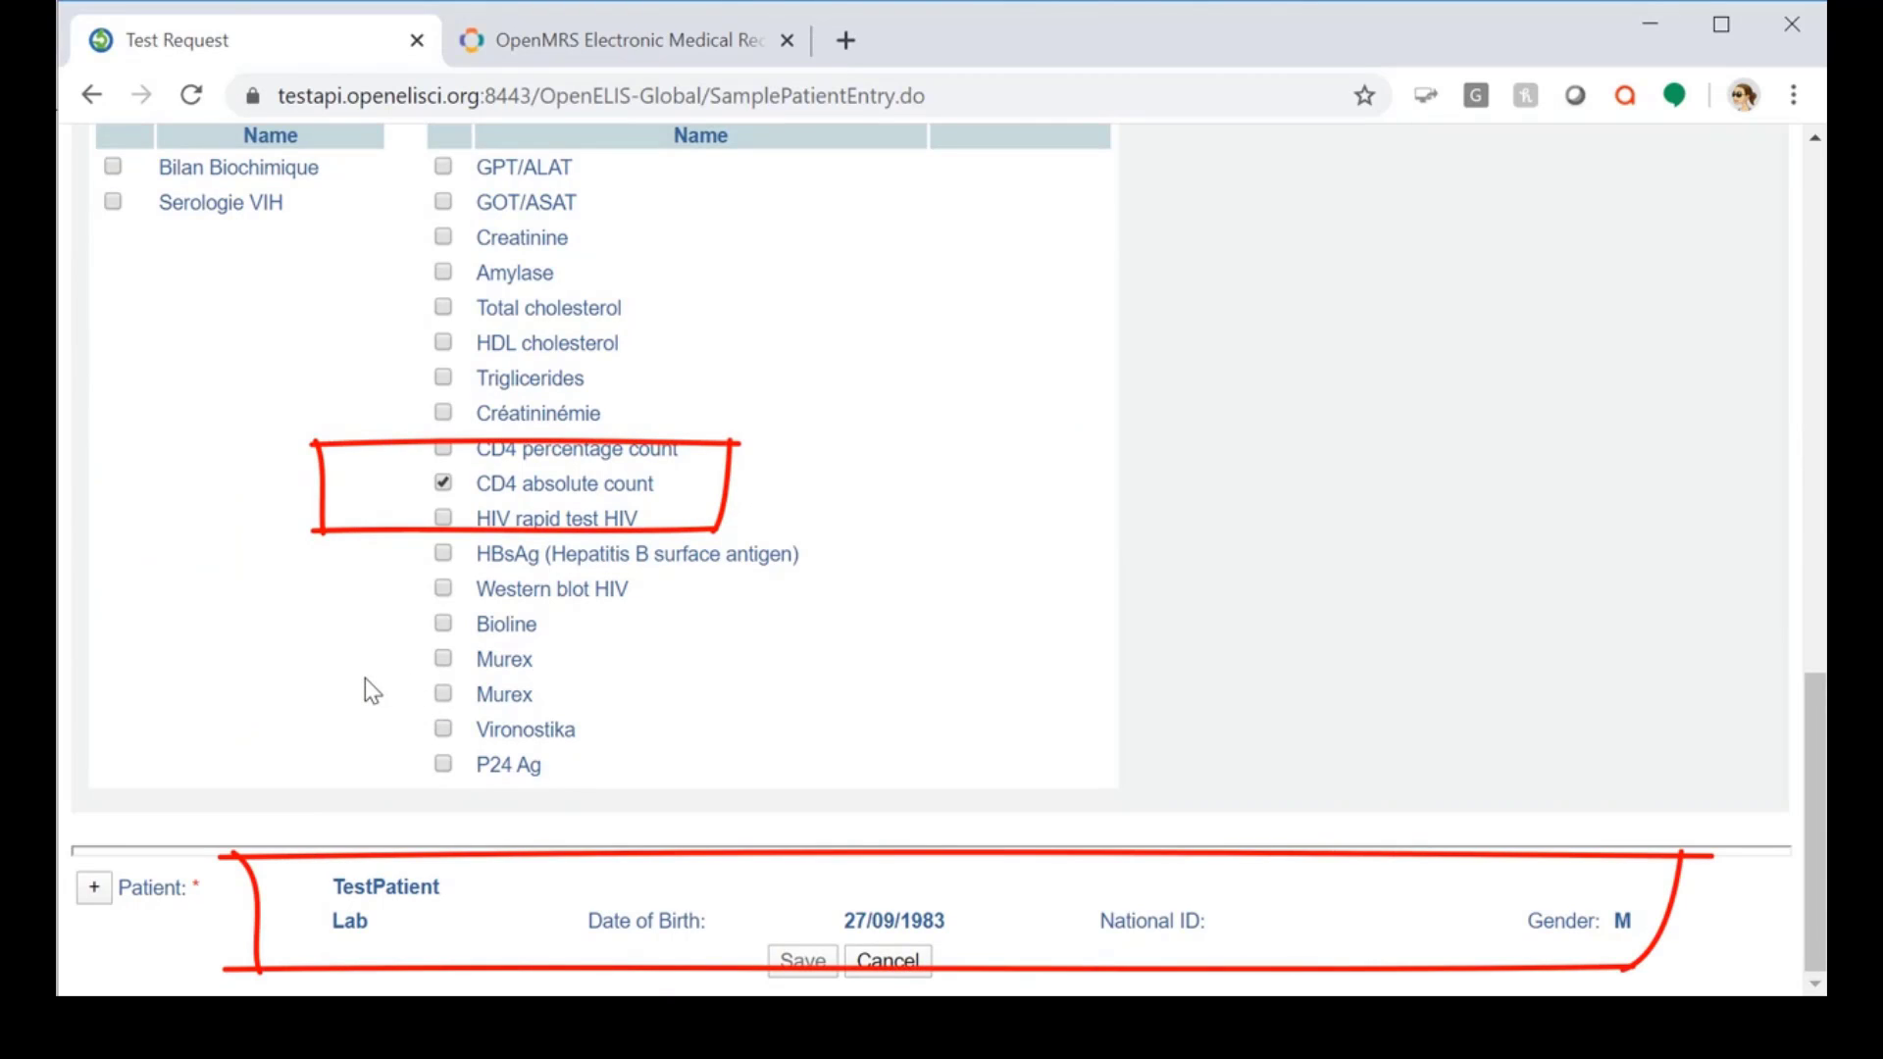
{"action": "scroll", "coordinate": [361, 715], "scroll_direction": "up", "scroll_amount": 7}
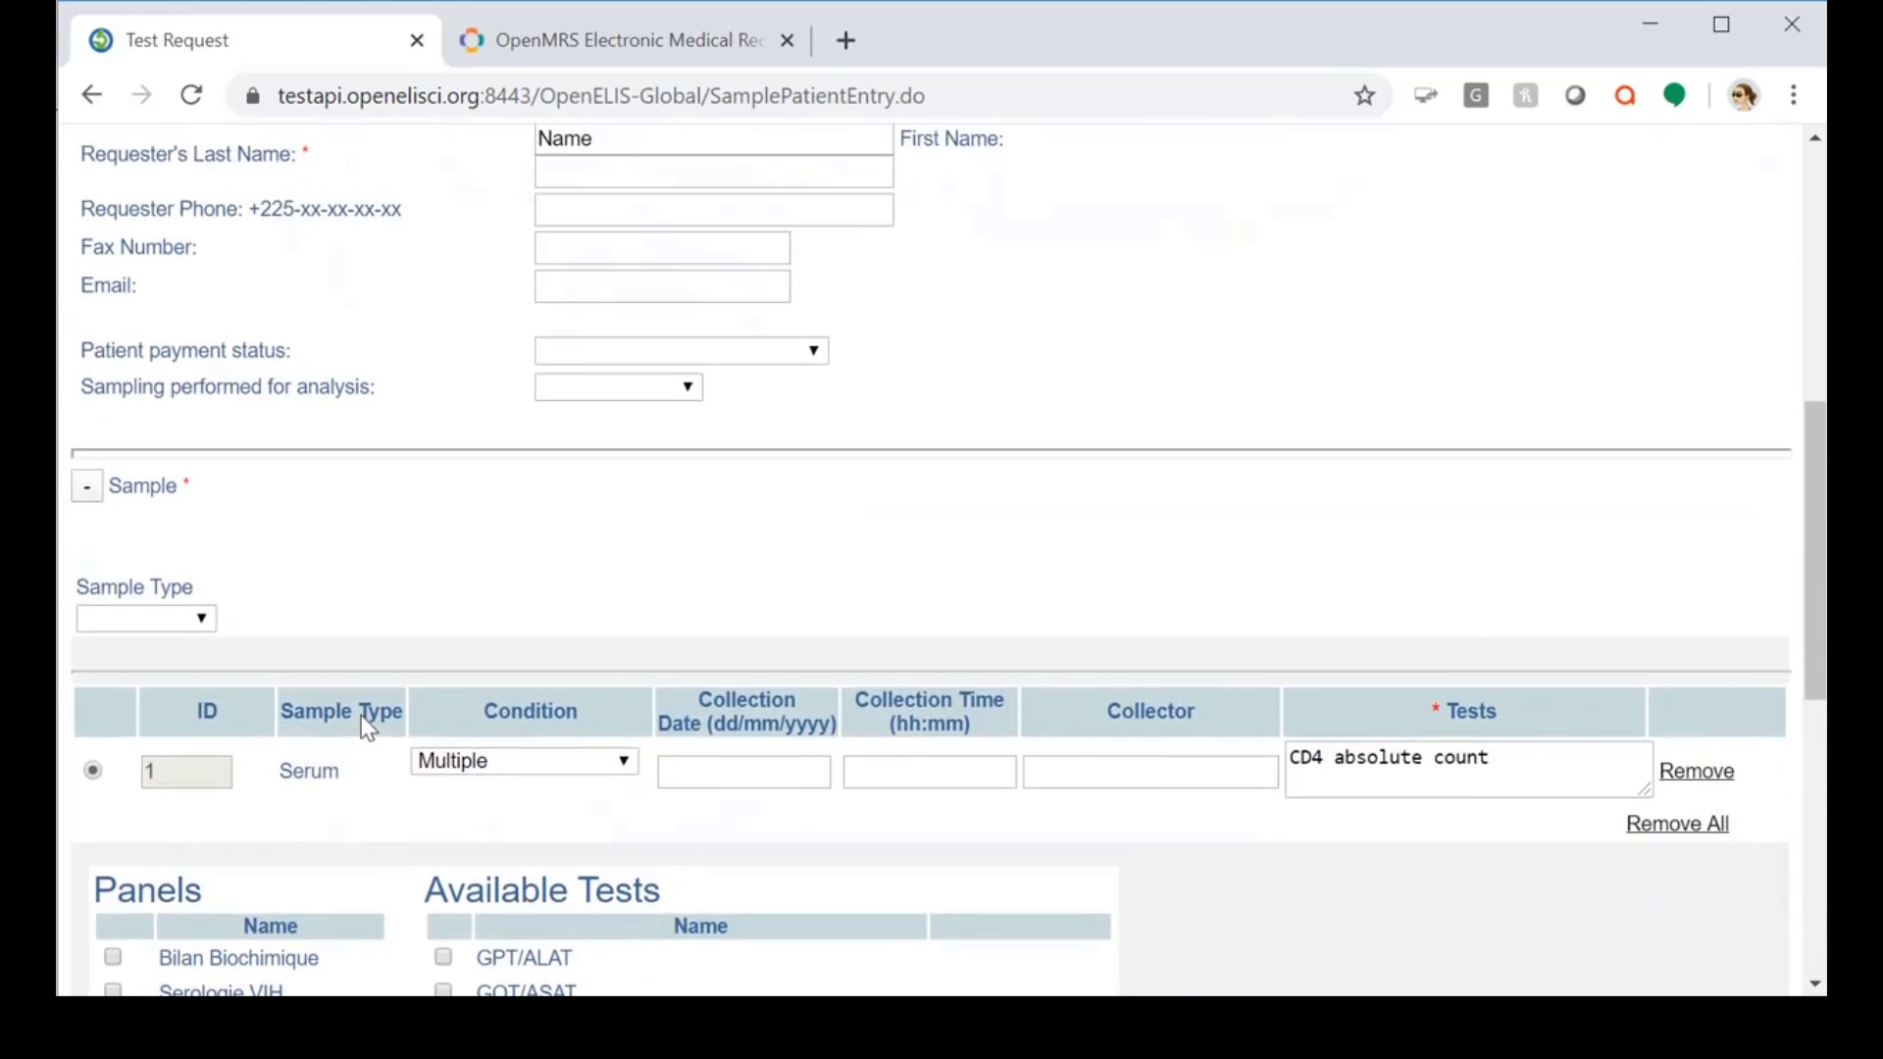
{"action": "scroll", "coordinate": [361, 715], "scroll_direction": "up", "scroll_amount": 6}
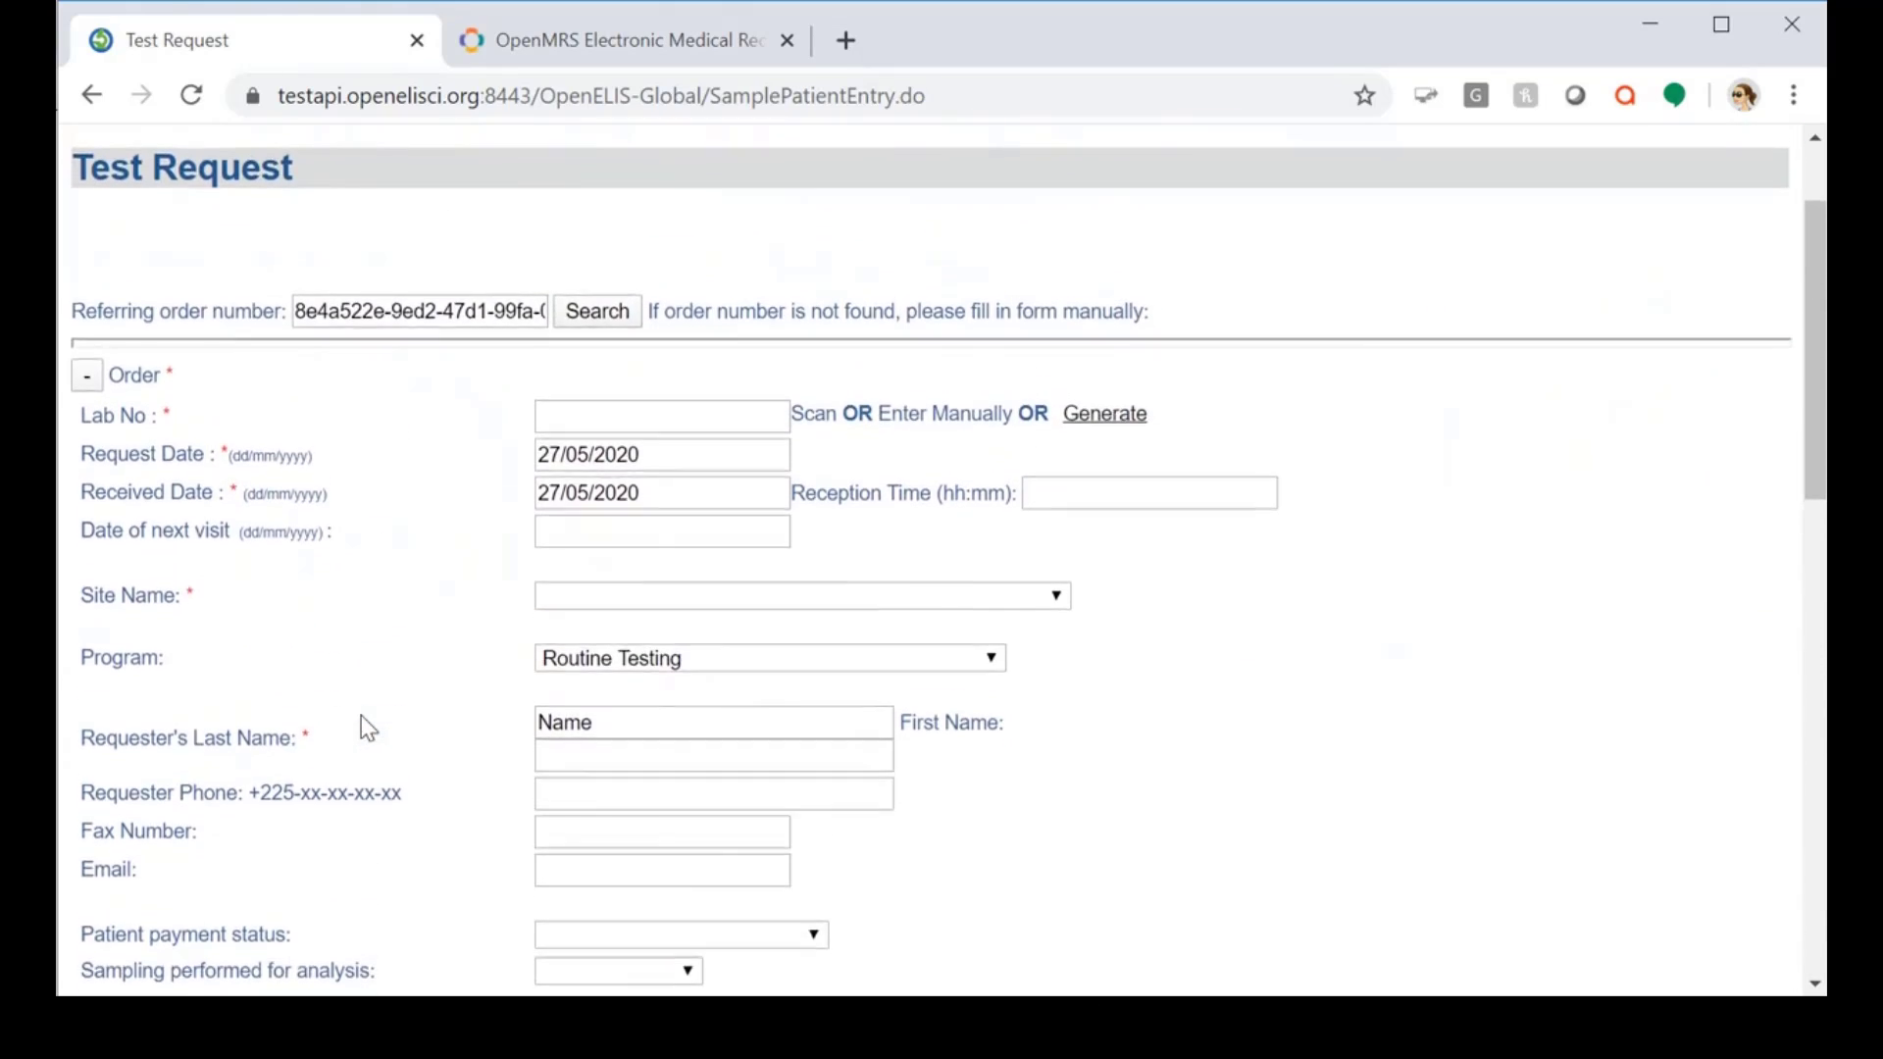
{"action": "scroll", "coordinate": [361, 715], "scroll_direction": "up", "scroll_amount": 2}
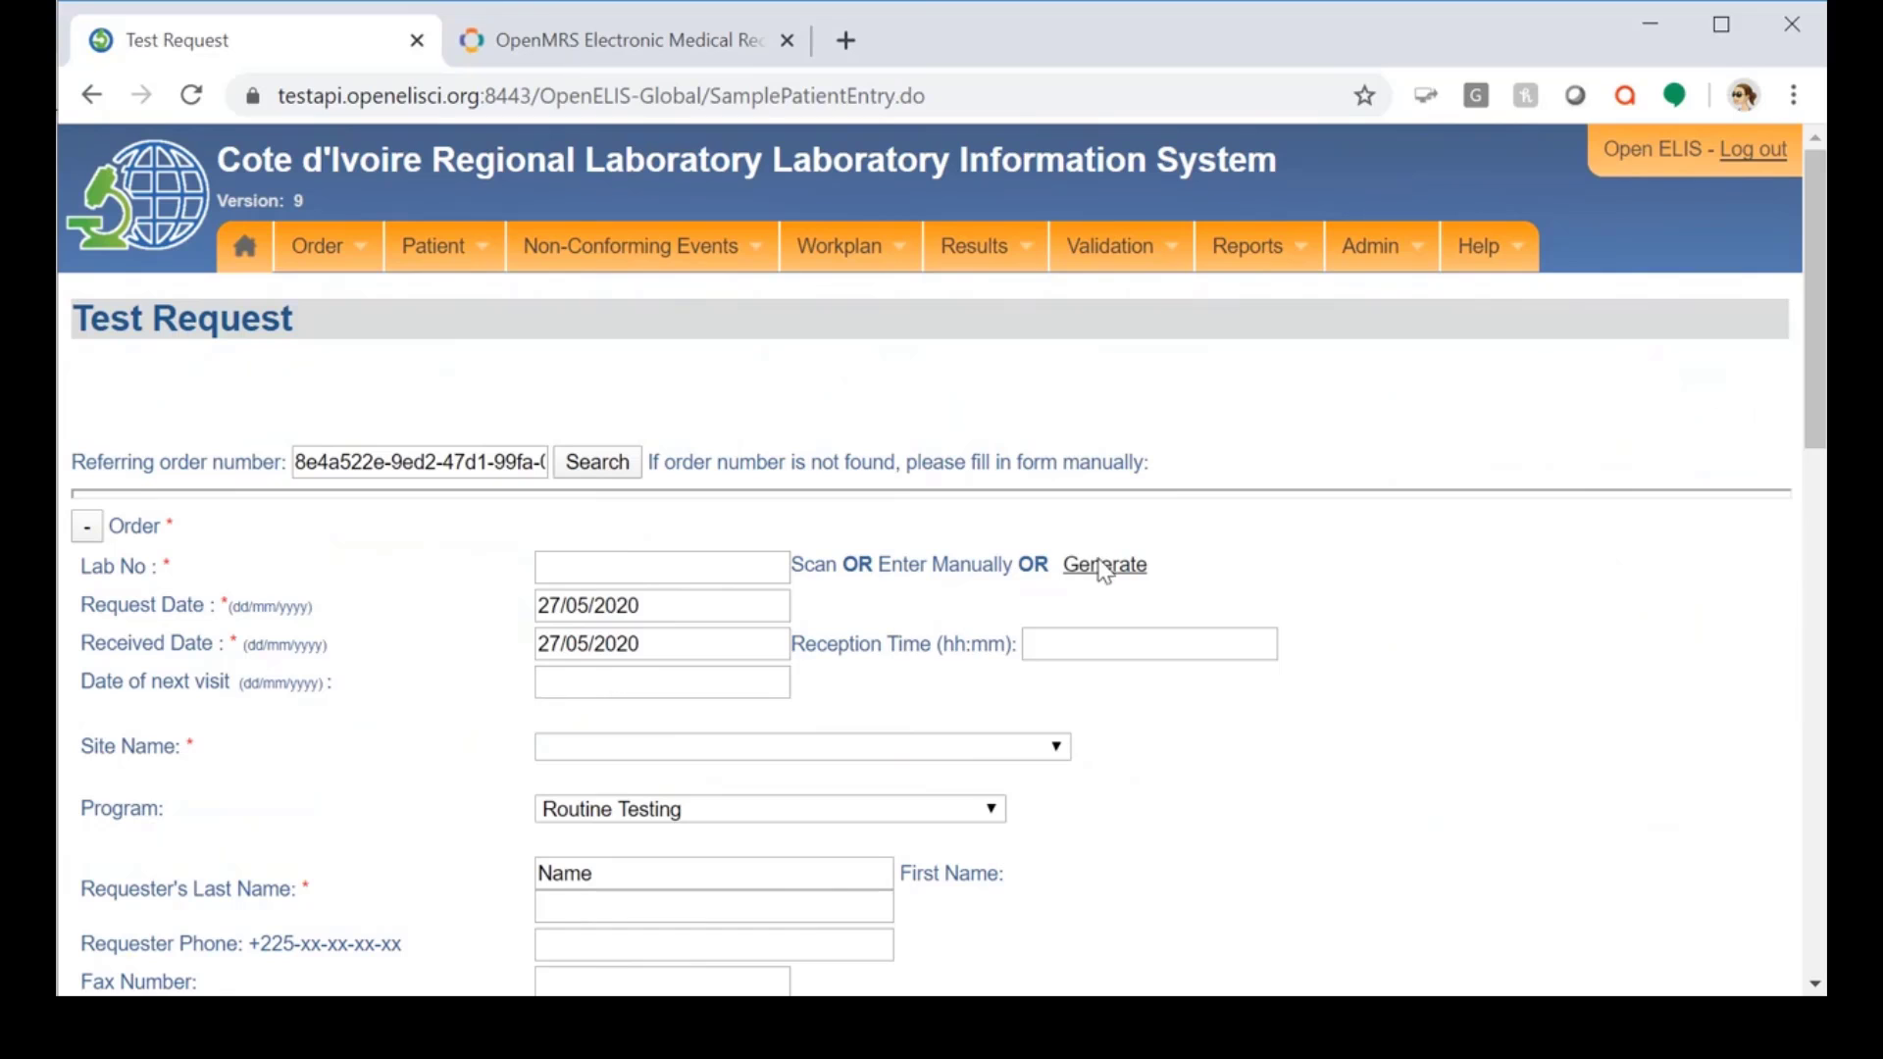
{"action": "left_click", "coordinate": [1091, 574]}
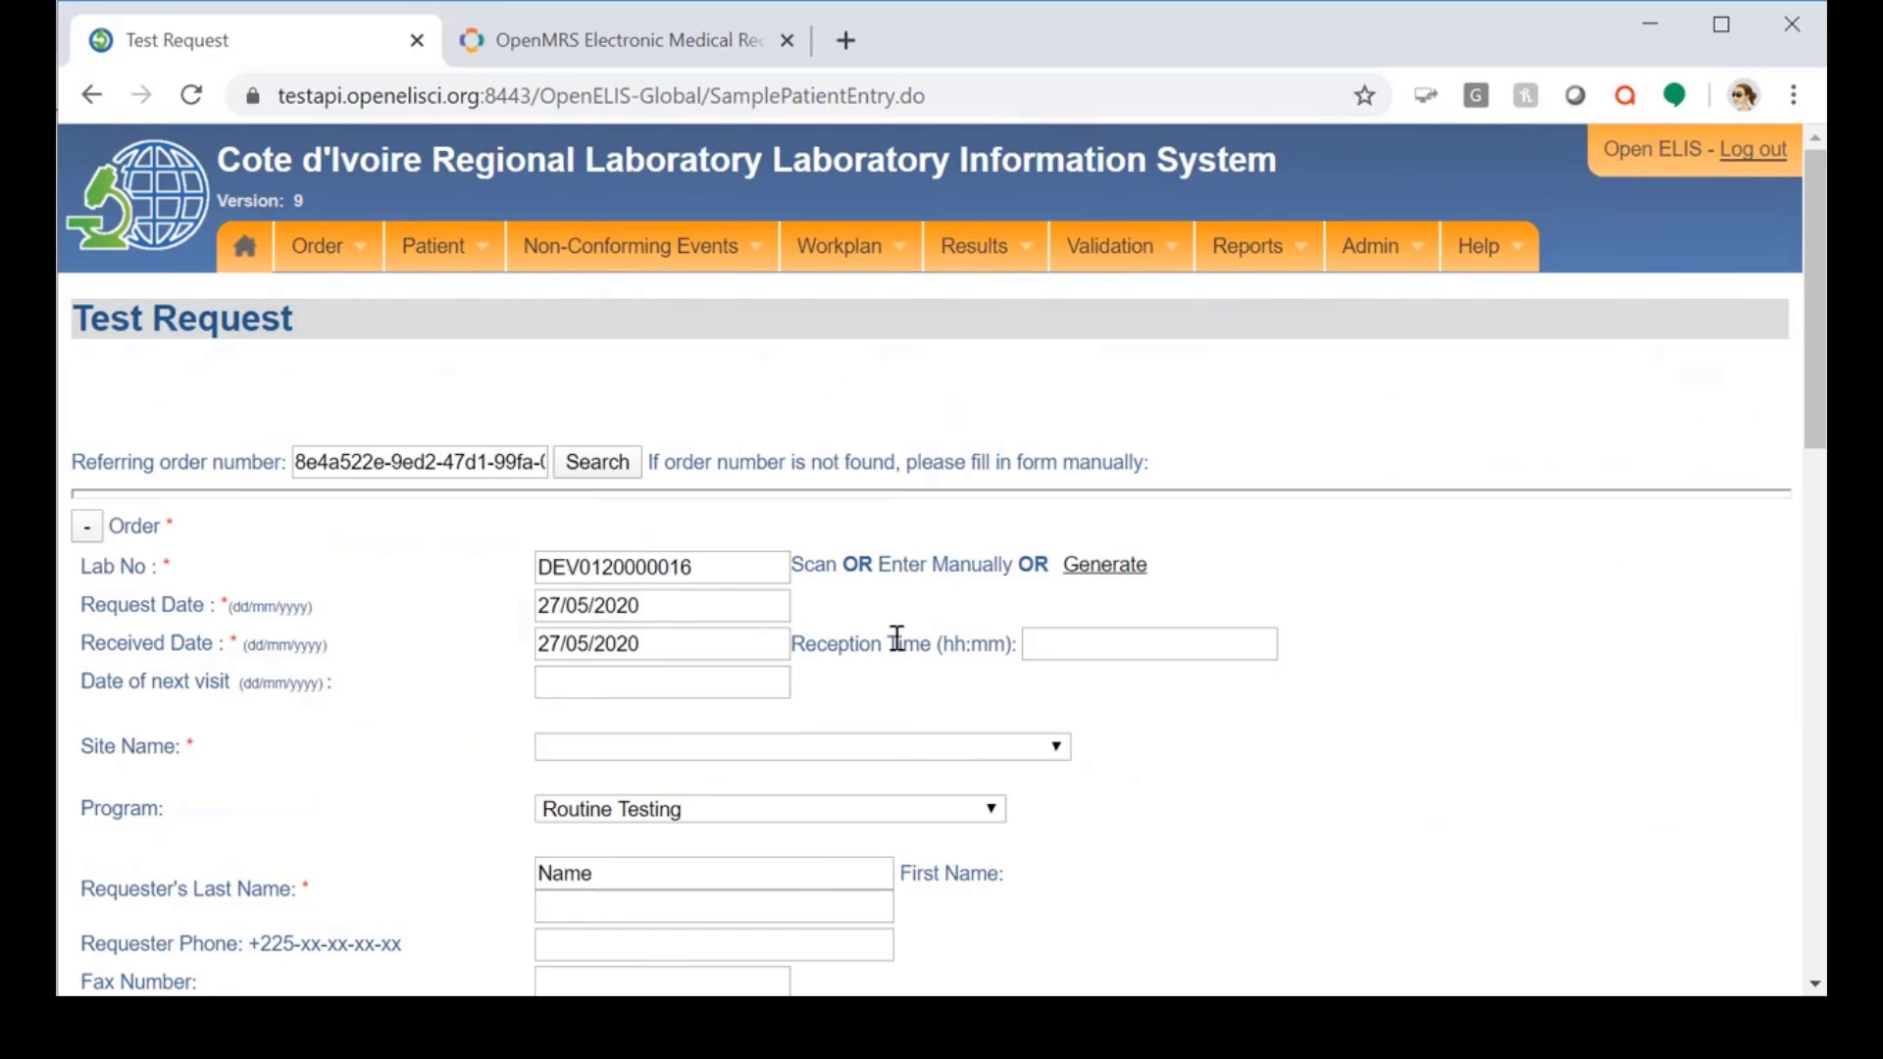
{"action": "scroll", "coordinate": [896, 637], "scroll_direction": "down", "scroll_amount": 1}
{"action": "left_click", "coordinate": [1059, 693]}
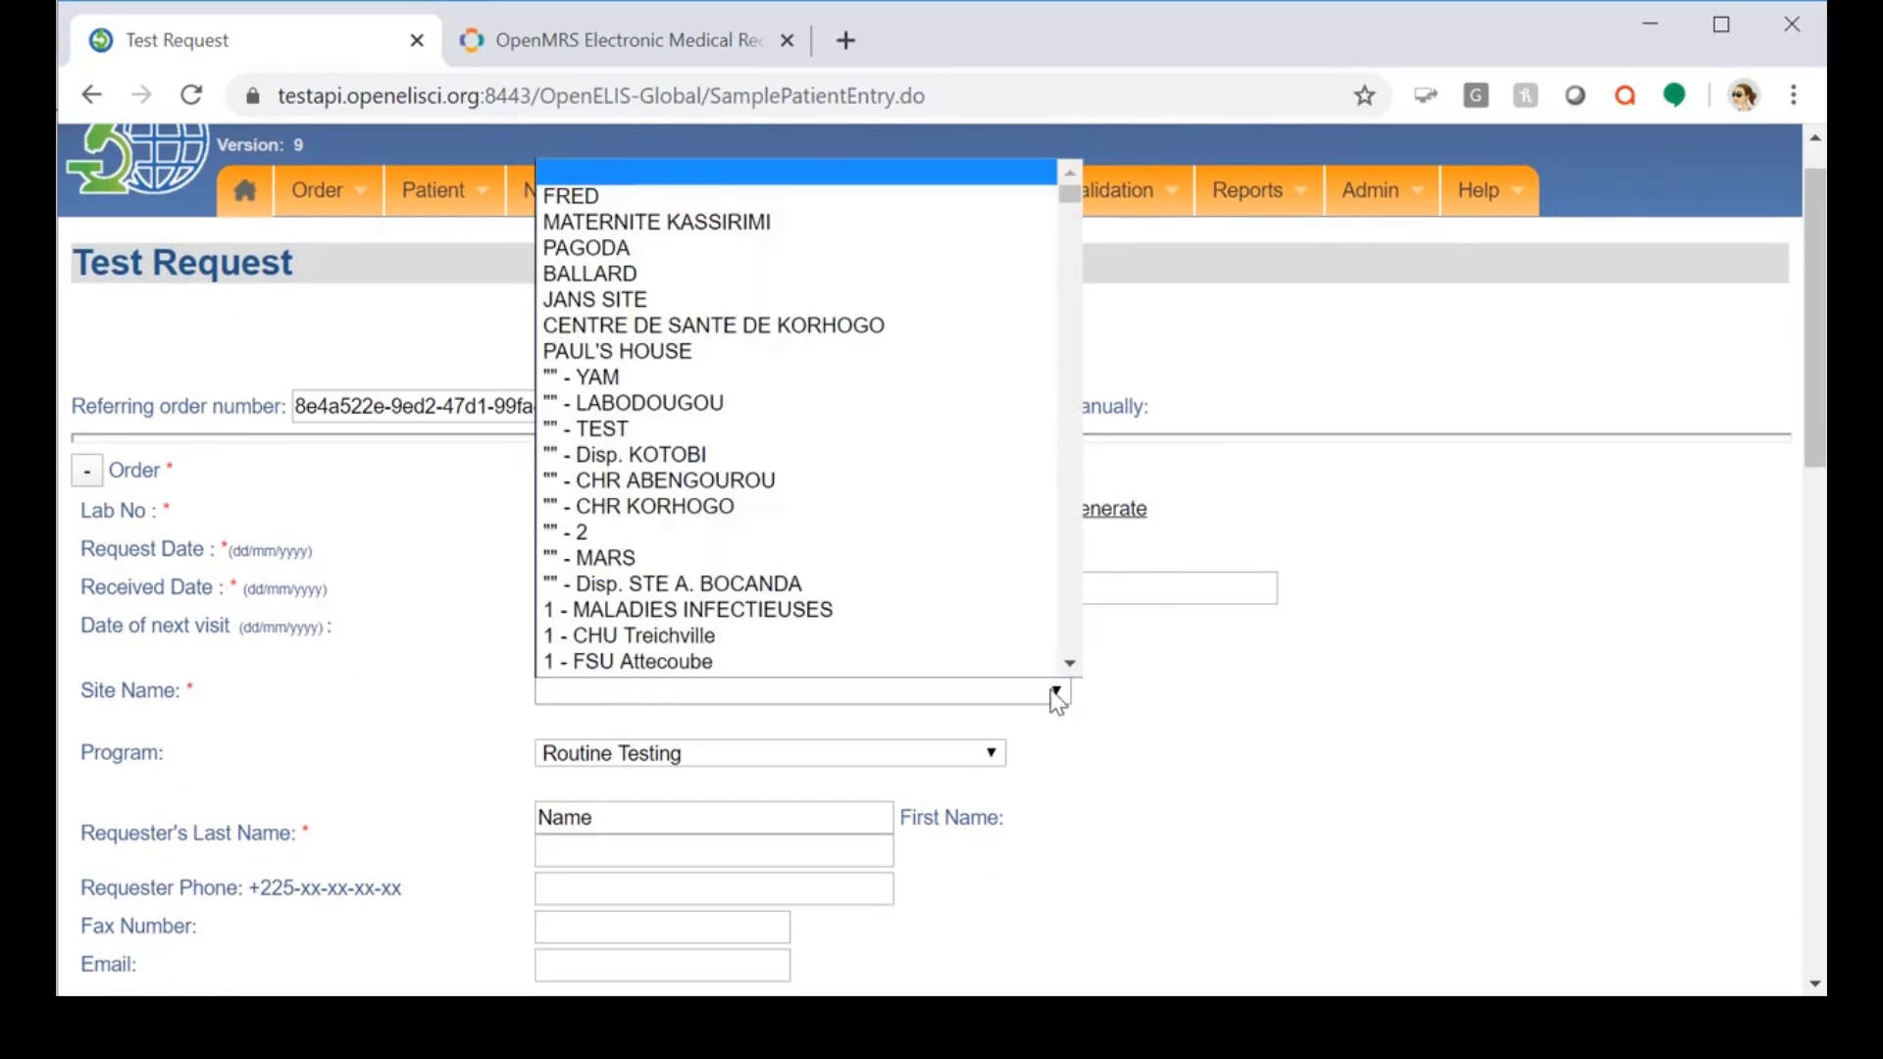
{"action": "left_click", "coordinate": [762, 281]}
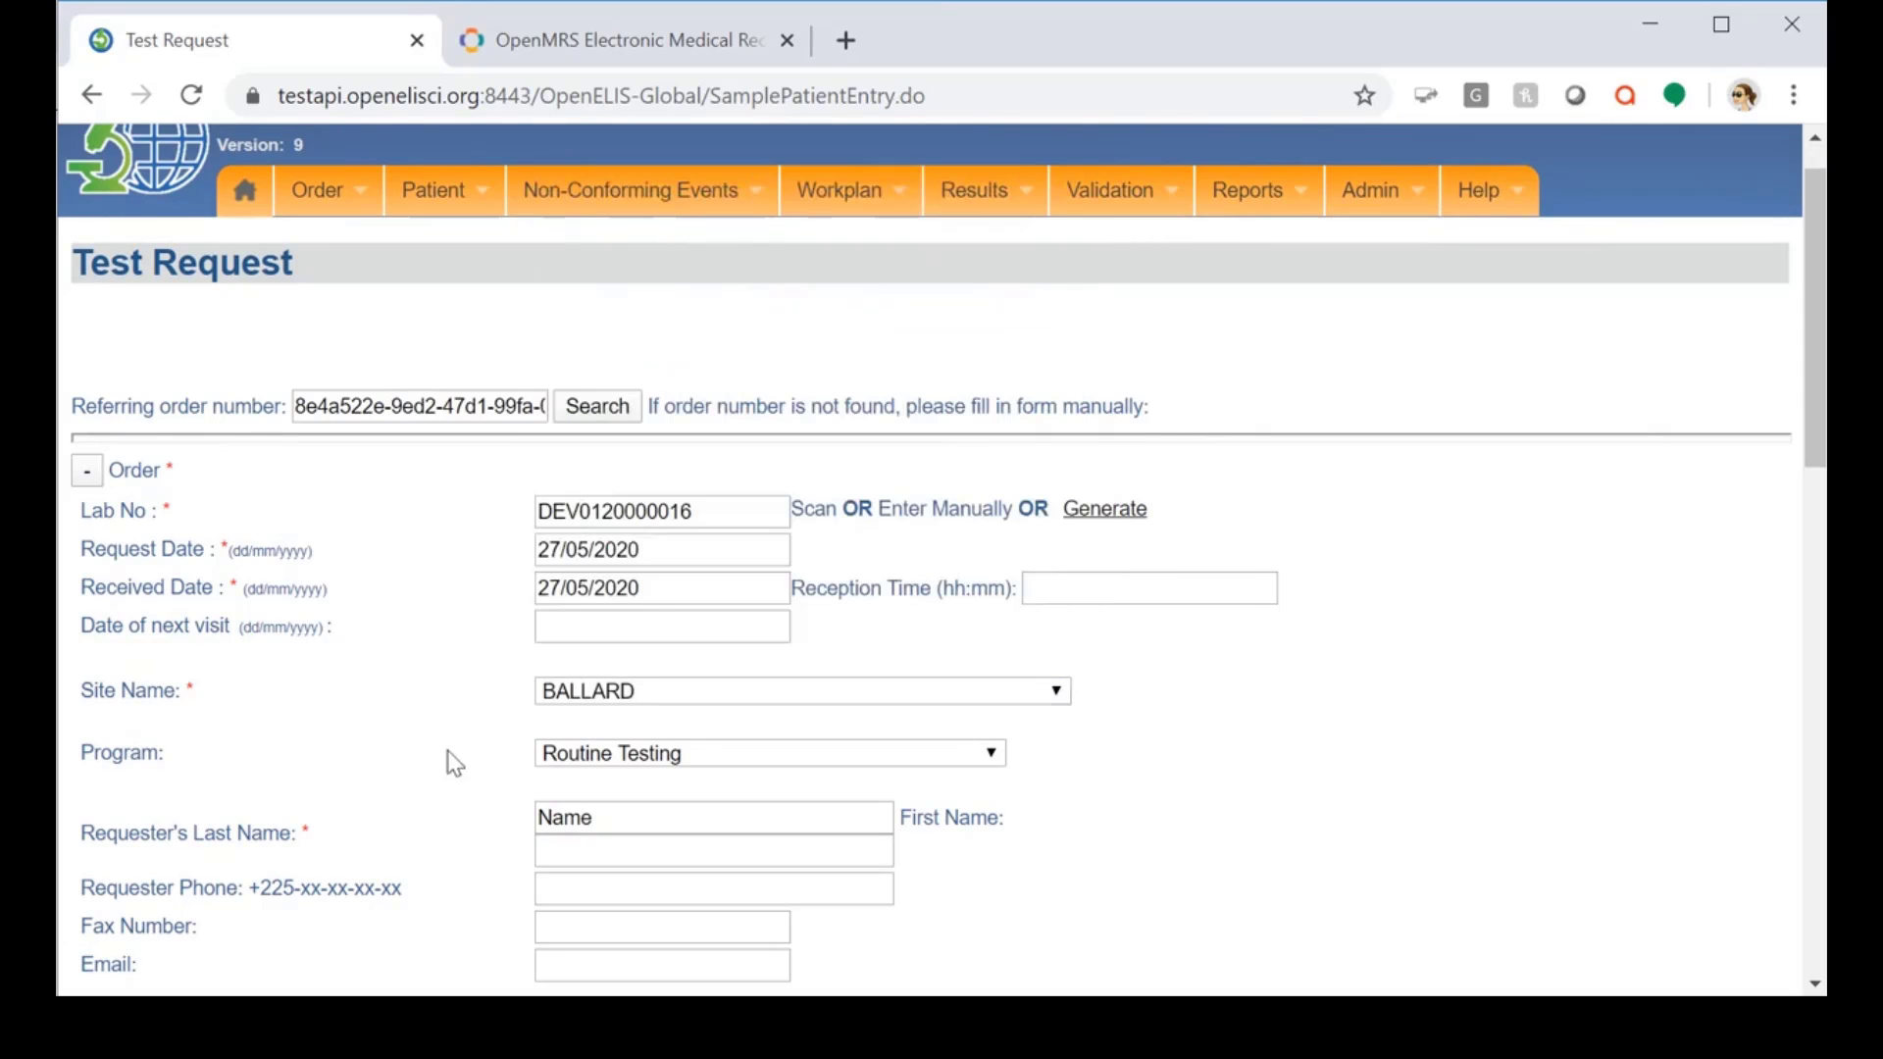
{"action": "scroll", "coordinate": [432, 812], "scroll_direction": "down", "scroll_amount": 1}
{"action": "scroll", "coordinate": [432, 816], "scroll_direction": "down", "scroll_amount": 1}
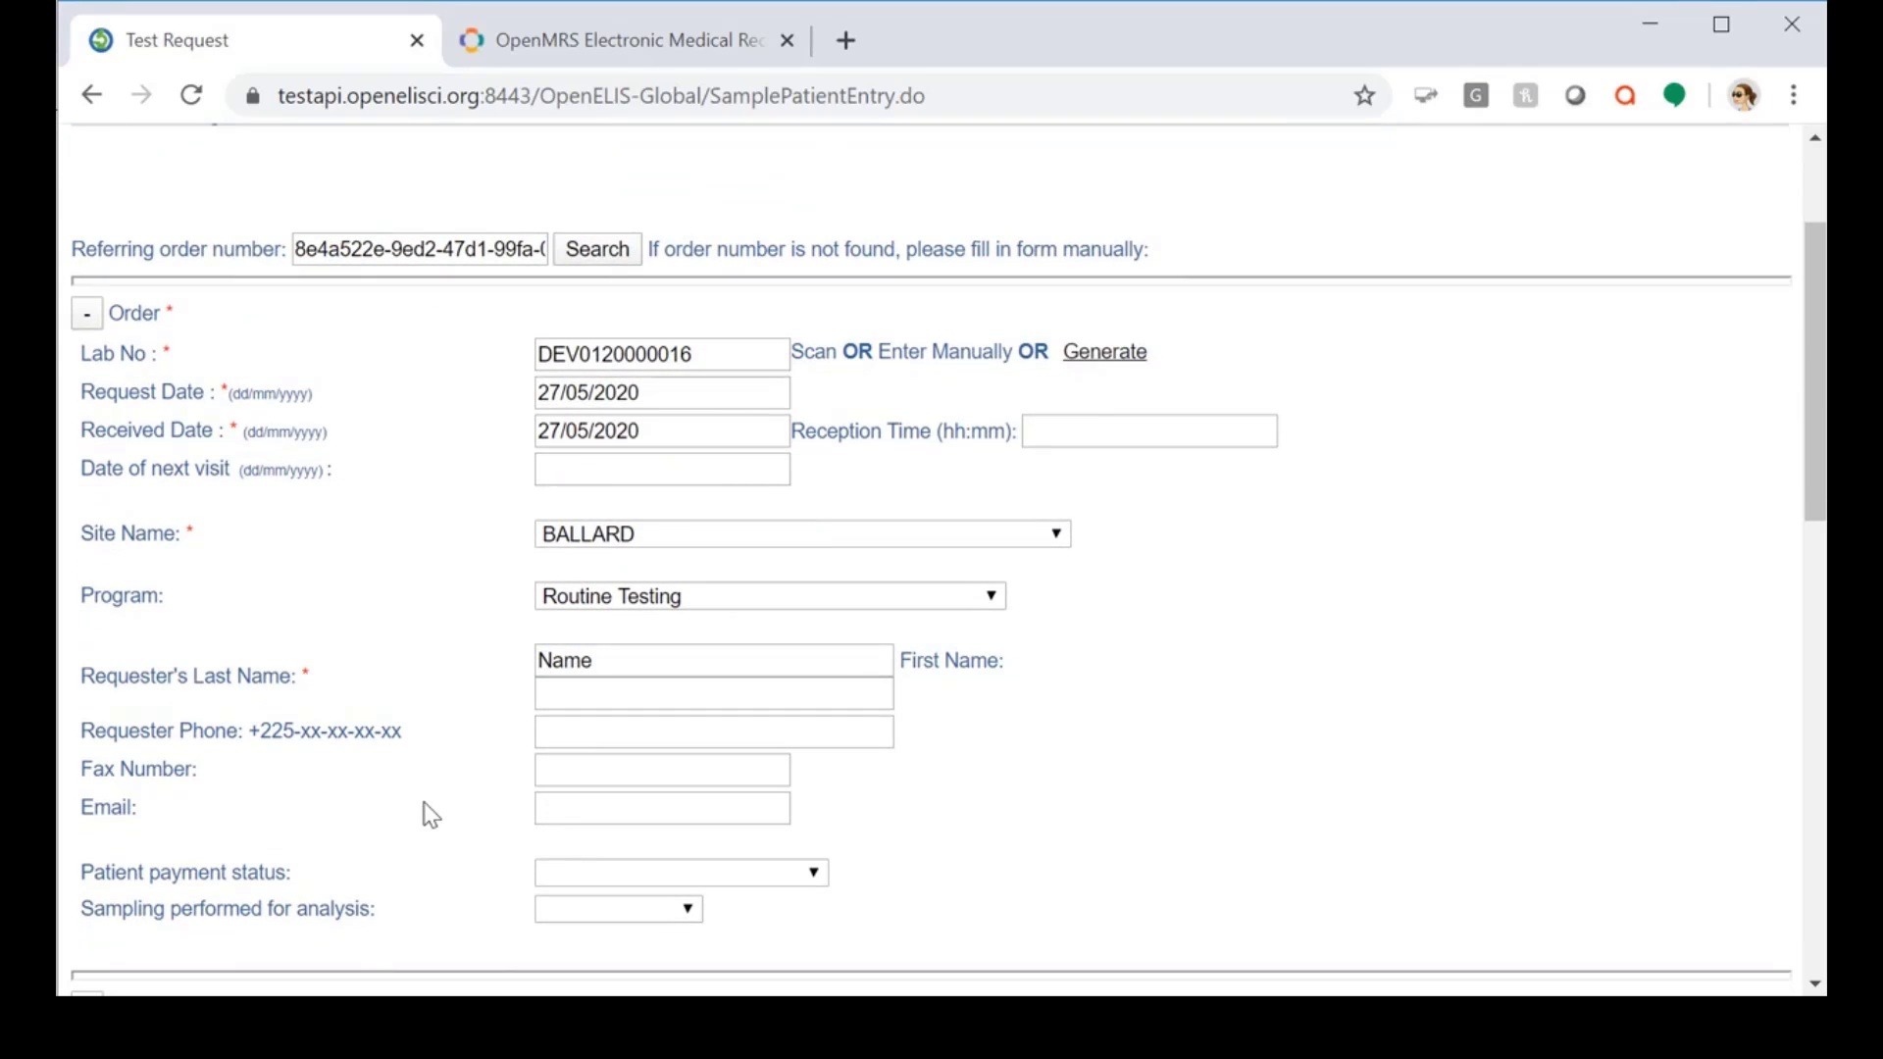
{"action": "scroll", "coordinate": [432, 817], "scroll_direction": "down", "scroll_amount": 15}
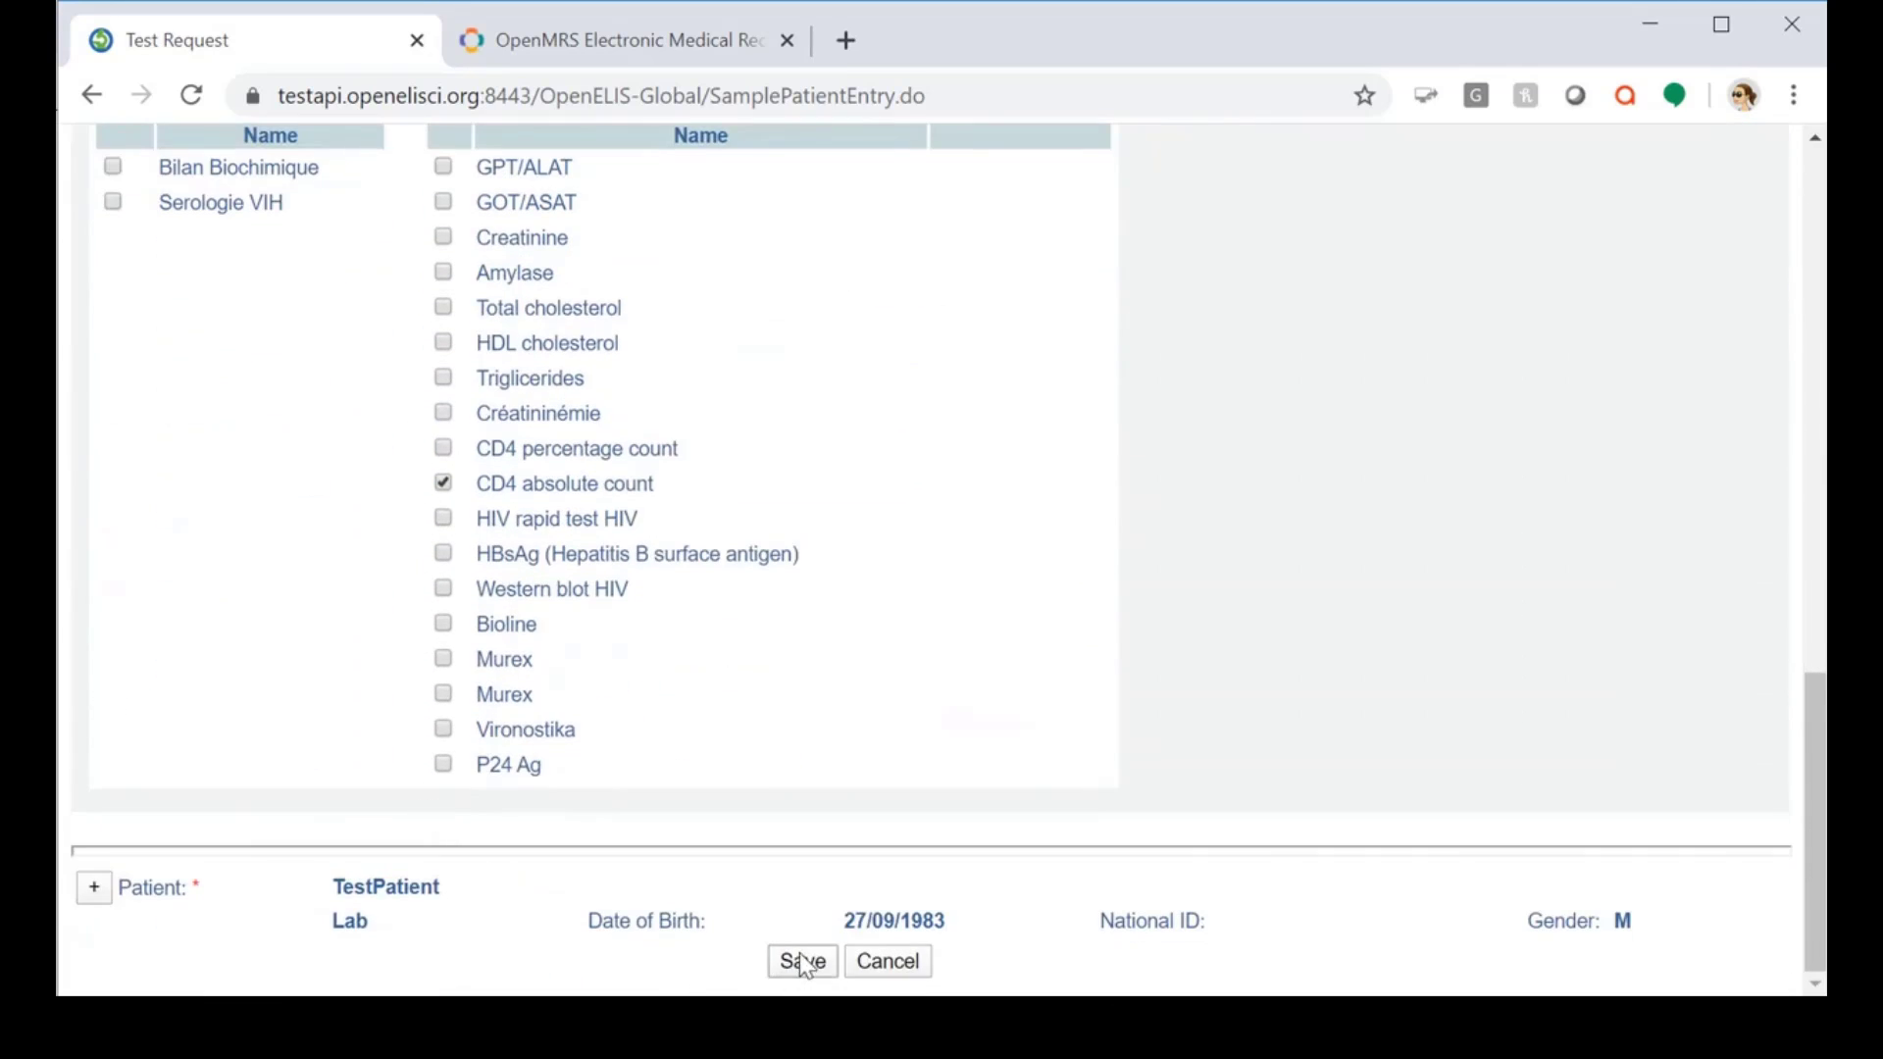
{"action": "left_click", "coordinate": [802, 961]}
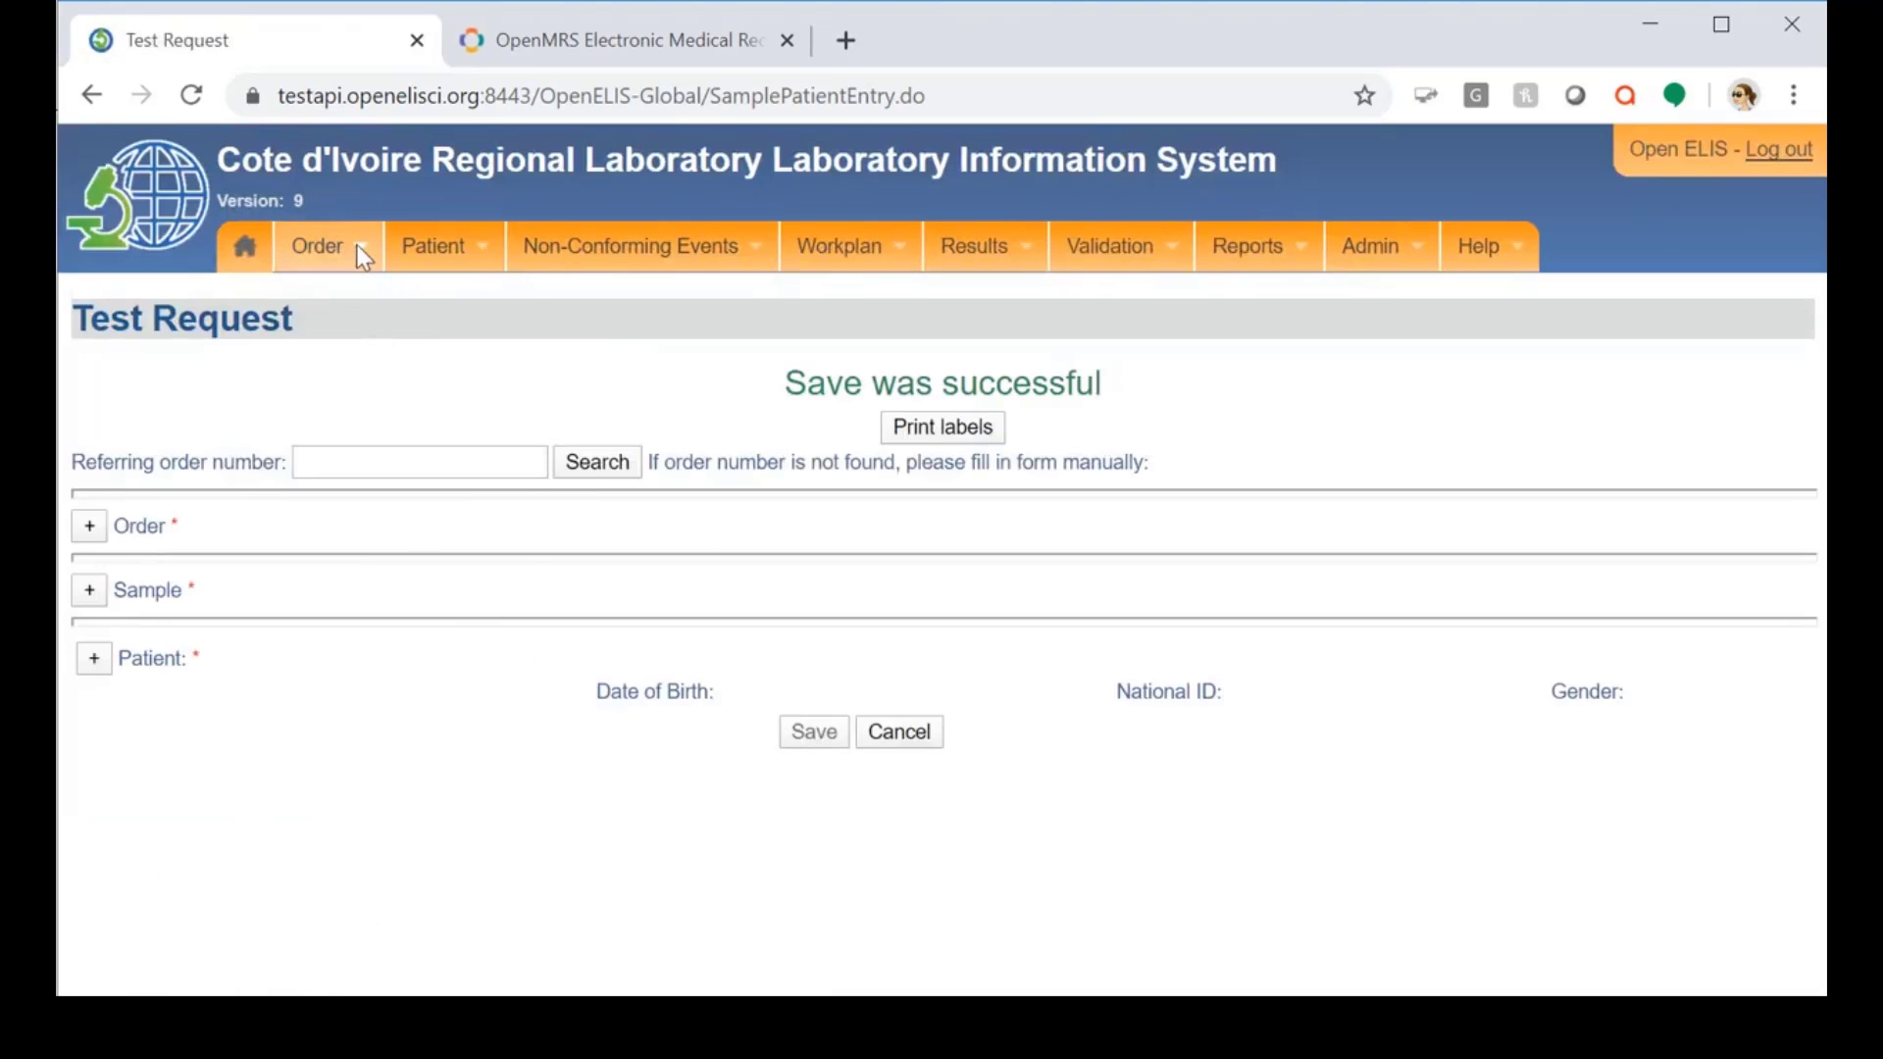
Step: Copy the second External ID into a new test request and look up that order
{"action": "mouse_move", "coordinate": [359, 254]}
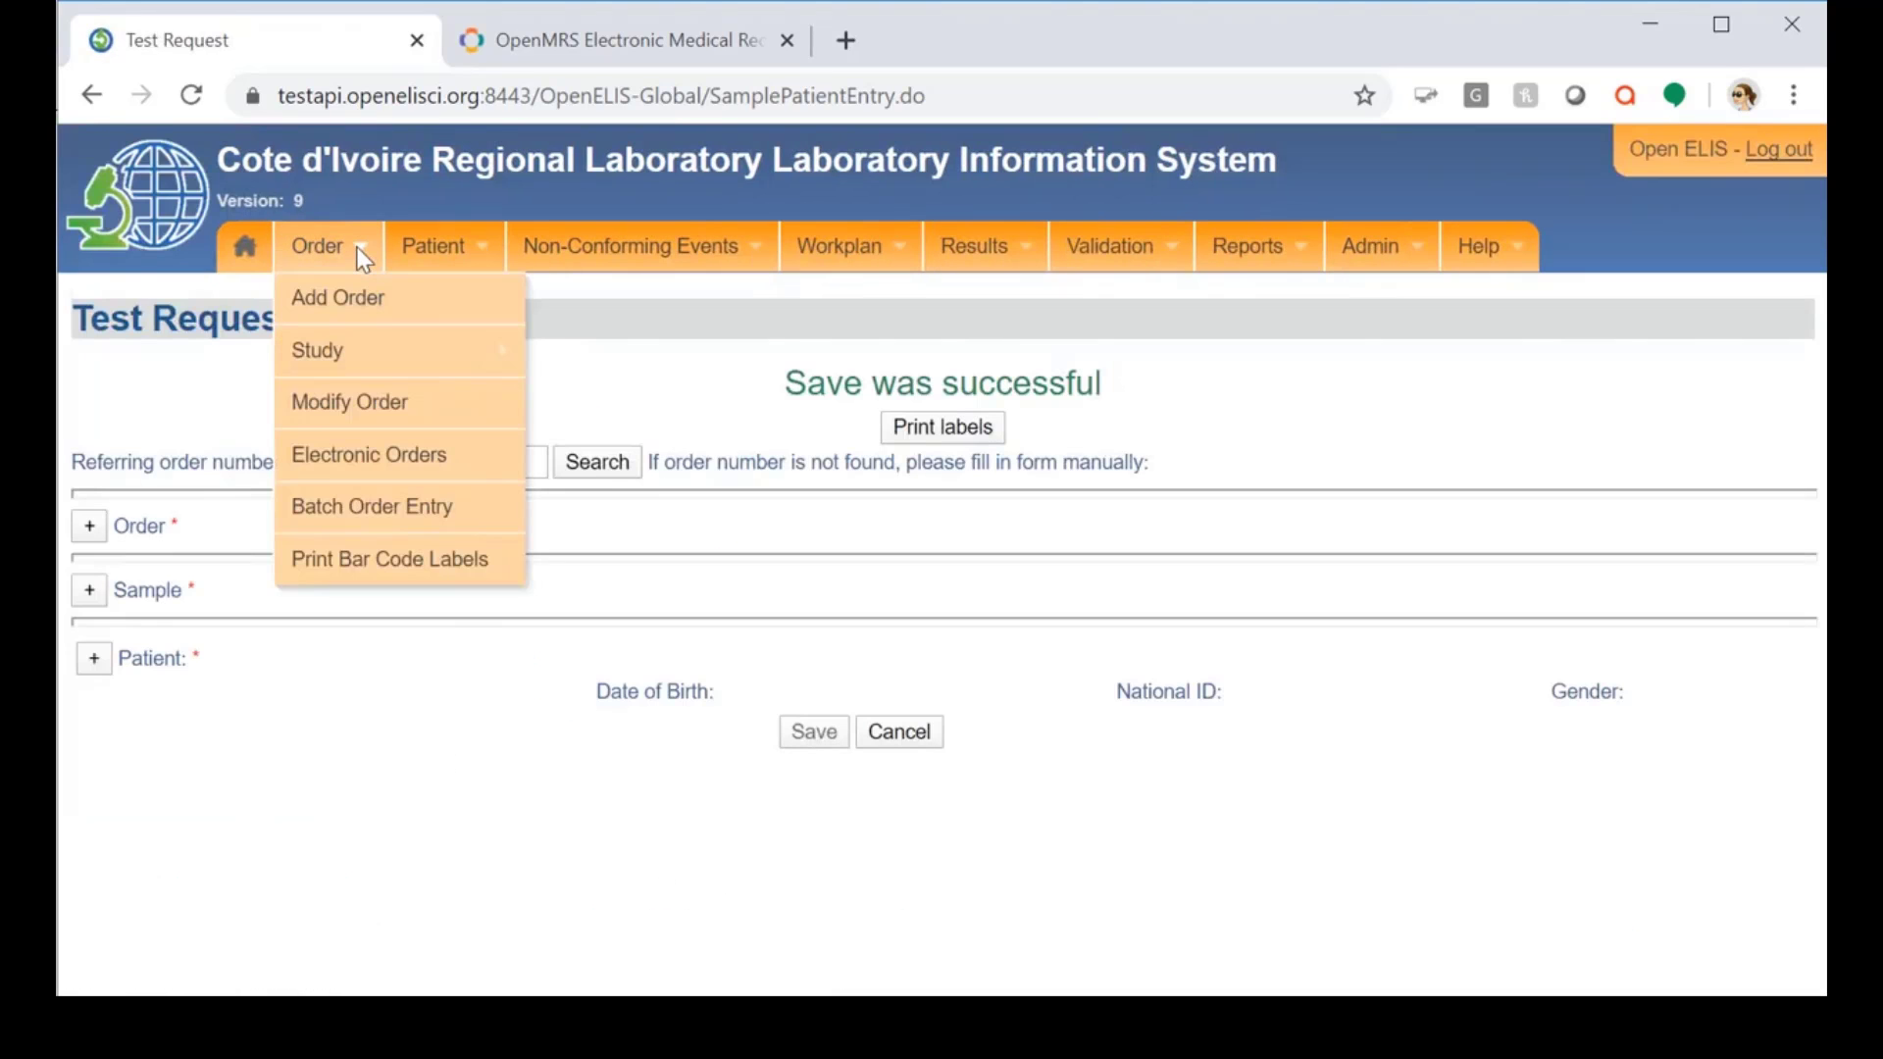
{"action": "left_click", "coordinate": [360, 454]}
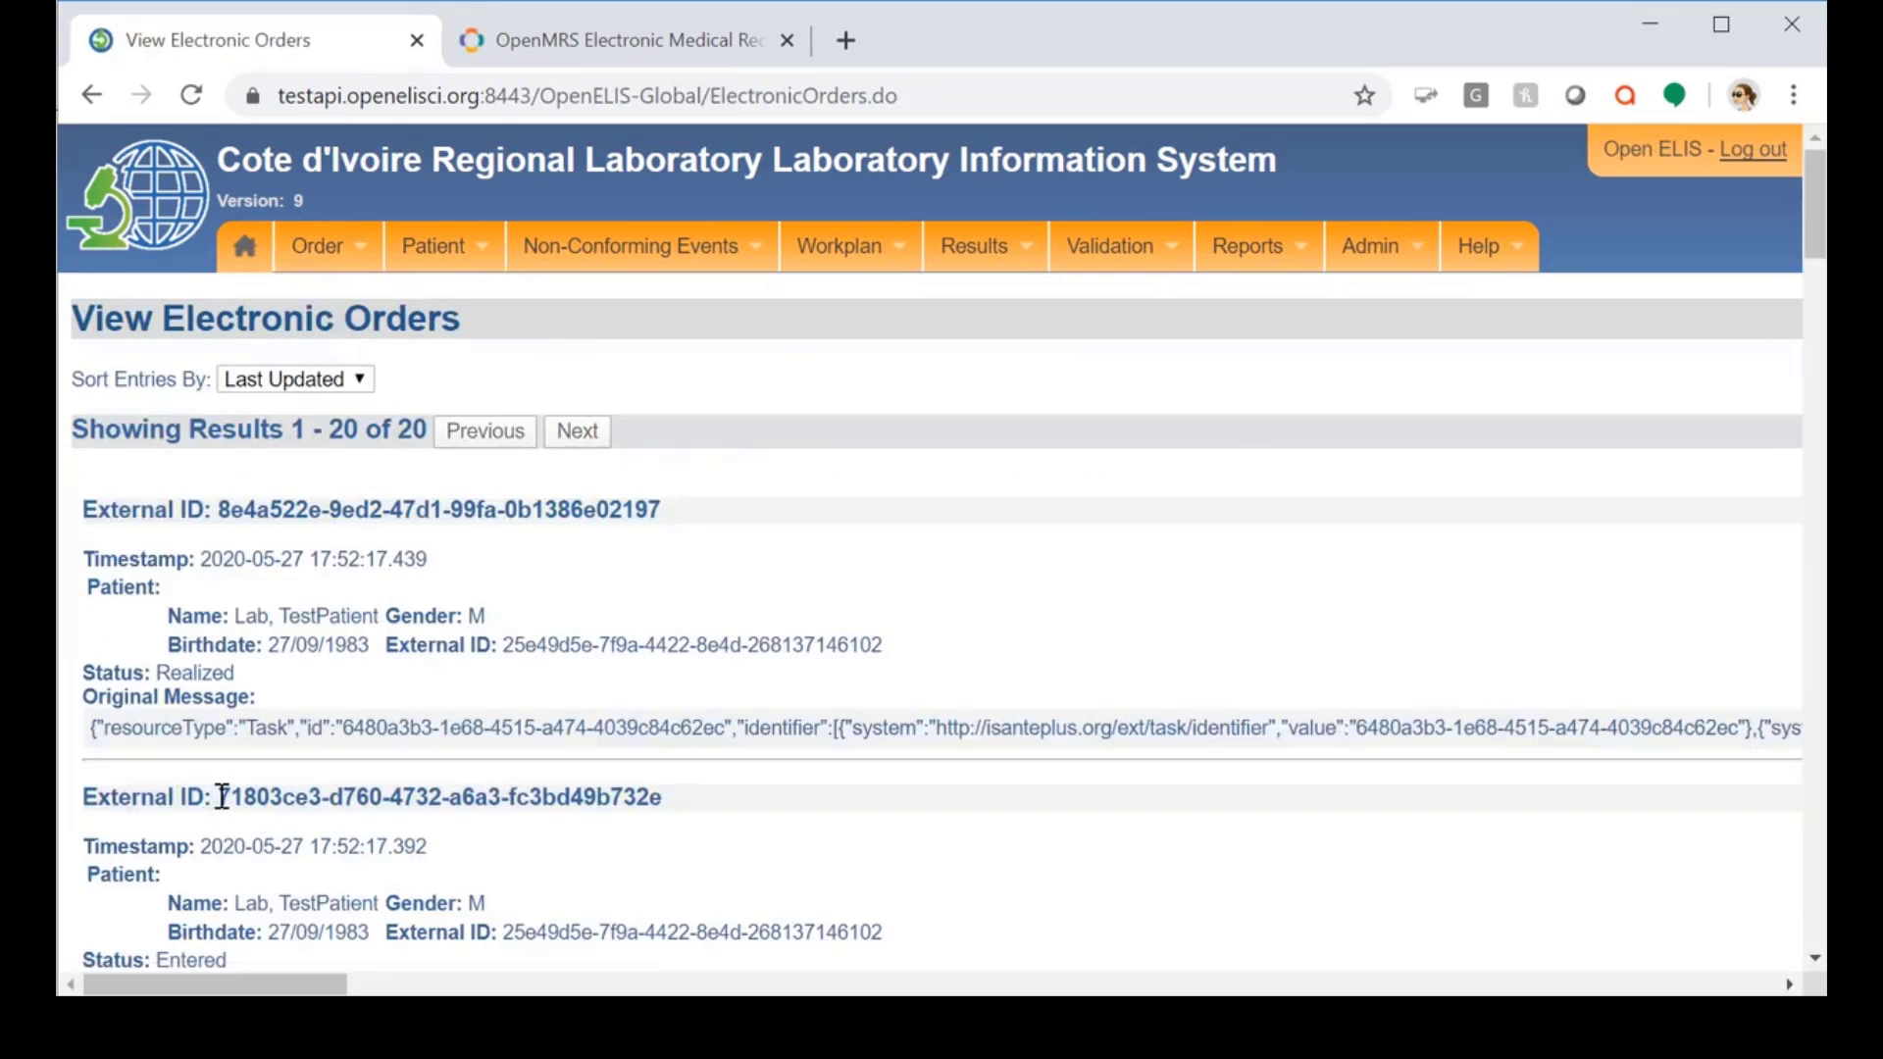
{"action": "left_click_drag", "start_coordinate": [222, 796], "coordinate": [692, 801]}
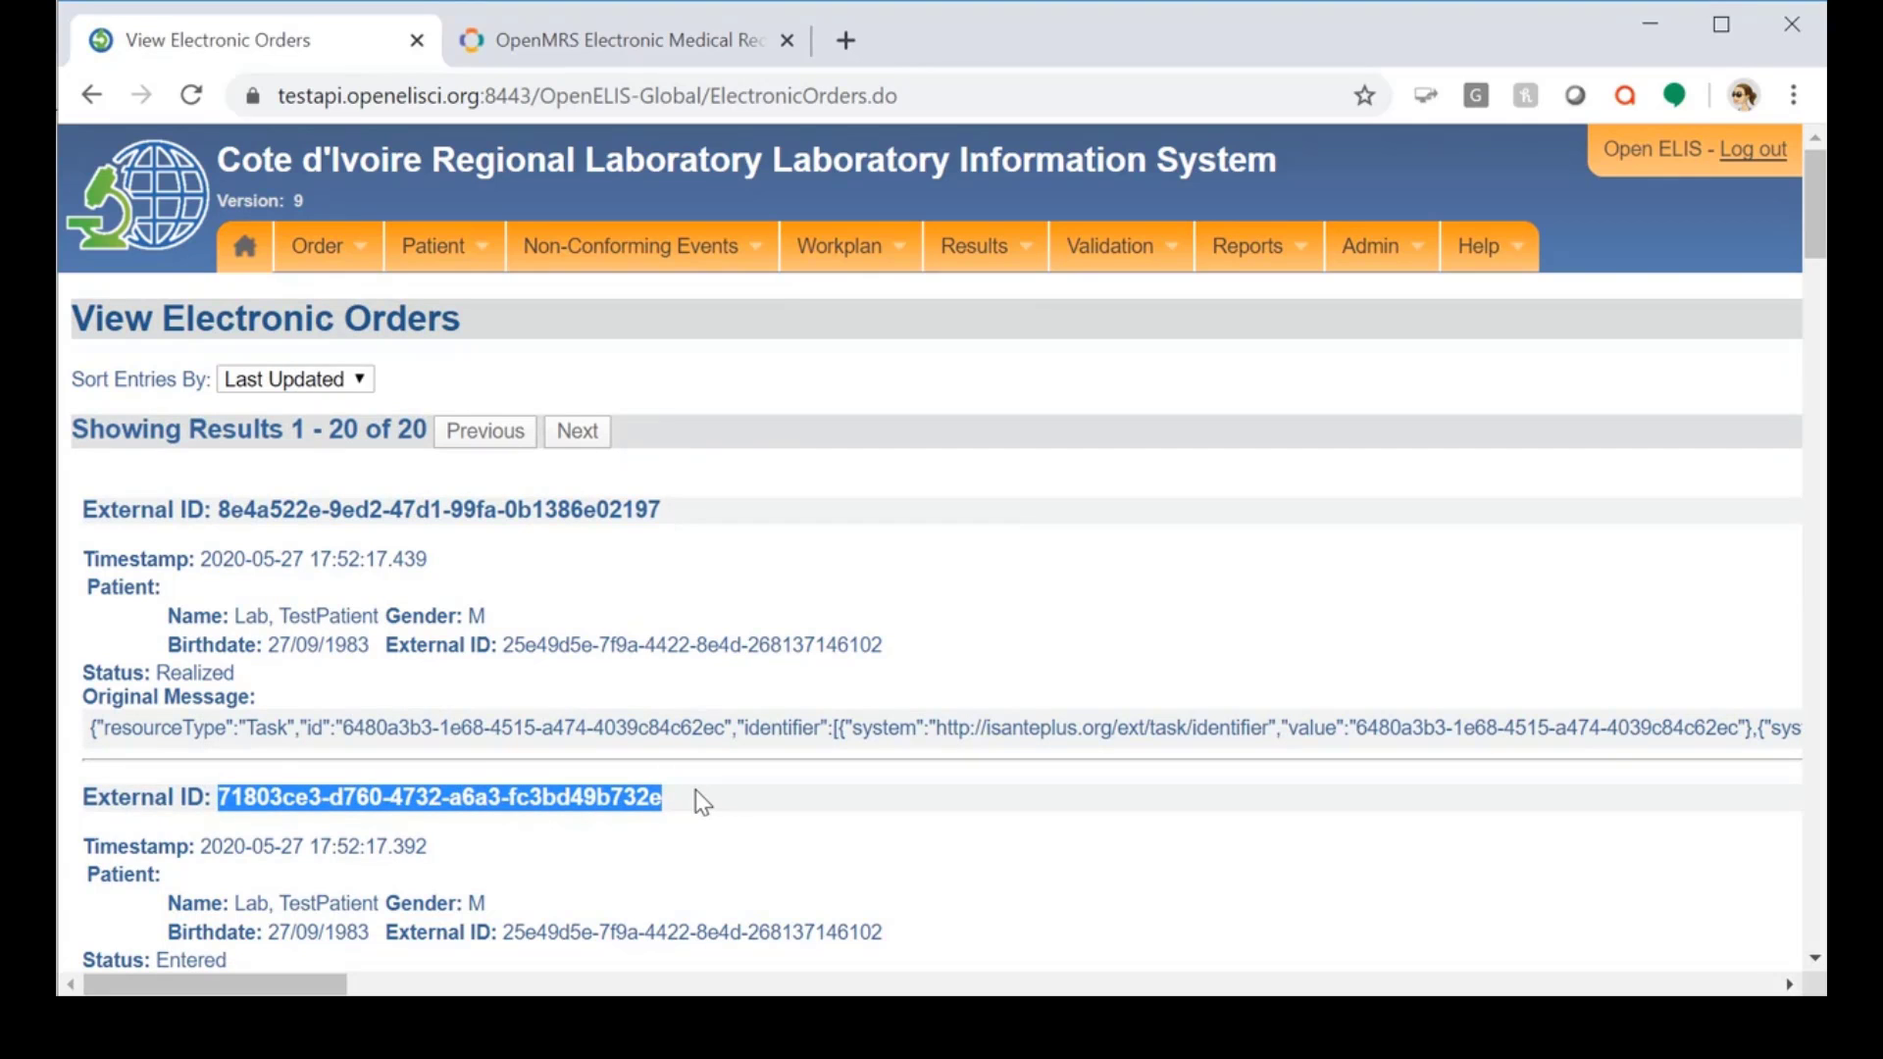
{"action": "mouse_move", "coordinate": [373, 261]}
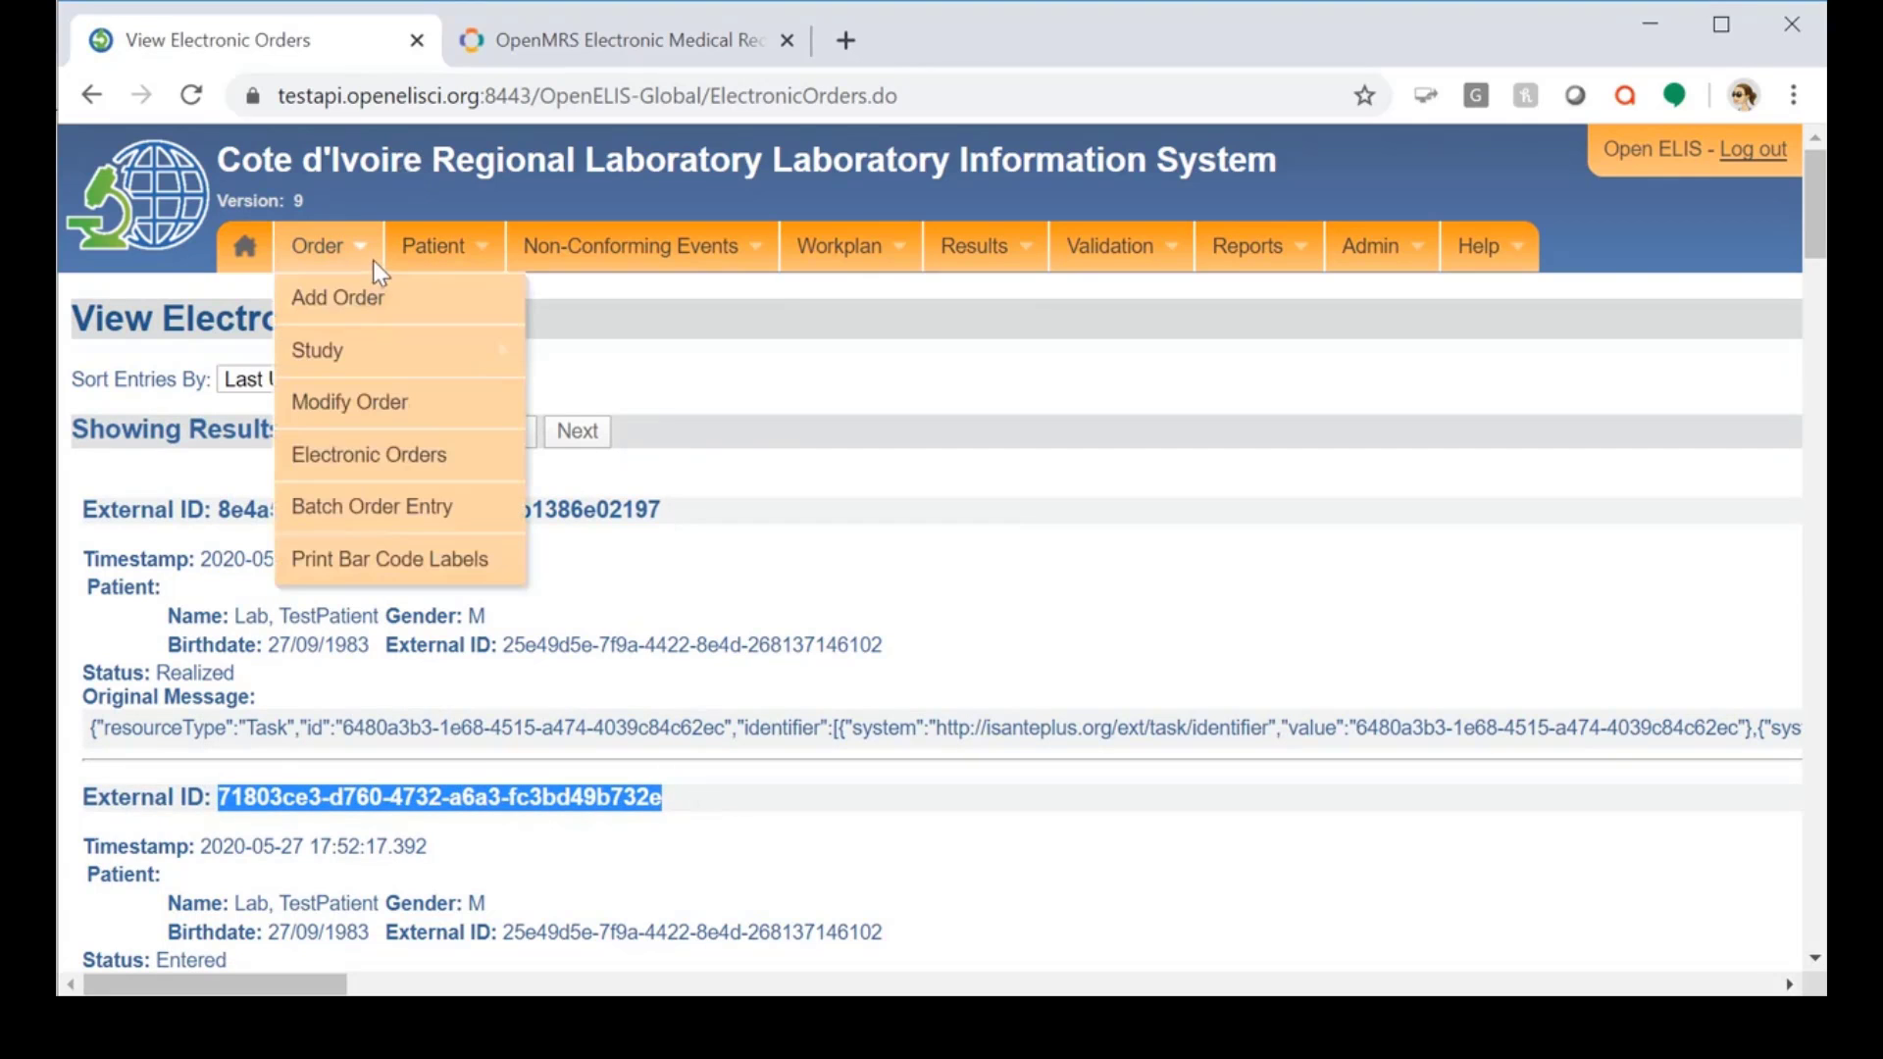
{"action": "left_click", "coordinate": [369, 302]}
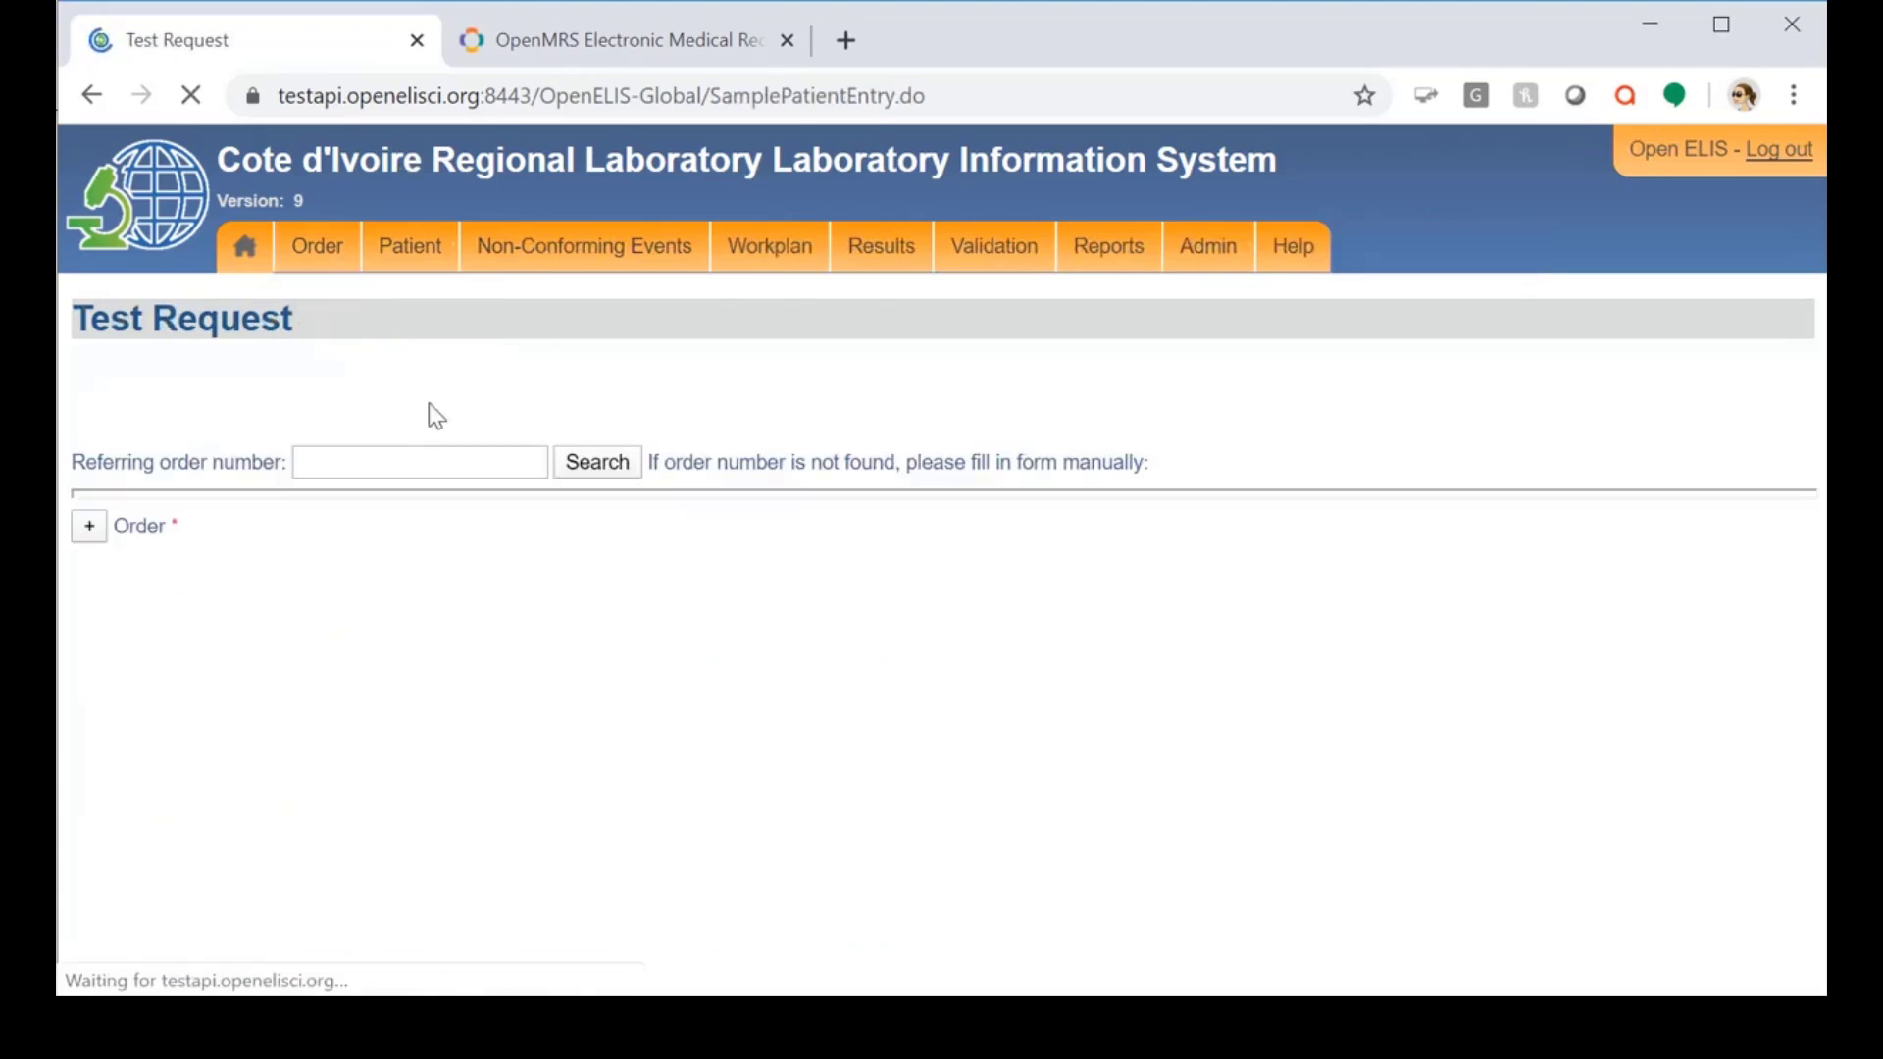
{"action": "left_click", "coordinate": [359, 464]}
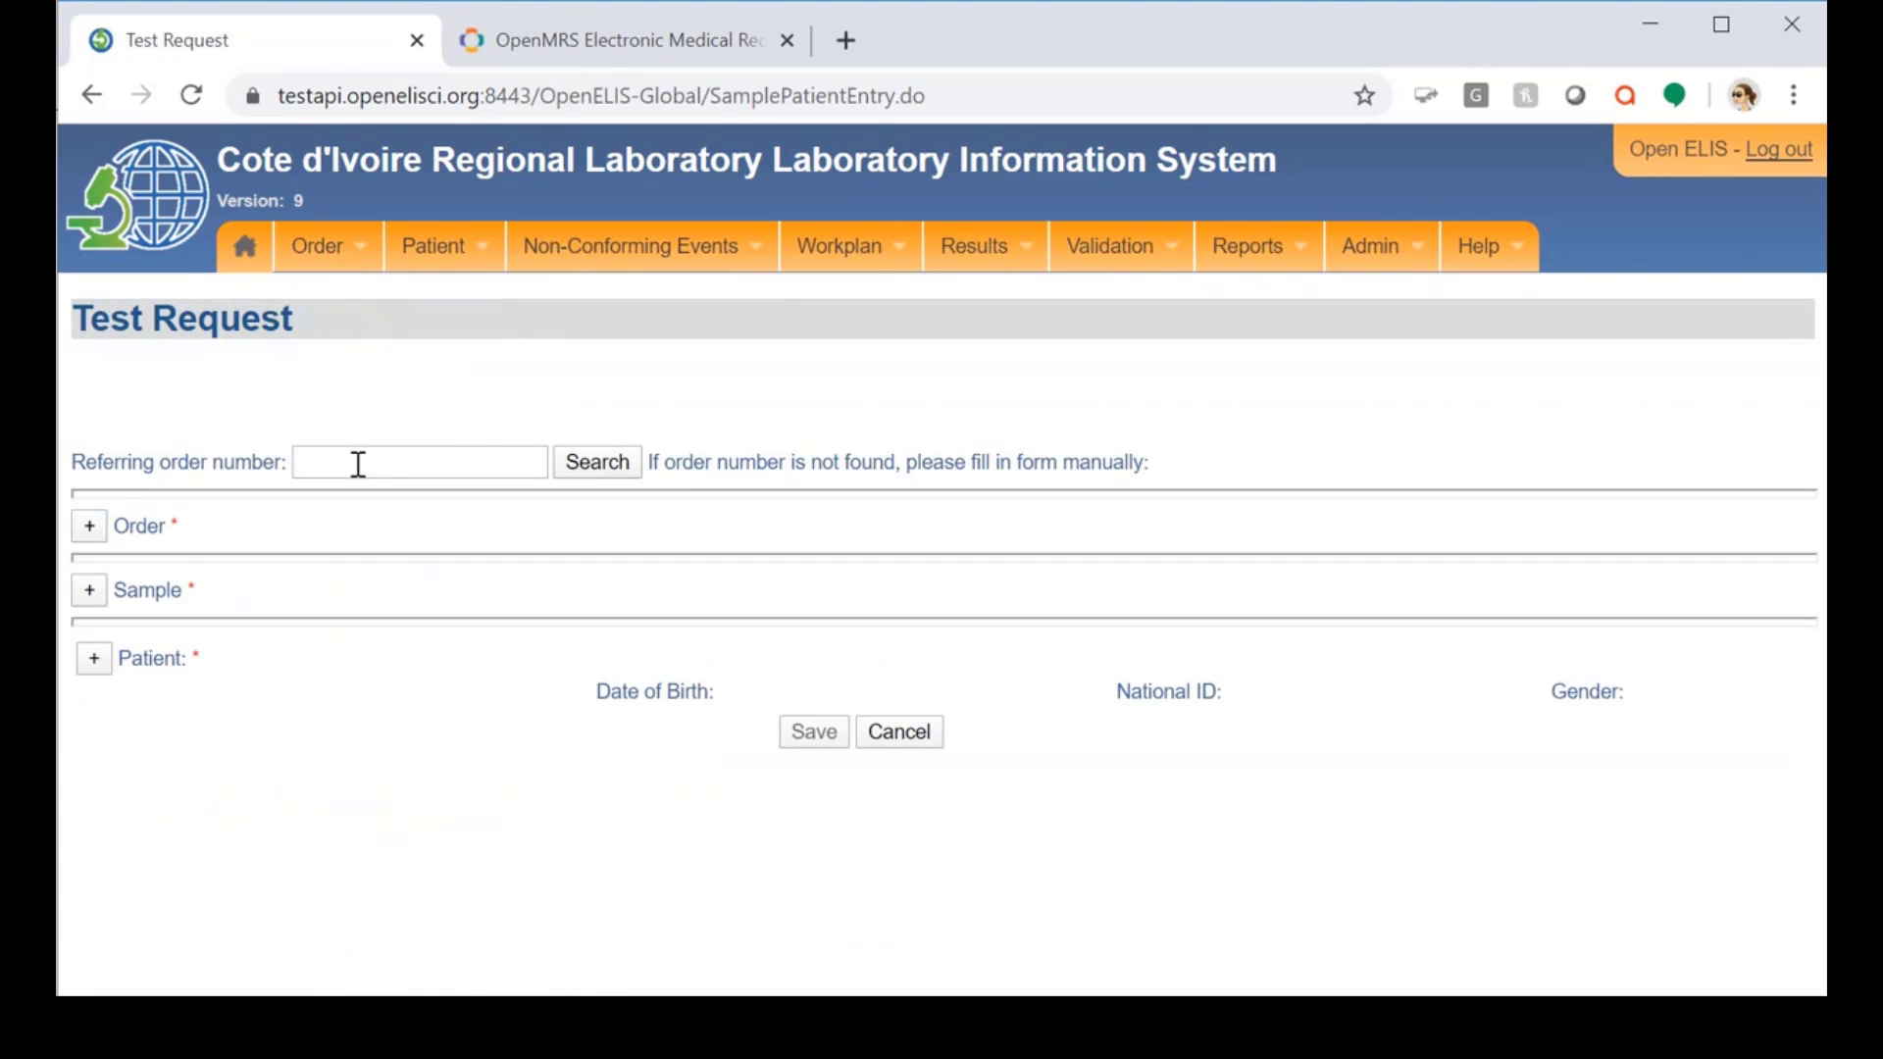
{"action": "type", "text": "71803ce3-d760-4732-a6a3-fc3bd49b732e"}
{"action": "left_click", "coordinate": [614, 469]}
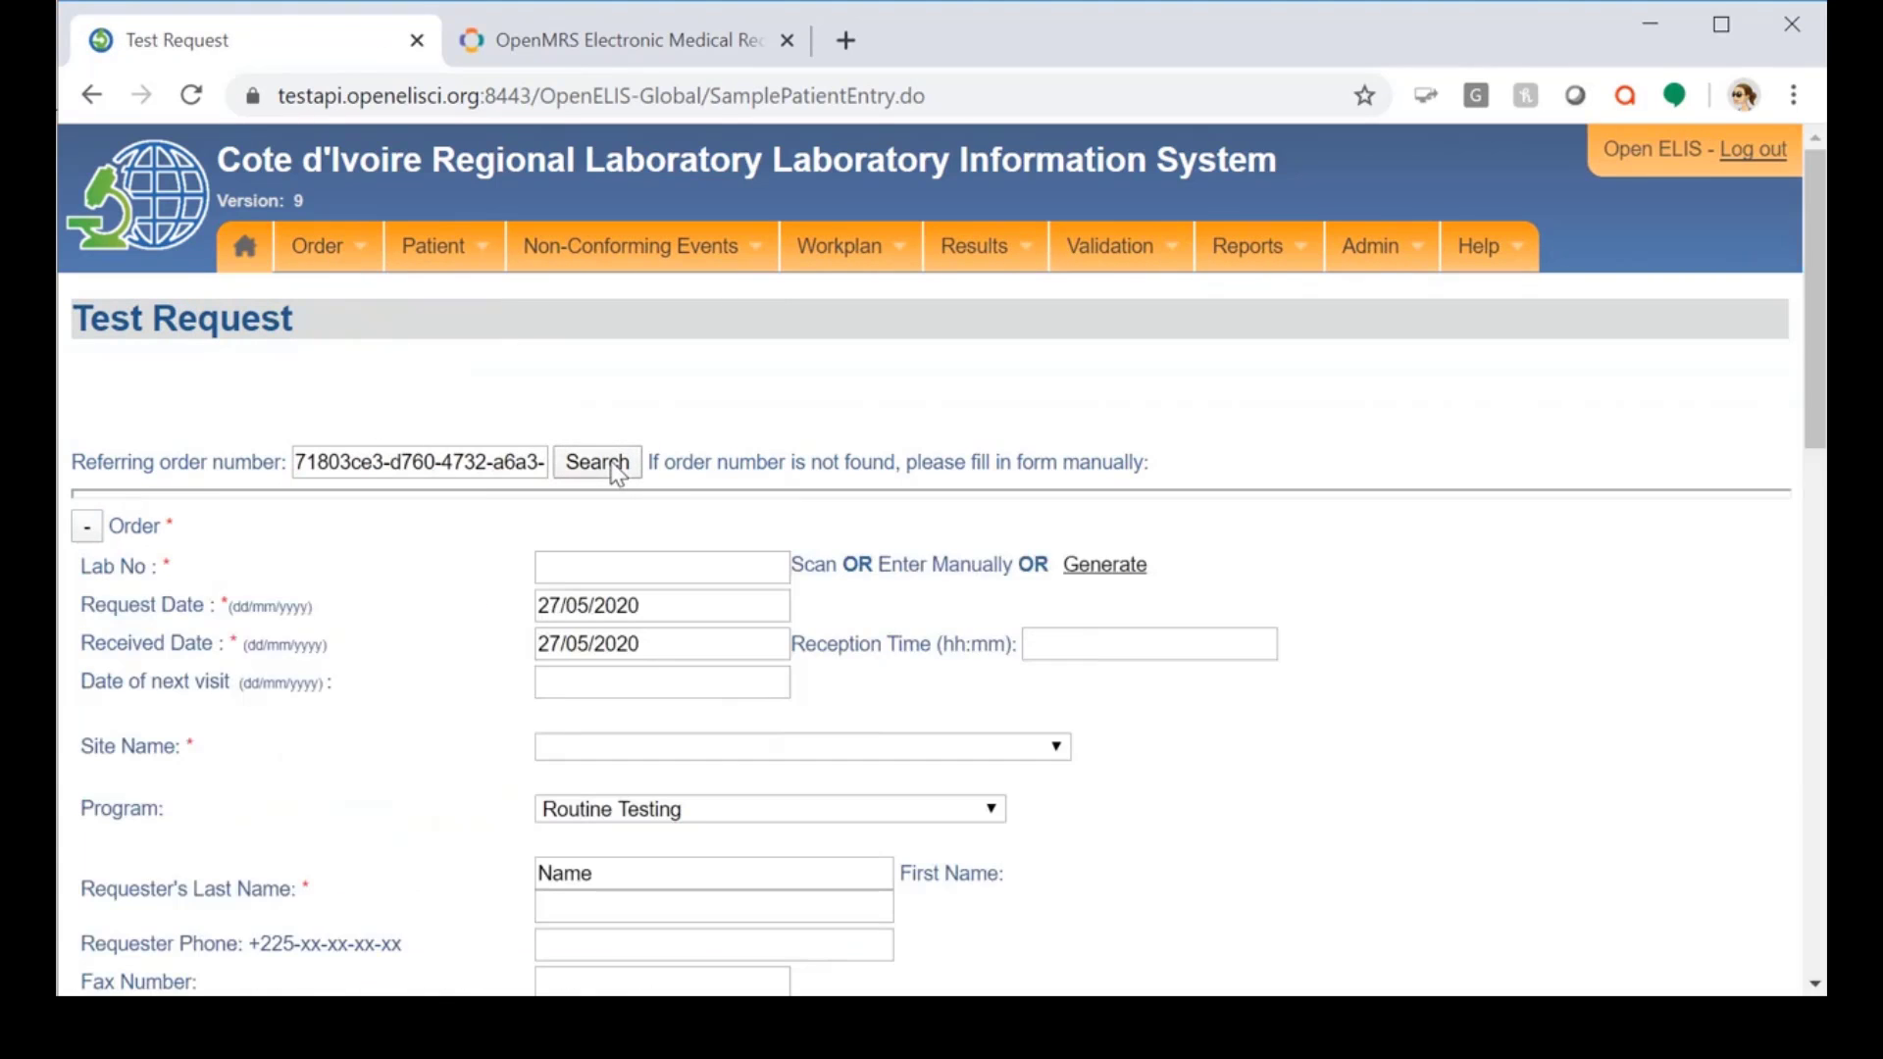
{"action": "left_click", "coordinate": [1106, 566]}
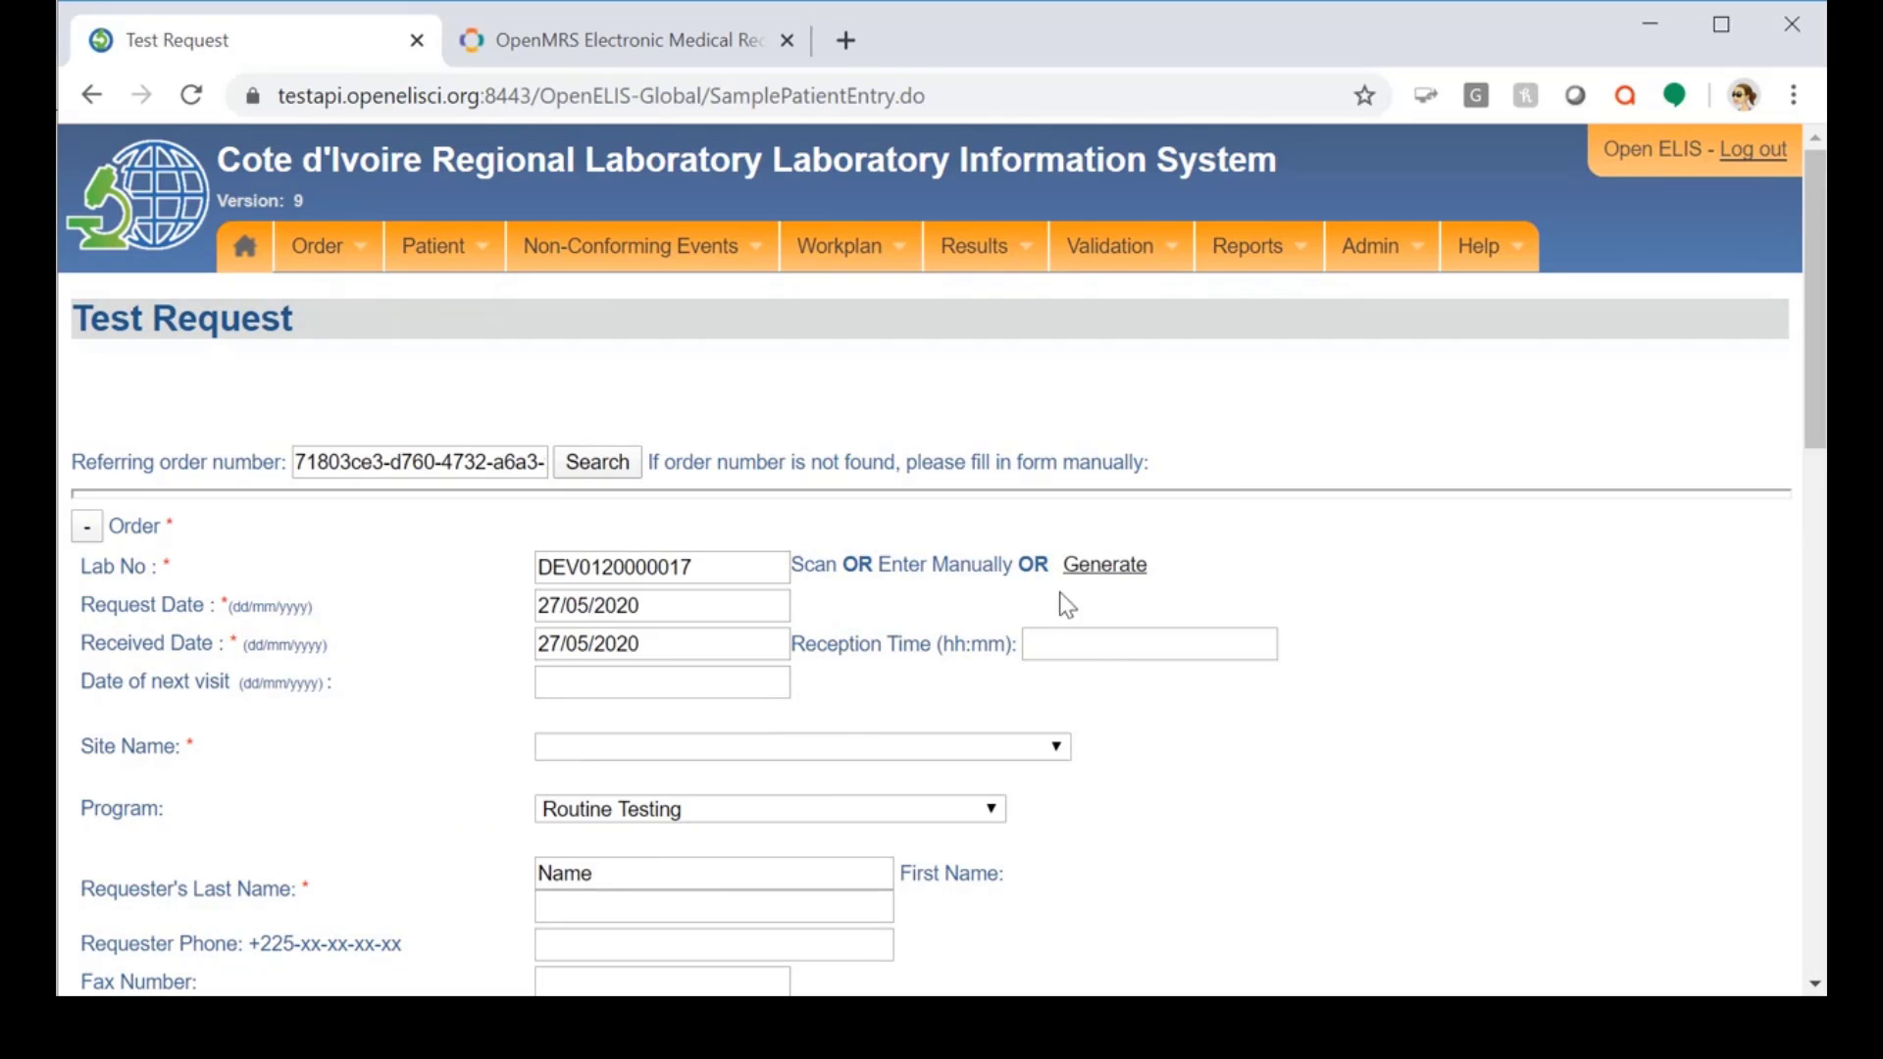
{"action": "left_click", "coordinate": [1046, 746]}
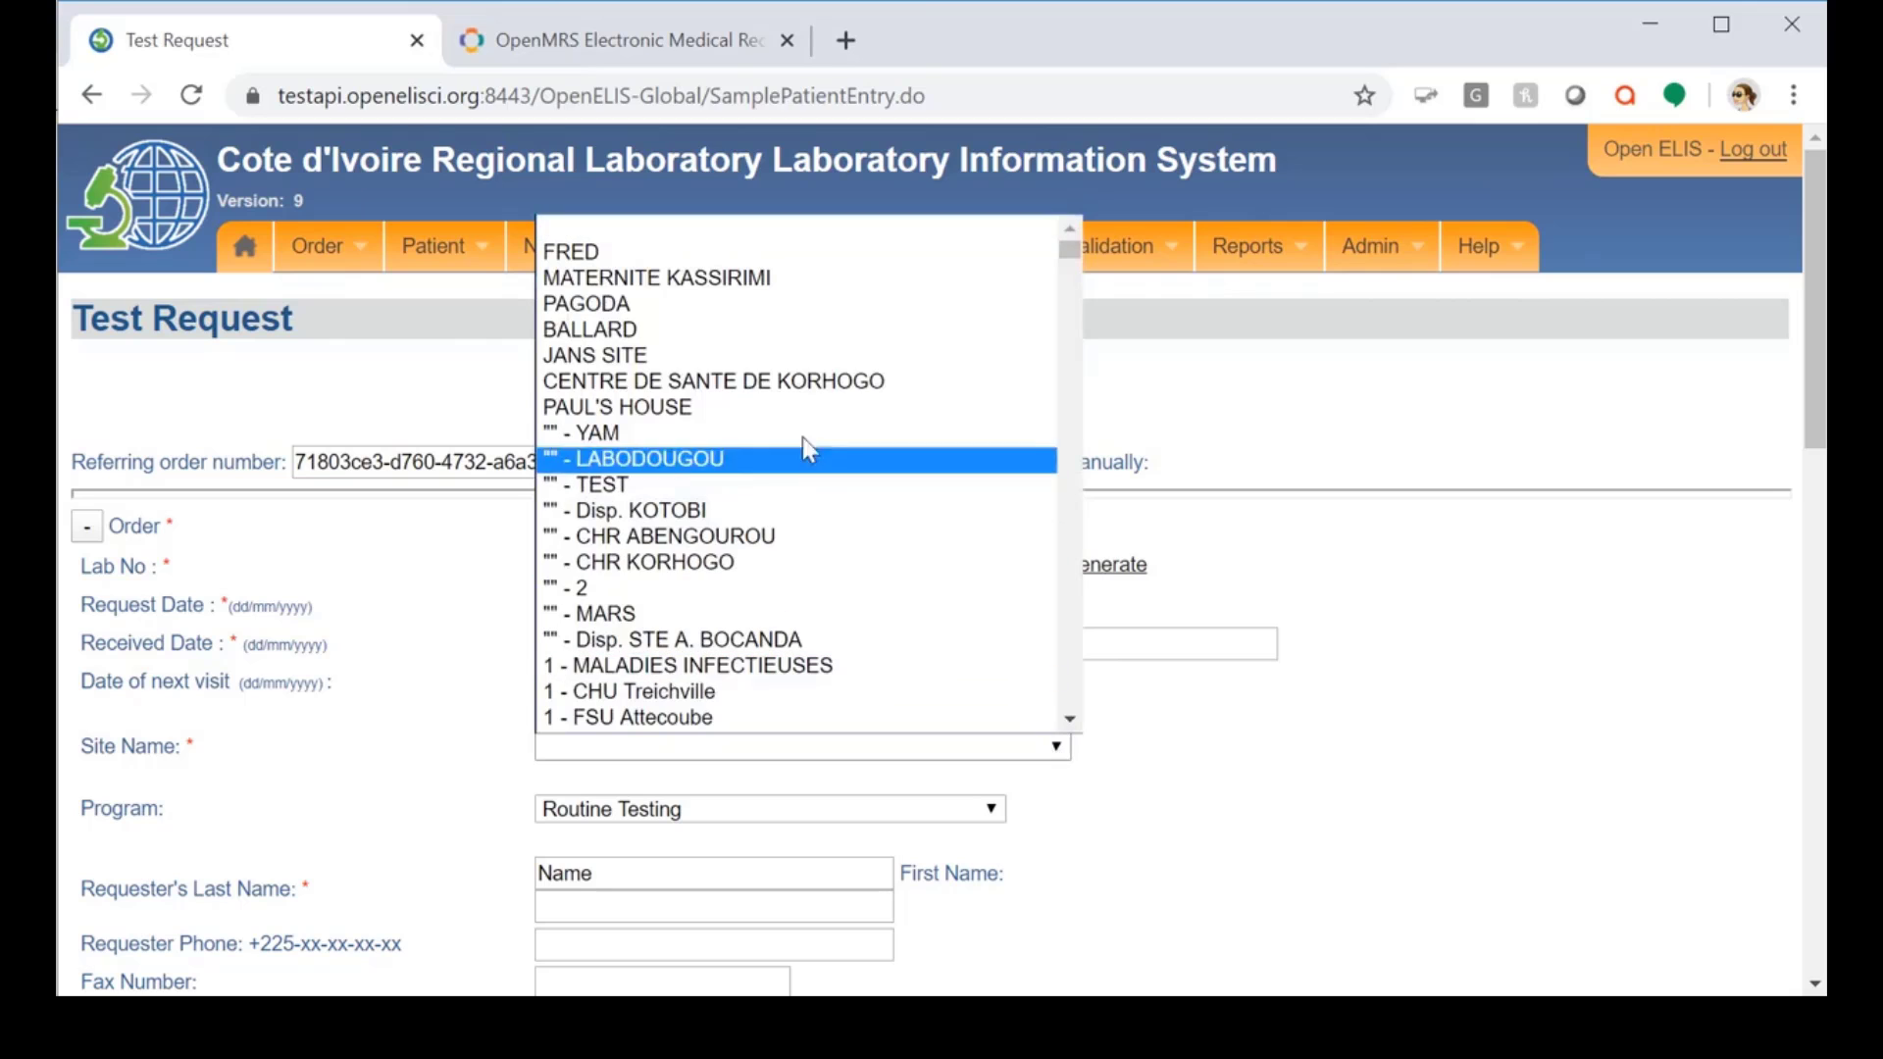
{"action": "left_click", "coordinate": [775, 333]}
{"action": "scroll", "coordinate": [1036, 746], "scroll_direction": "down", "scroll_amount": 1}
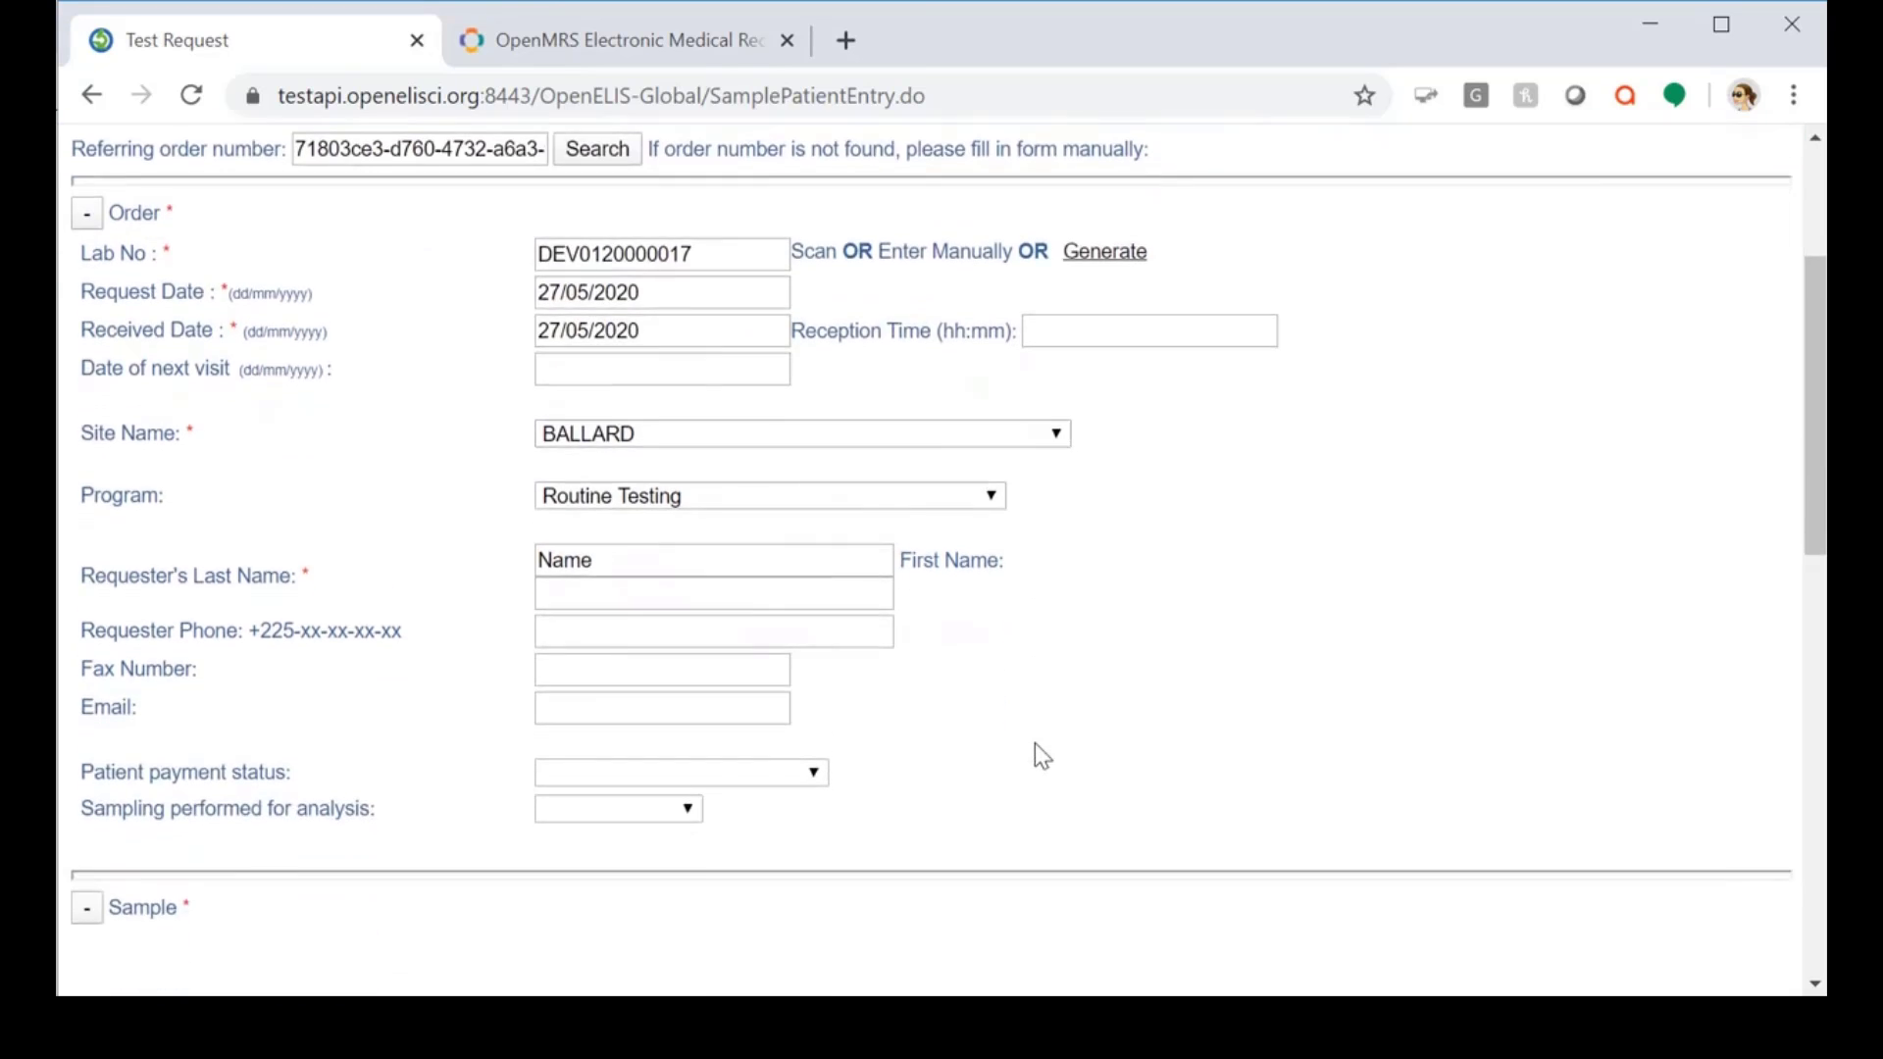
{"action": "scroll", "coordinate": [1035, 753], "scroll_direction": "down", "scroll_amount": 10}
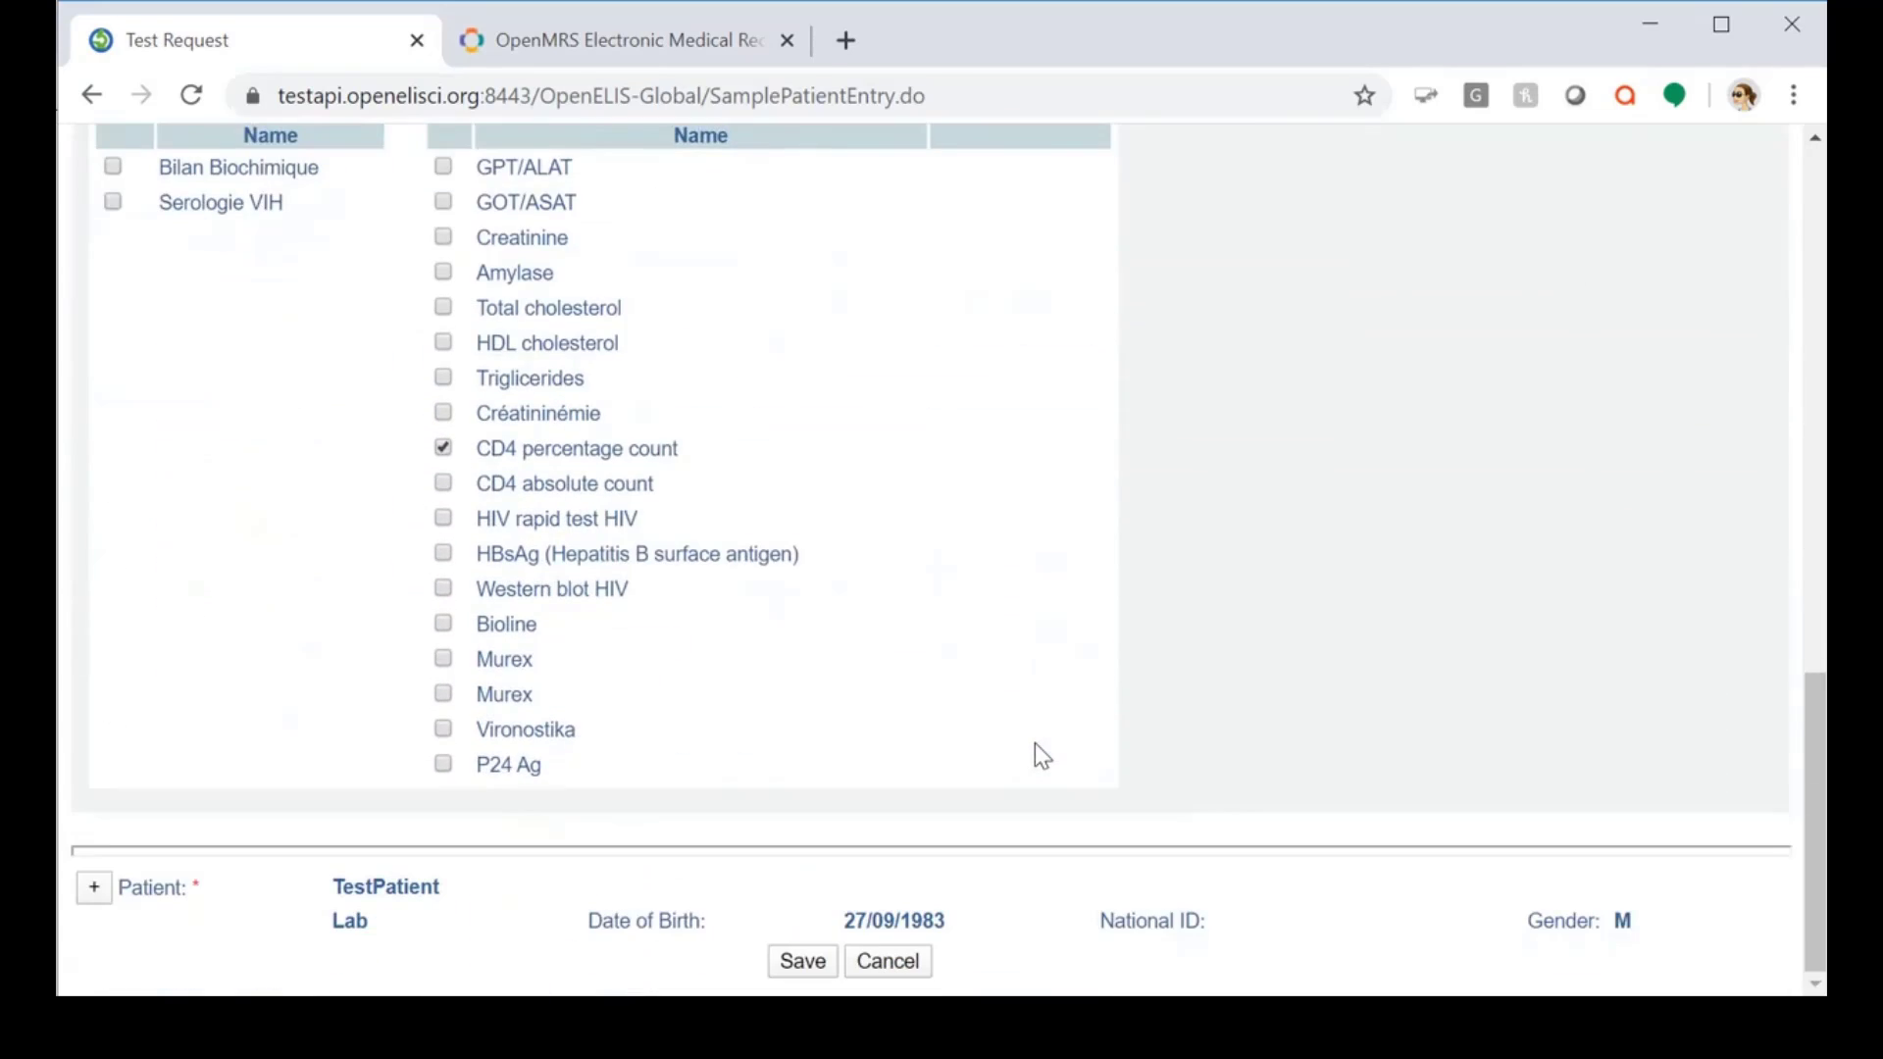
{"action": "left_click", "coordinate": [803, 964]}
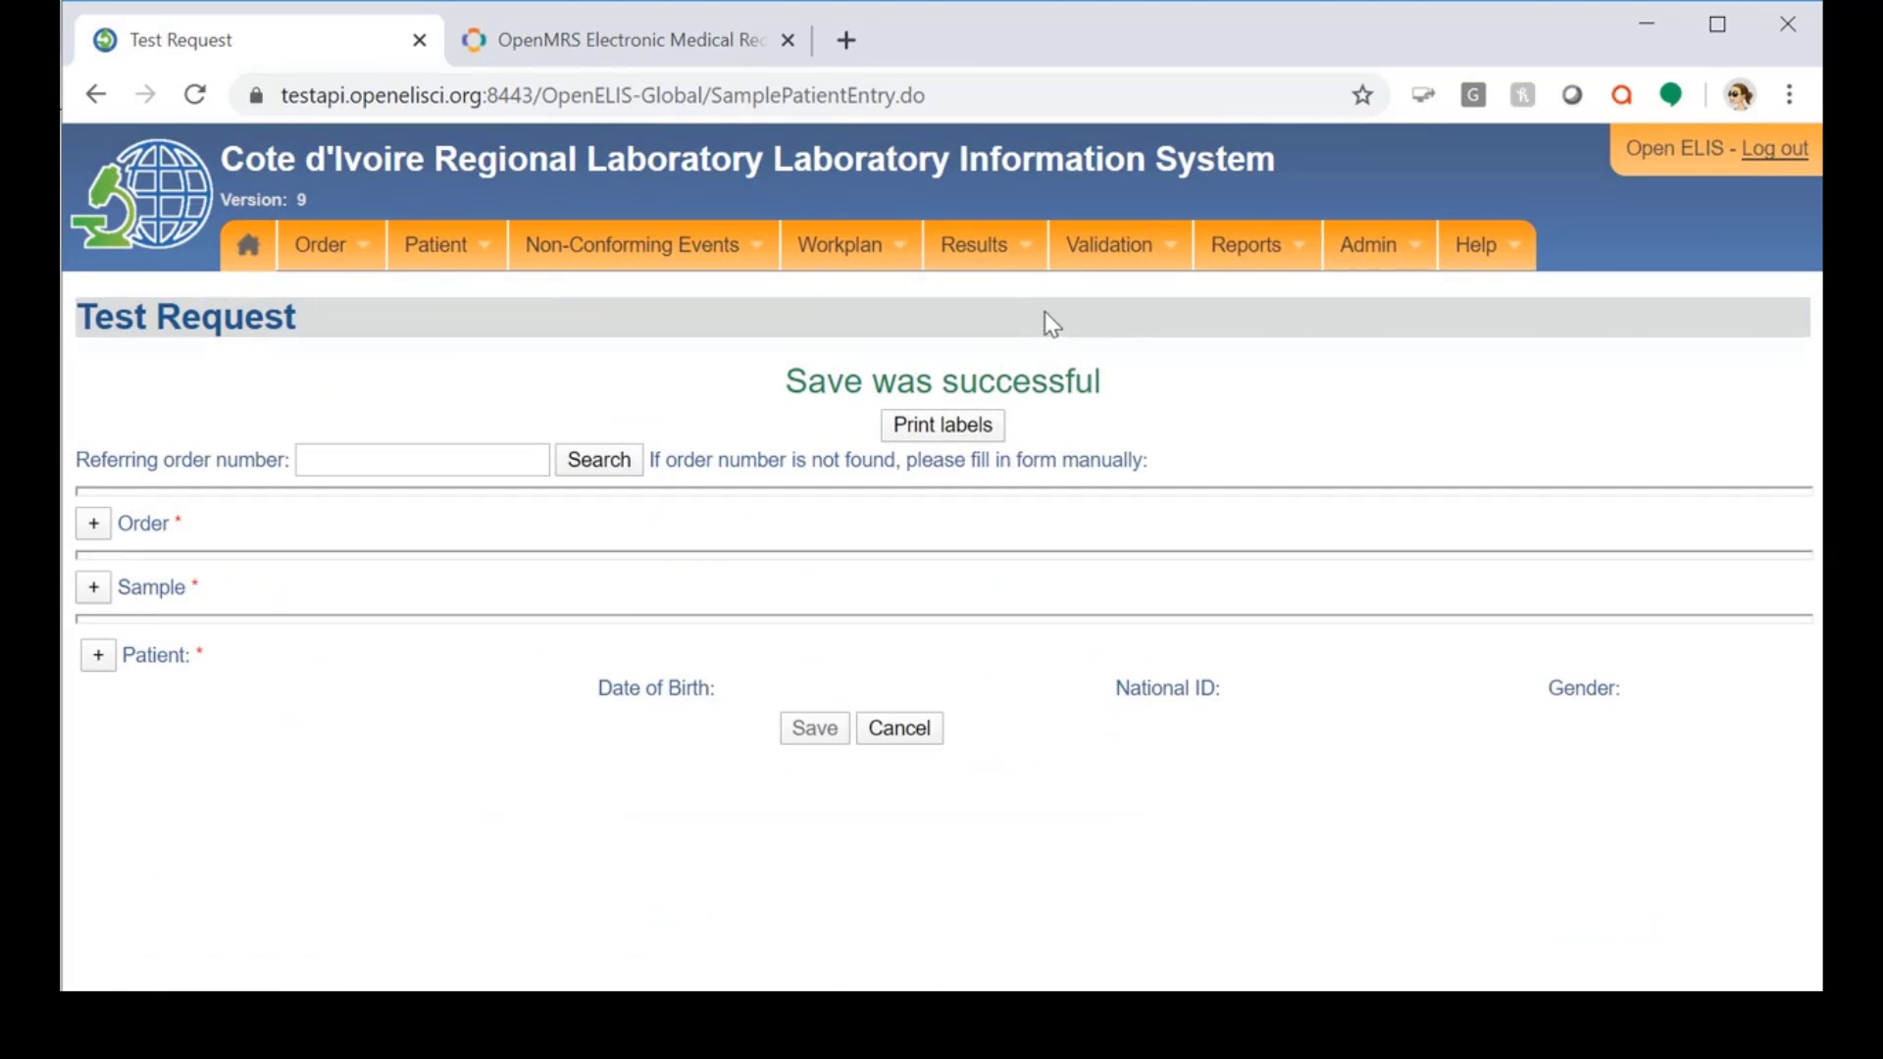
Step: Enter Immunology results of 444 for CD4 absolute count and 49 for CD4 percentage
{"action": "mouse_move", "coordinate": [1030, 245]}
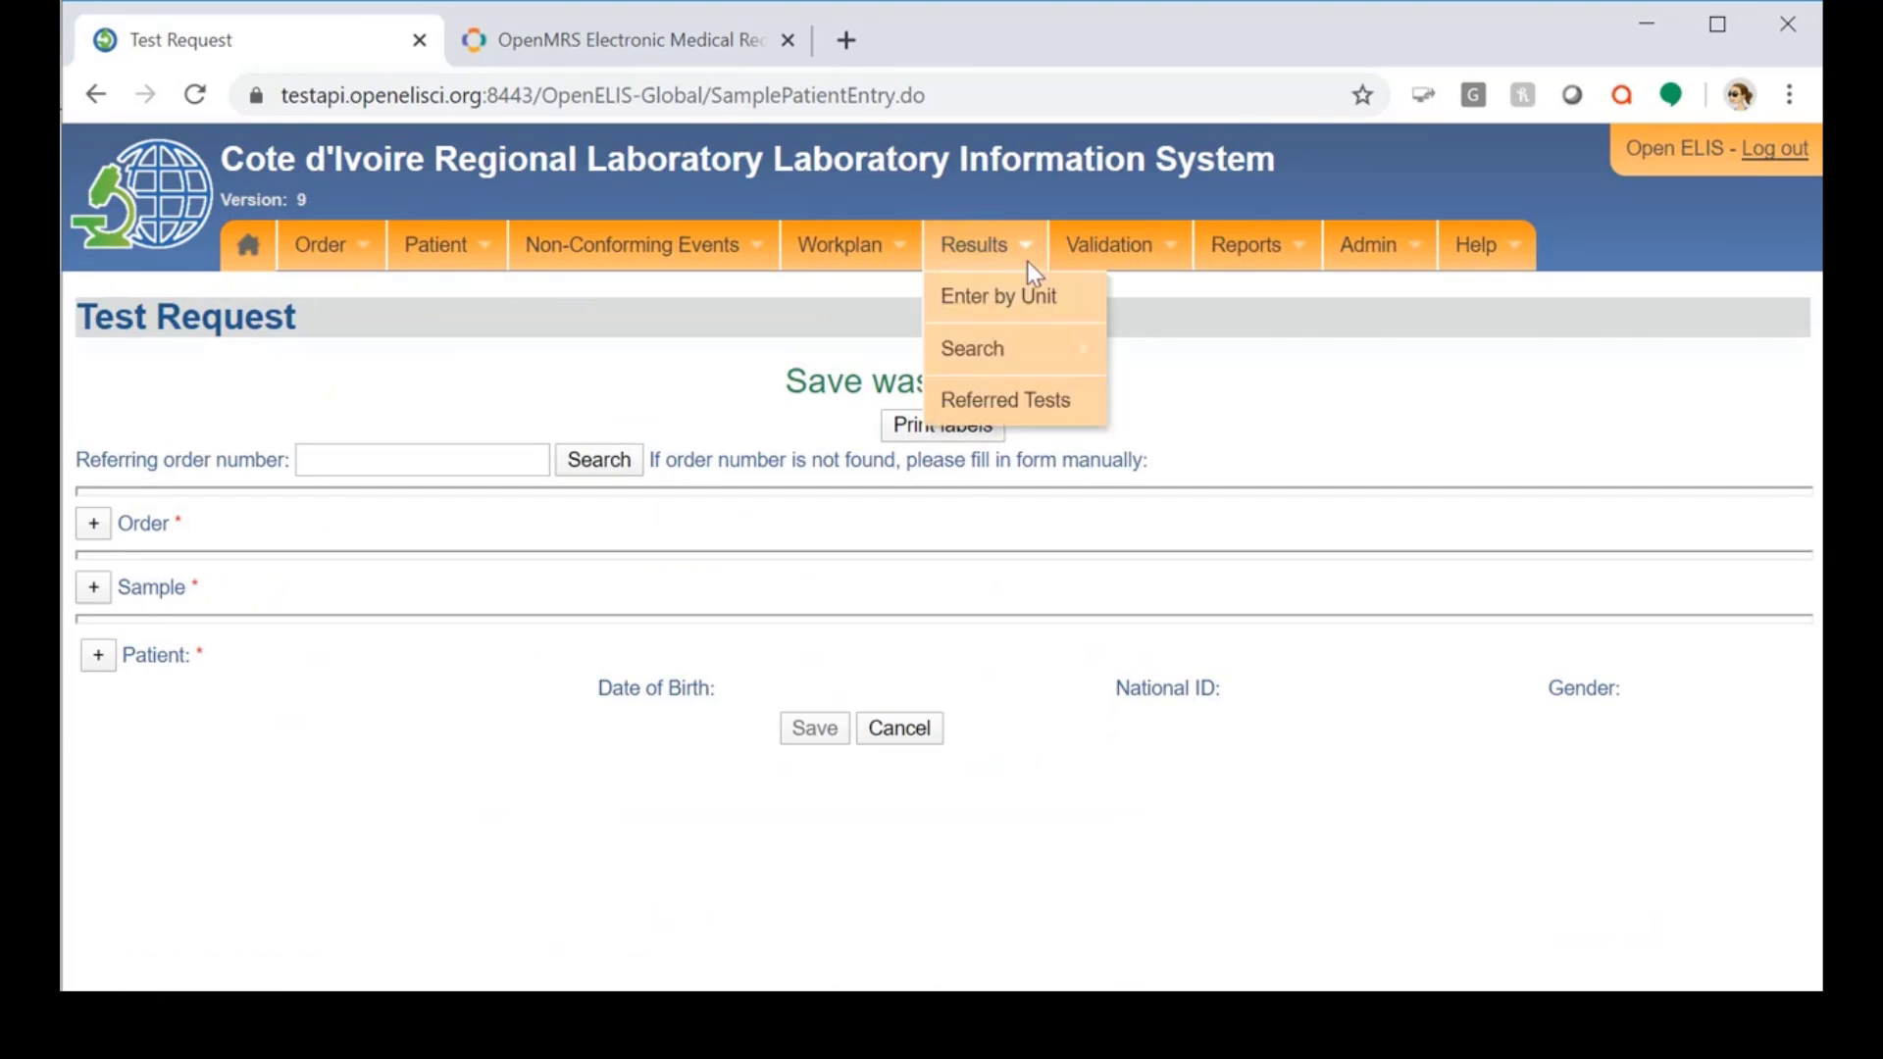
{"action": "left_click", "coordinate": [1023, 310]}
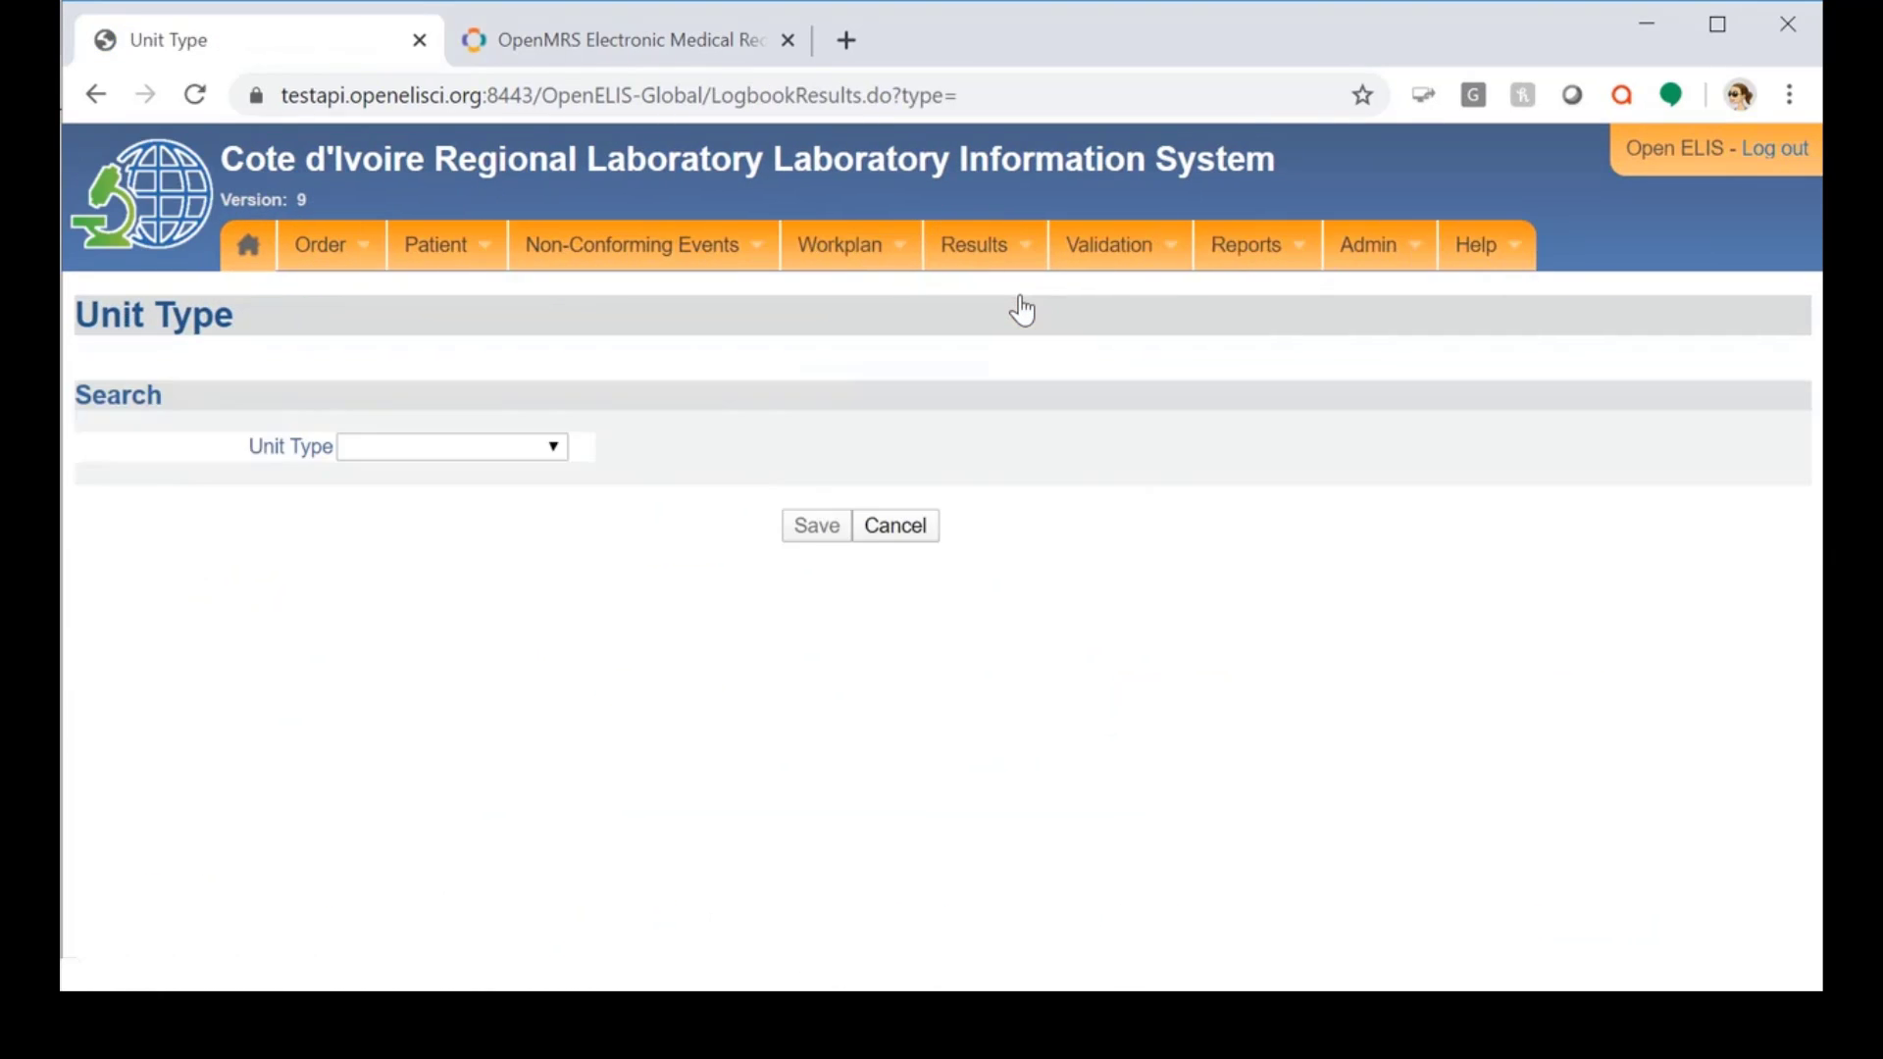
{"action": "left_click", "coordinate": [557, 450]}
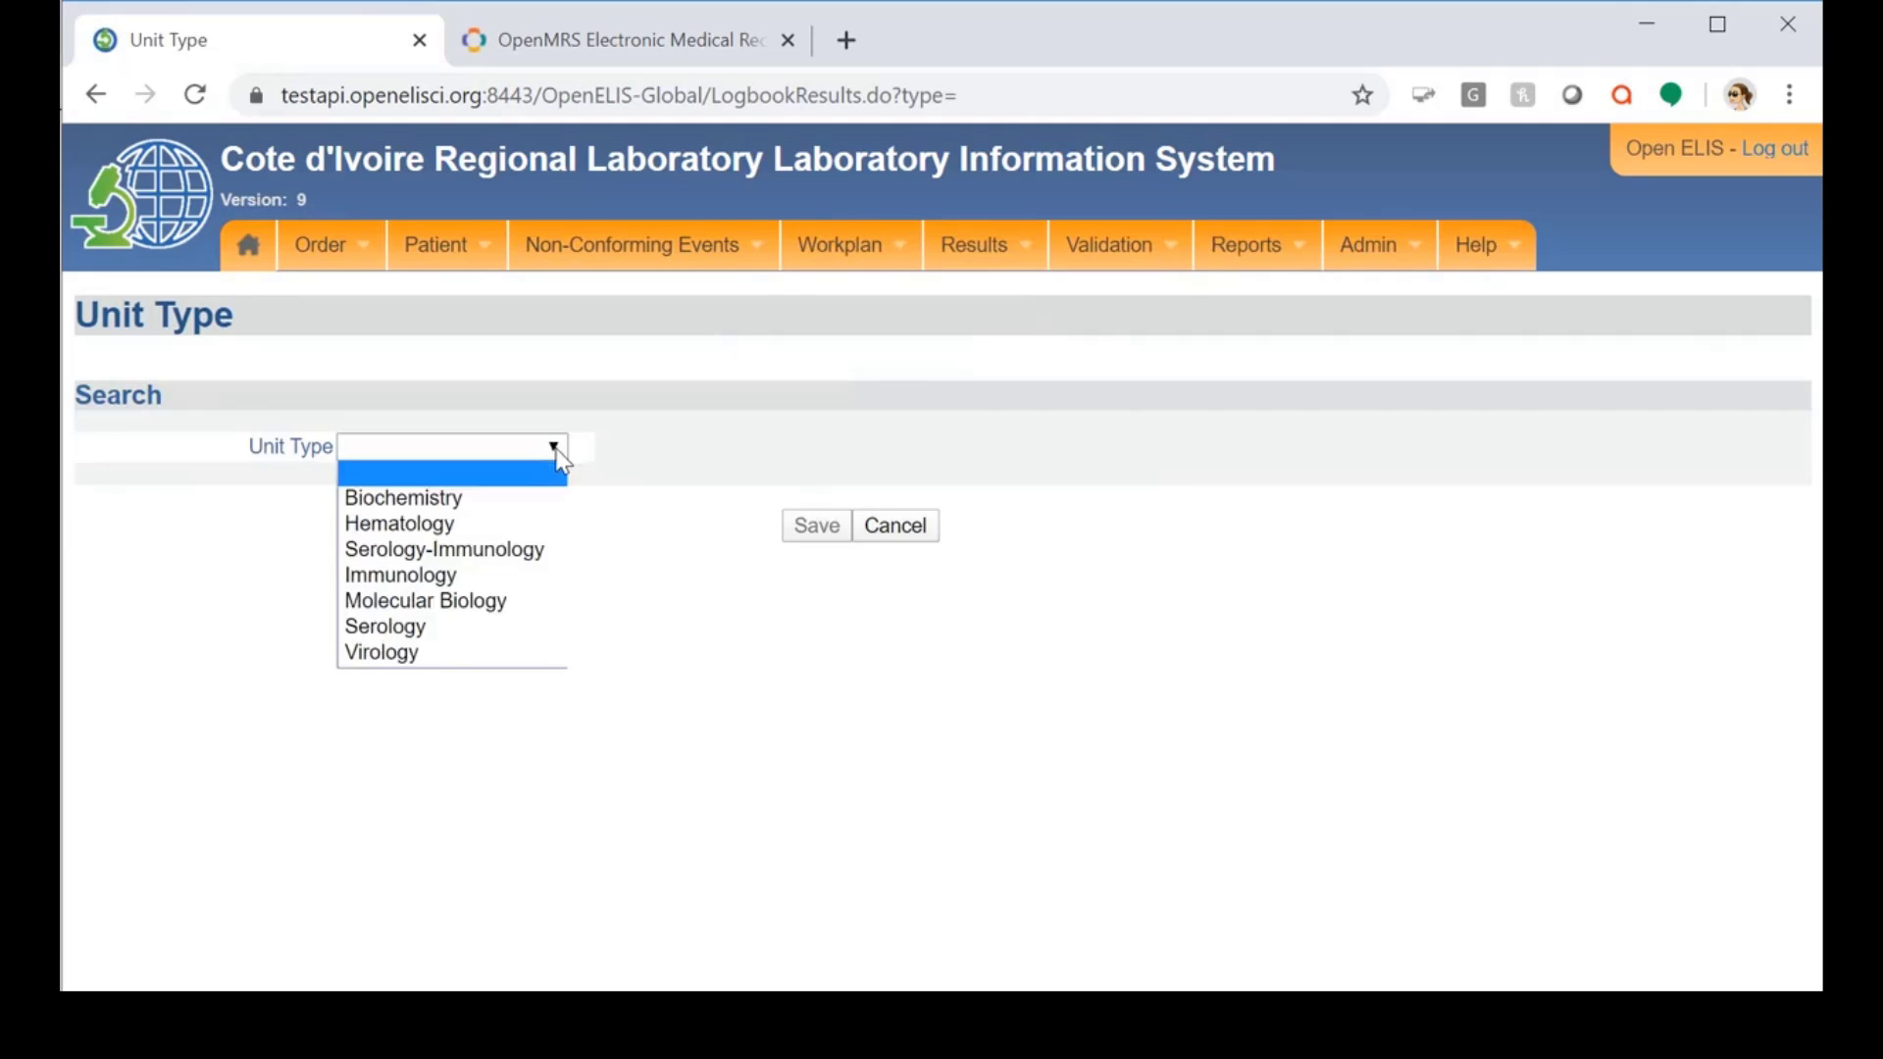
{"action": "left_click", "coordinate": [454, 579]}
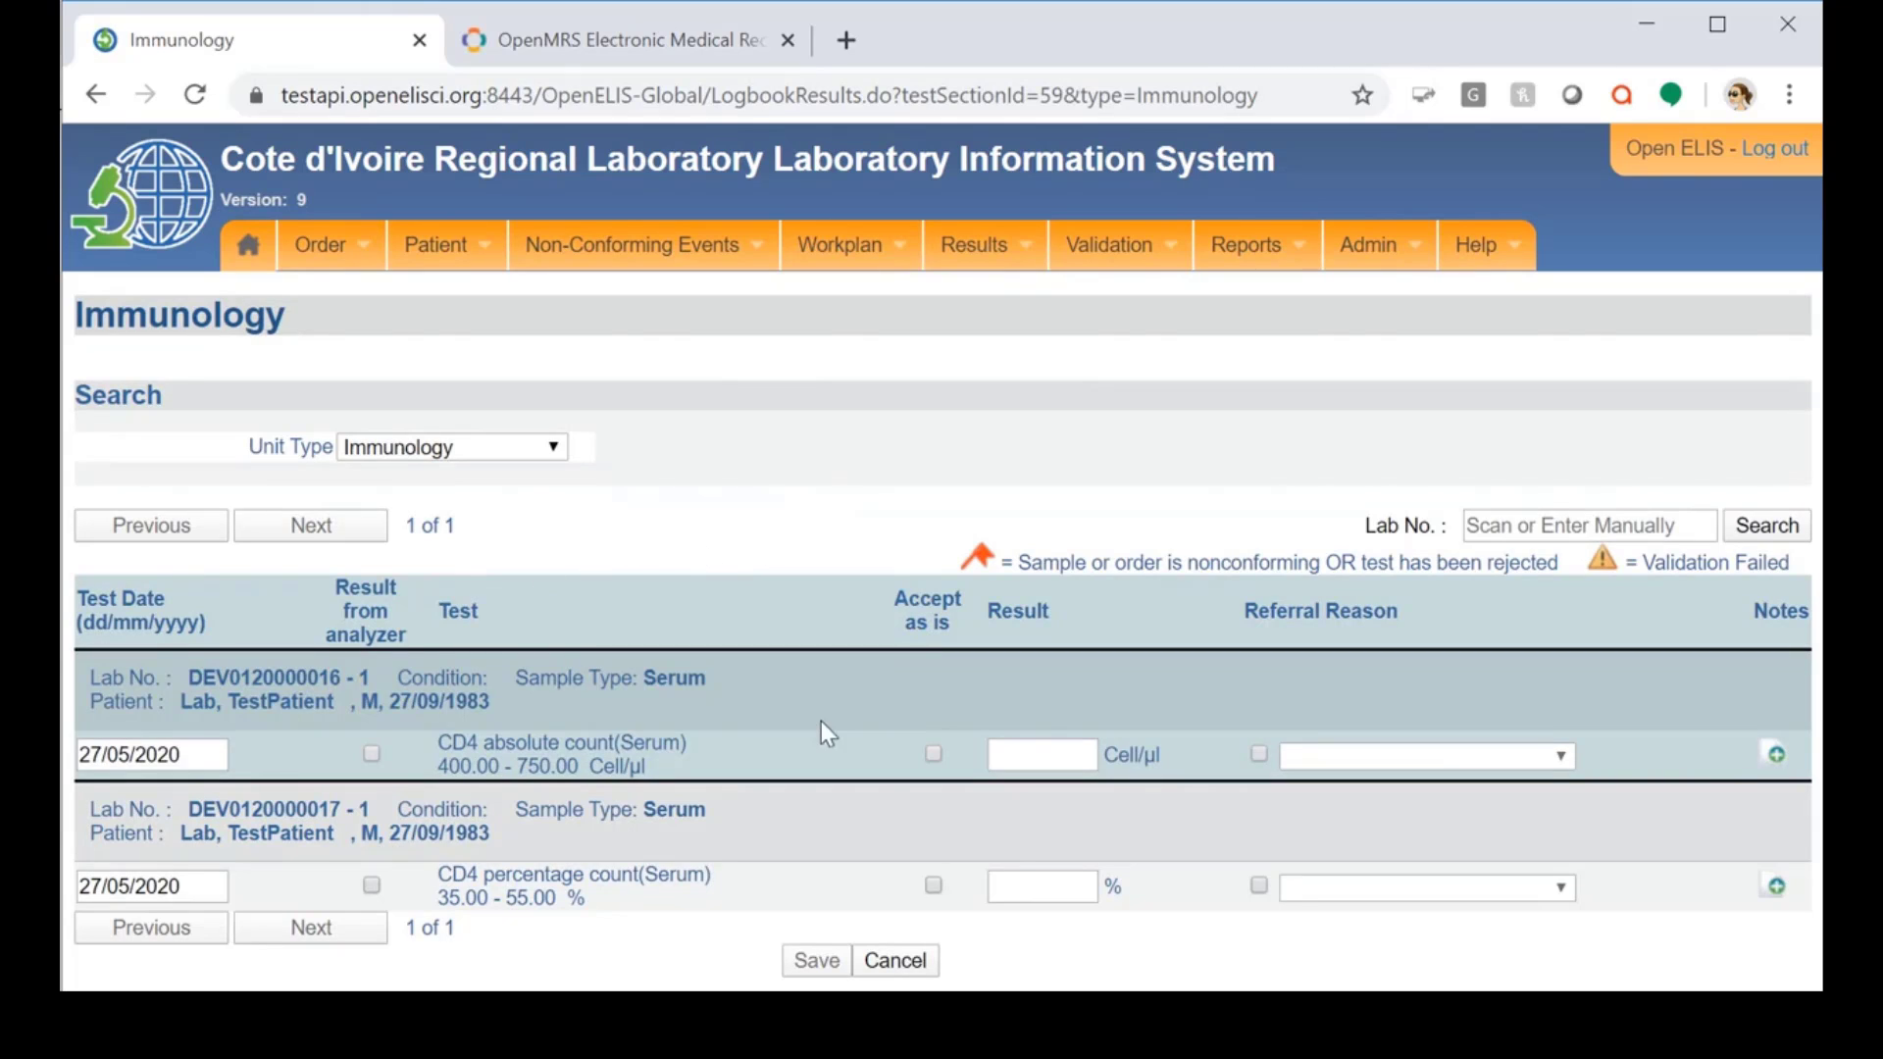
{"action": "left_click", "coordinate": [1052, 755]}
{"action": "type", "text": "444"}
{"action": "left_click", "coordinate": [1027, 890]}
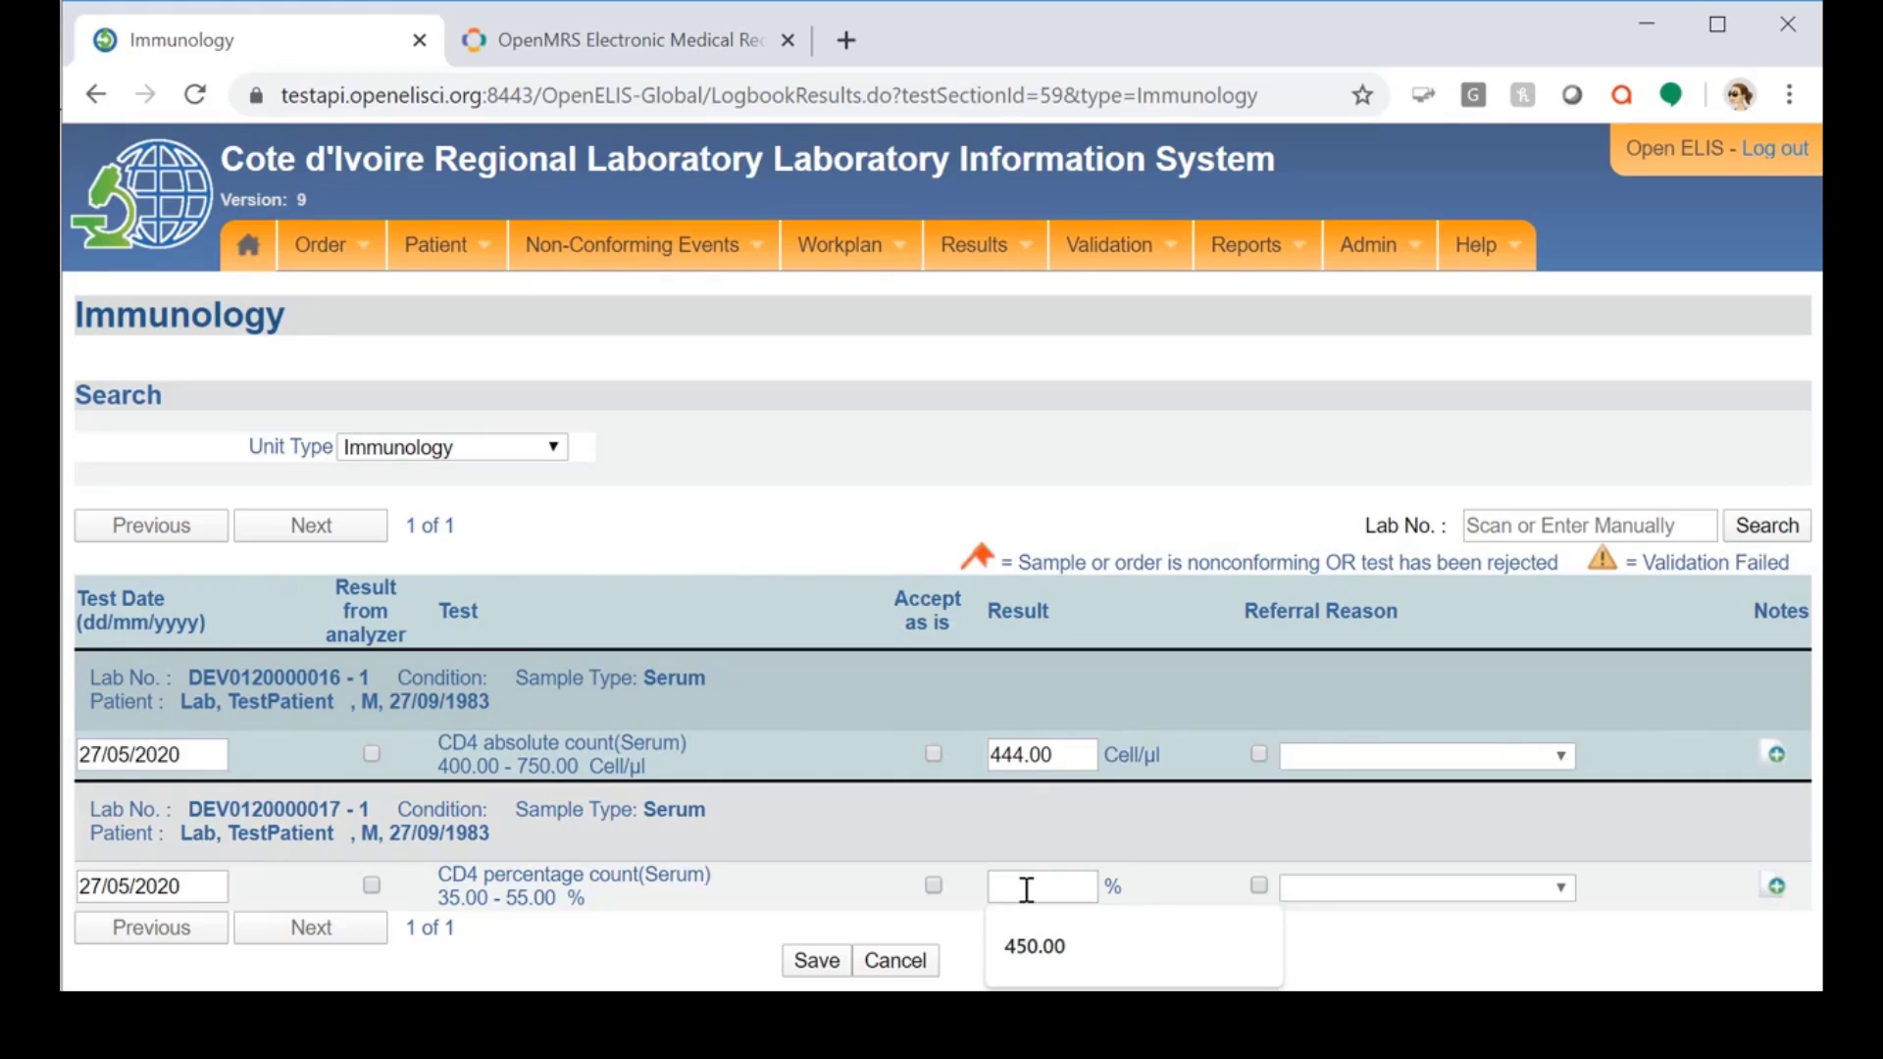
{"action": "type", "text": "49"}
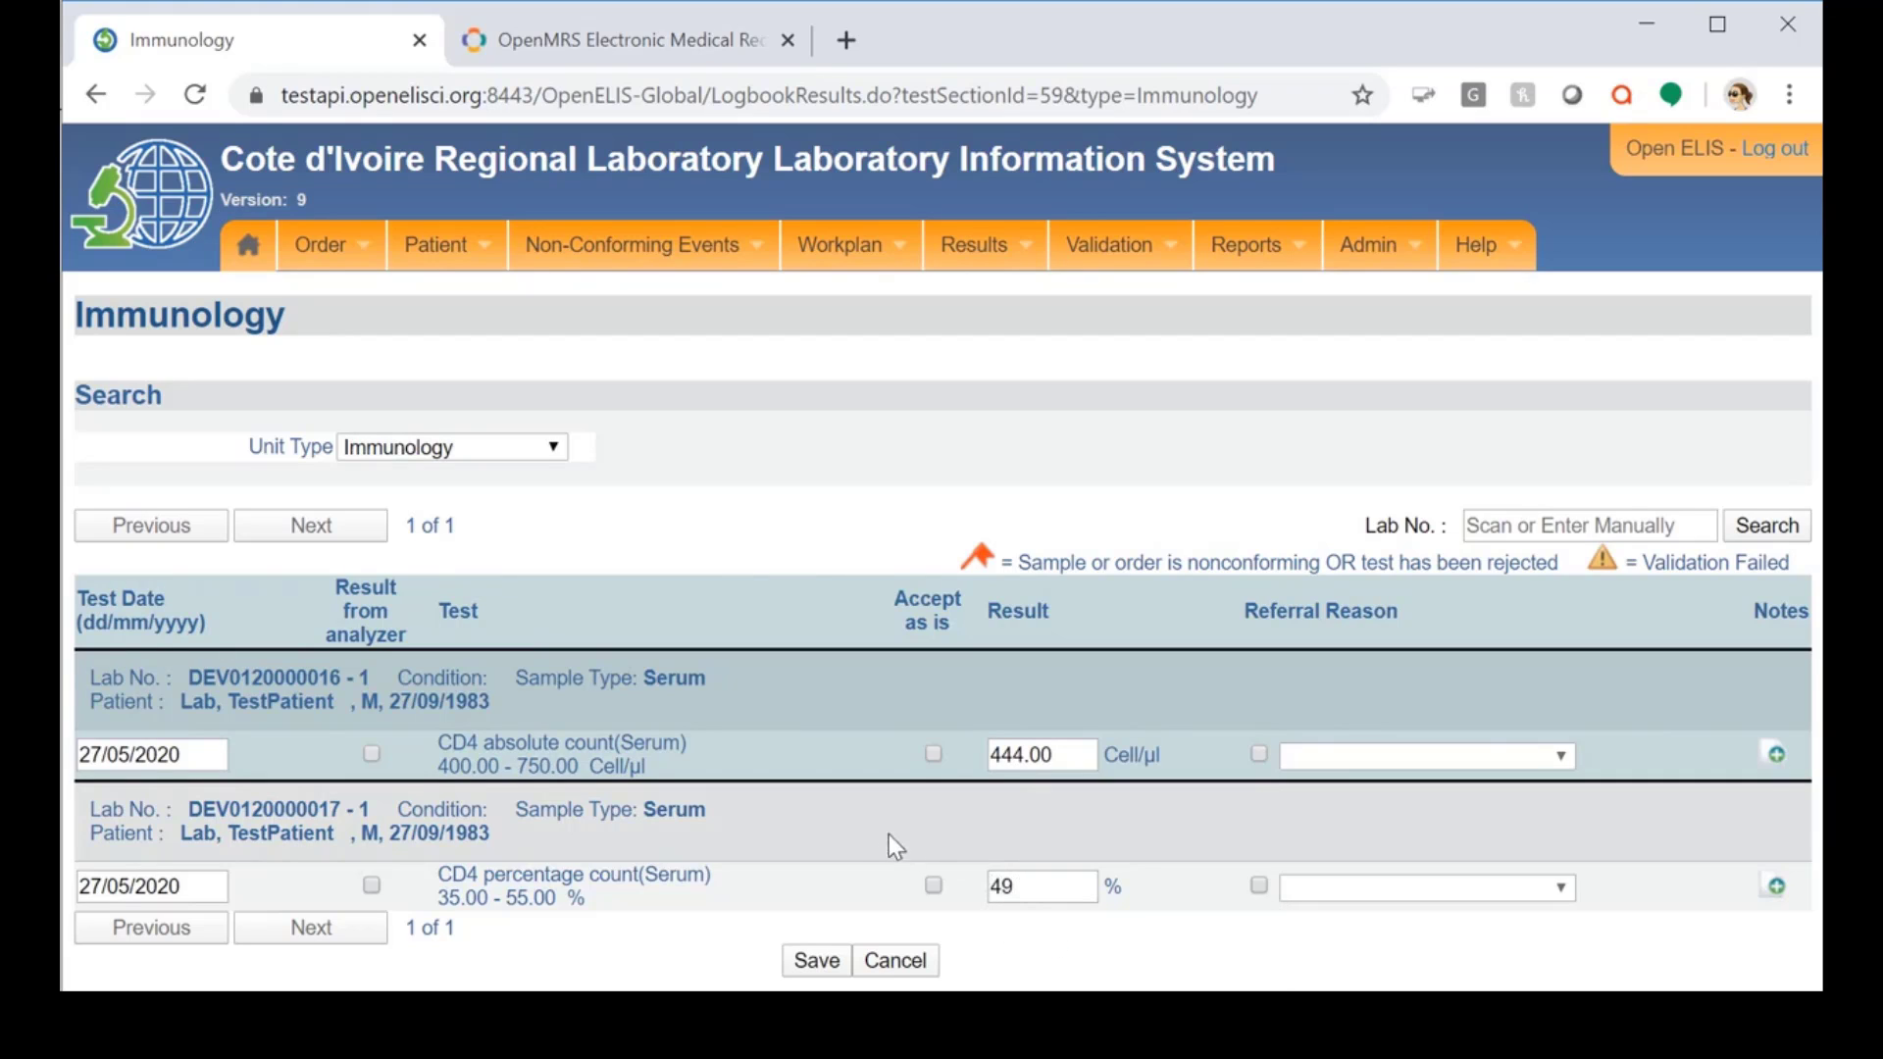
Step: Accept both CD4 results as is, acknowledging the warning, and save them
{"action": "left_click", "coordinate": [933, 754]}
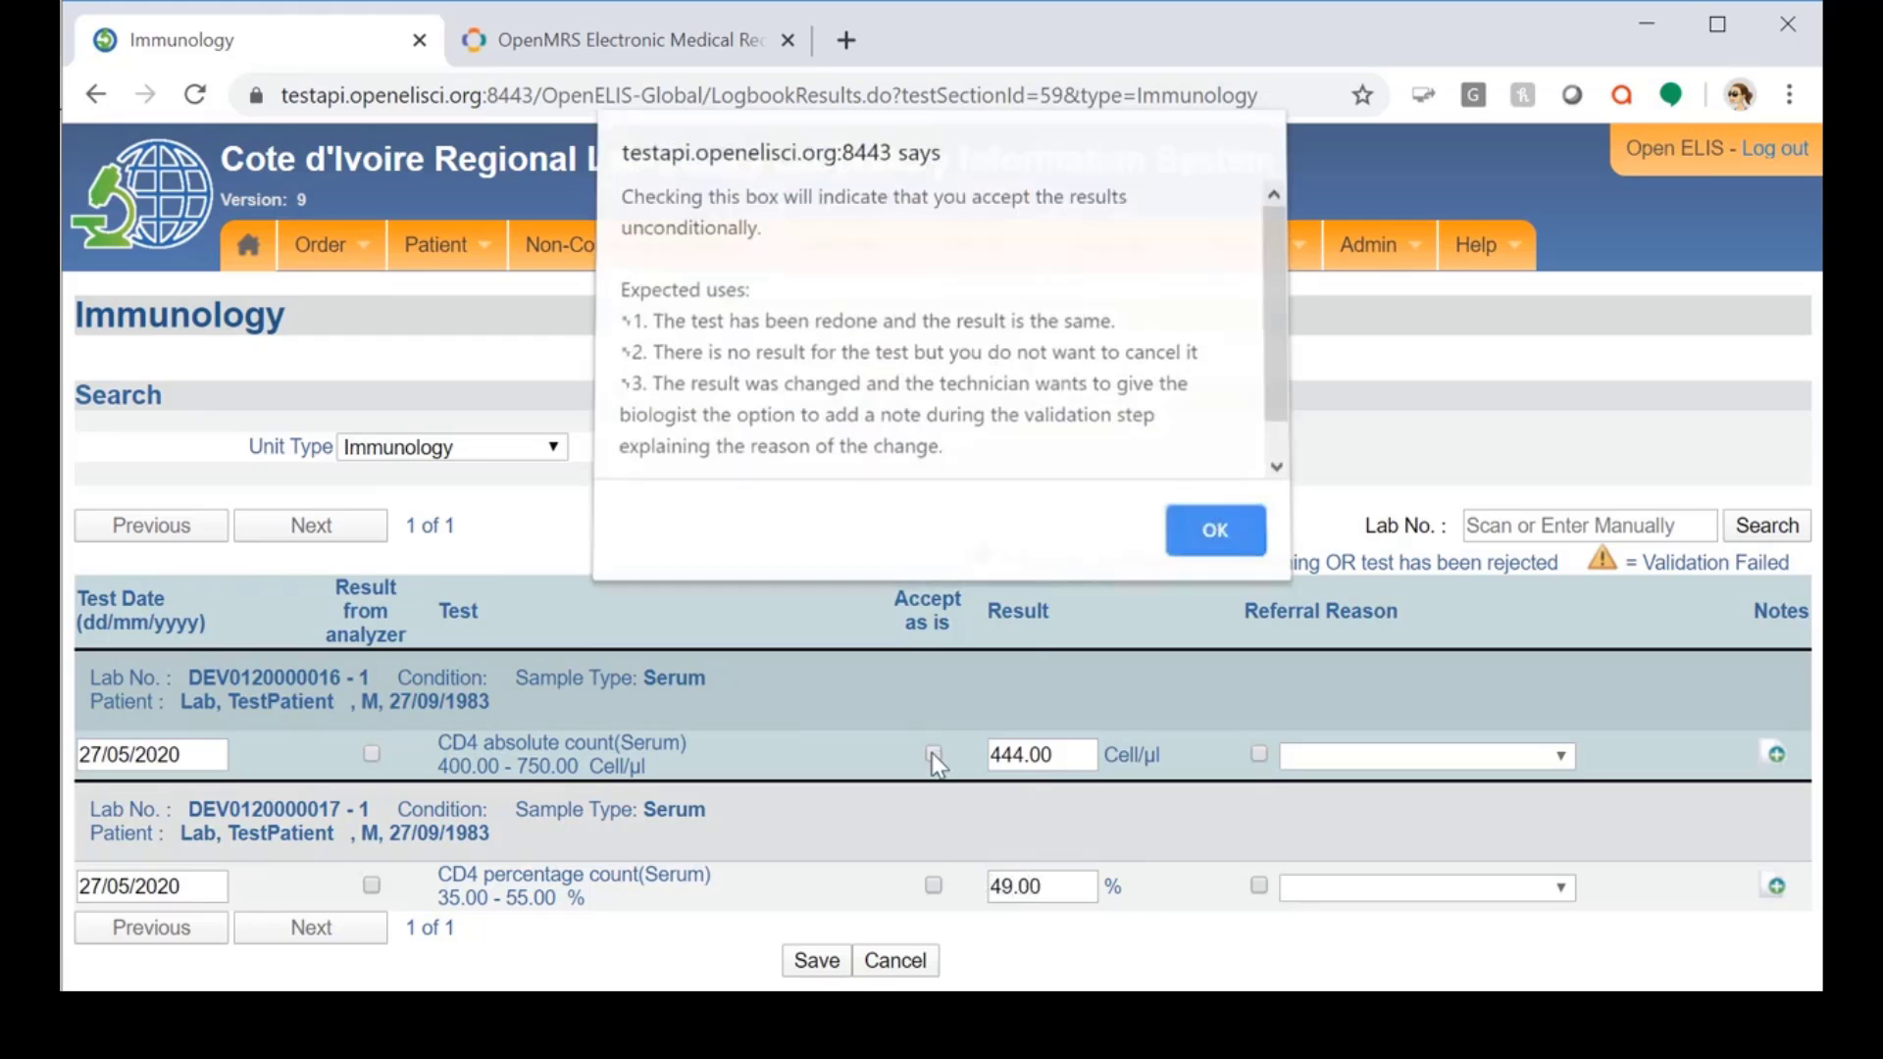
{"action": "left_click", "coordinate": [1212, 537]}
{"action": "scroll", "coordinate": [824, 770], "scroll_direction": "down", "scroll_amount": 1}
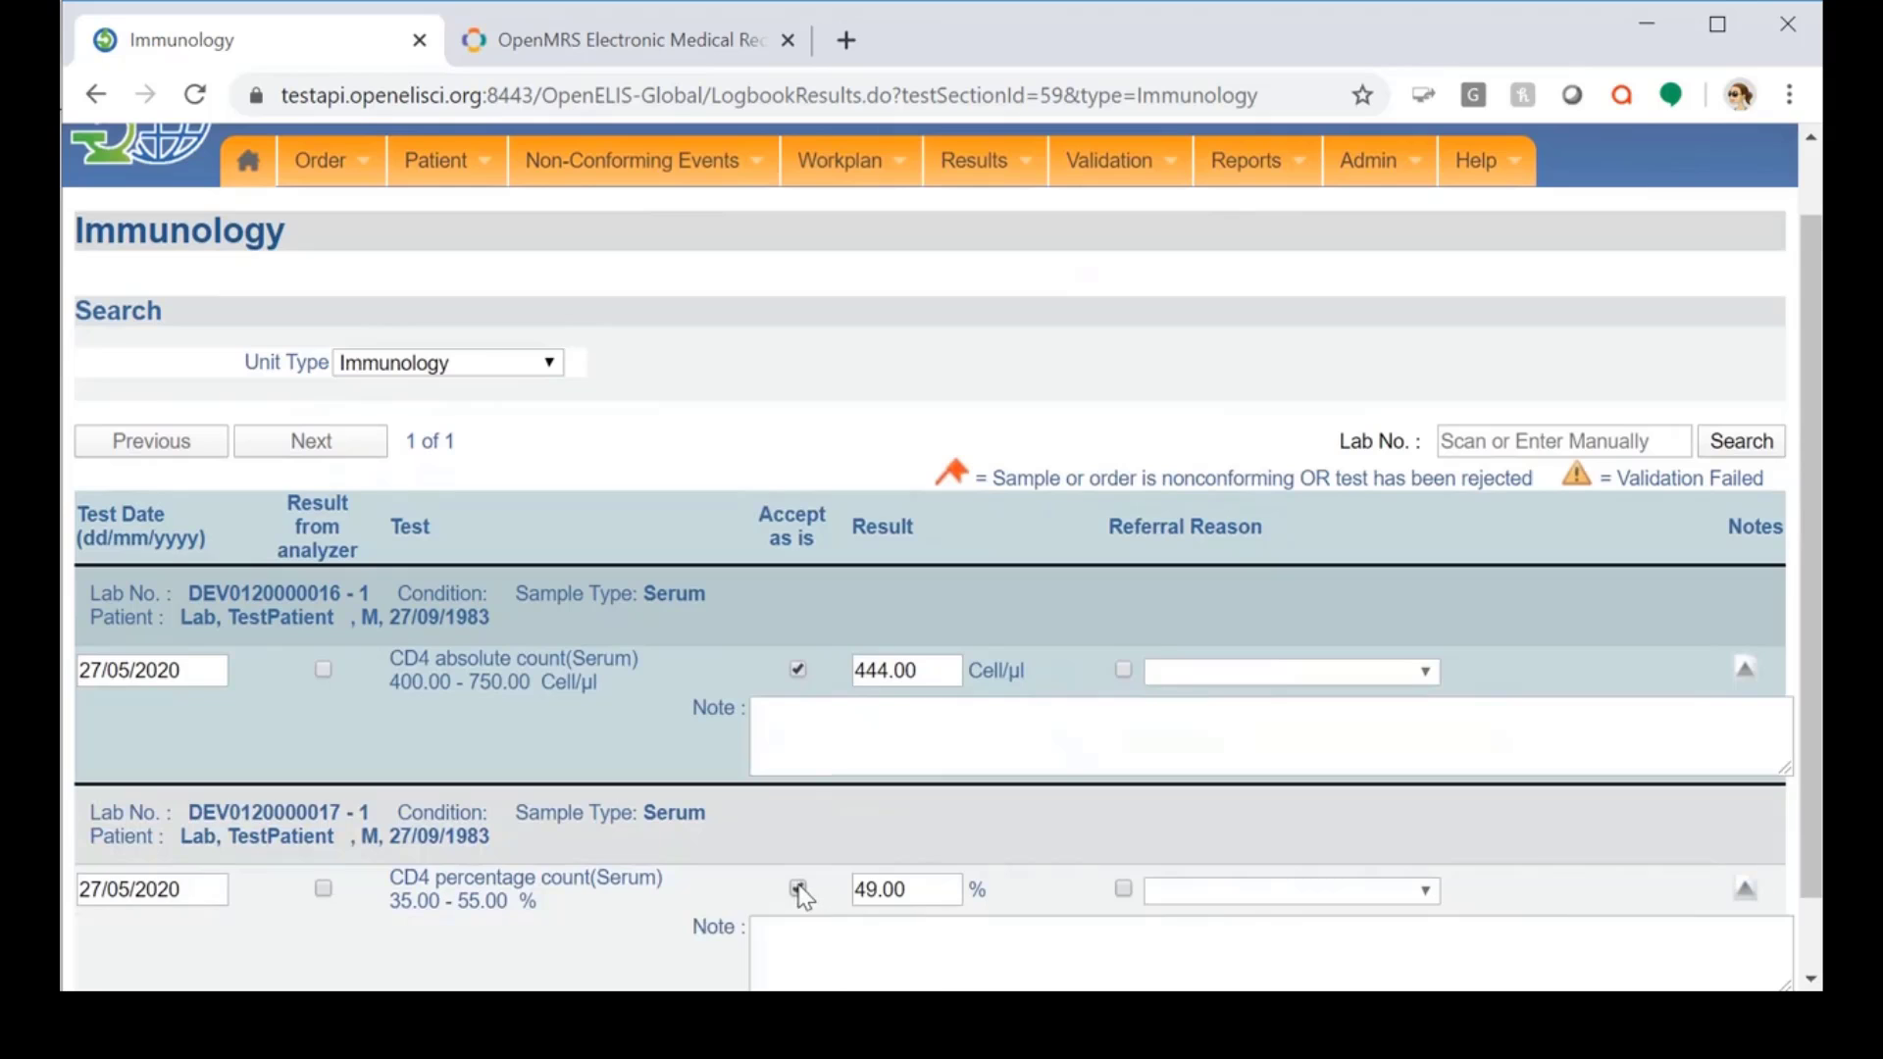
{"action": "left_click", "coordinate": [800, 888]}
{"action": "scroll", "coordinate": [904, 802], "scroll_direction": "down", "scroll_amount": 1}
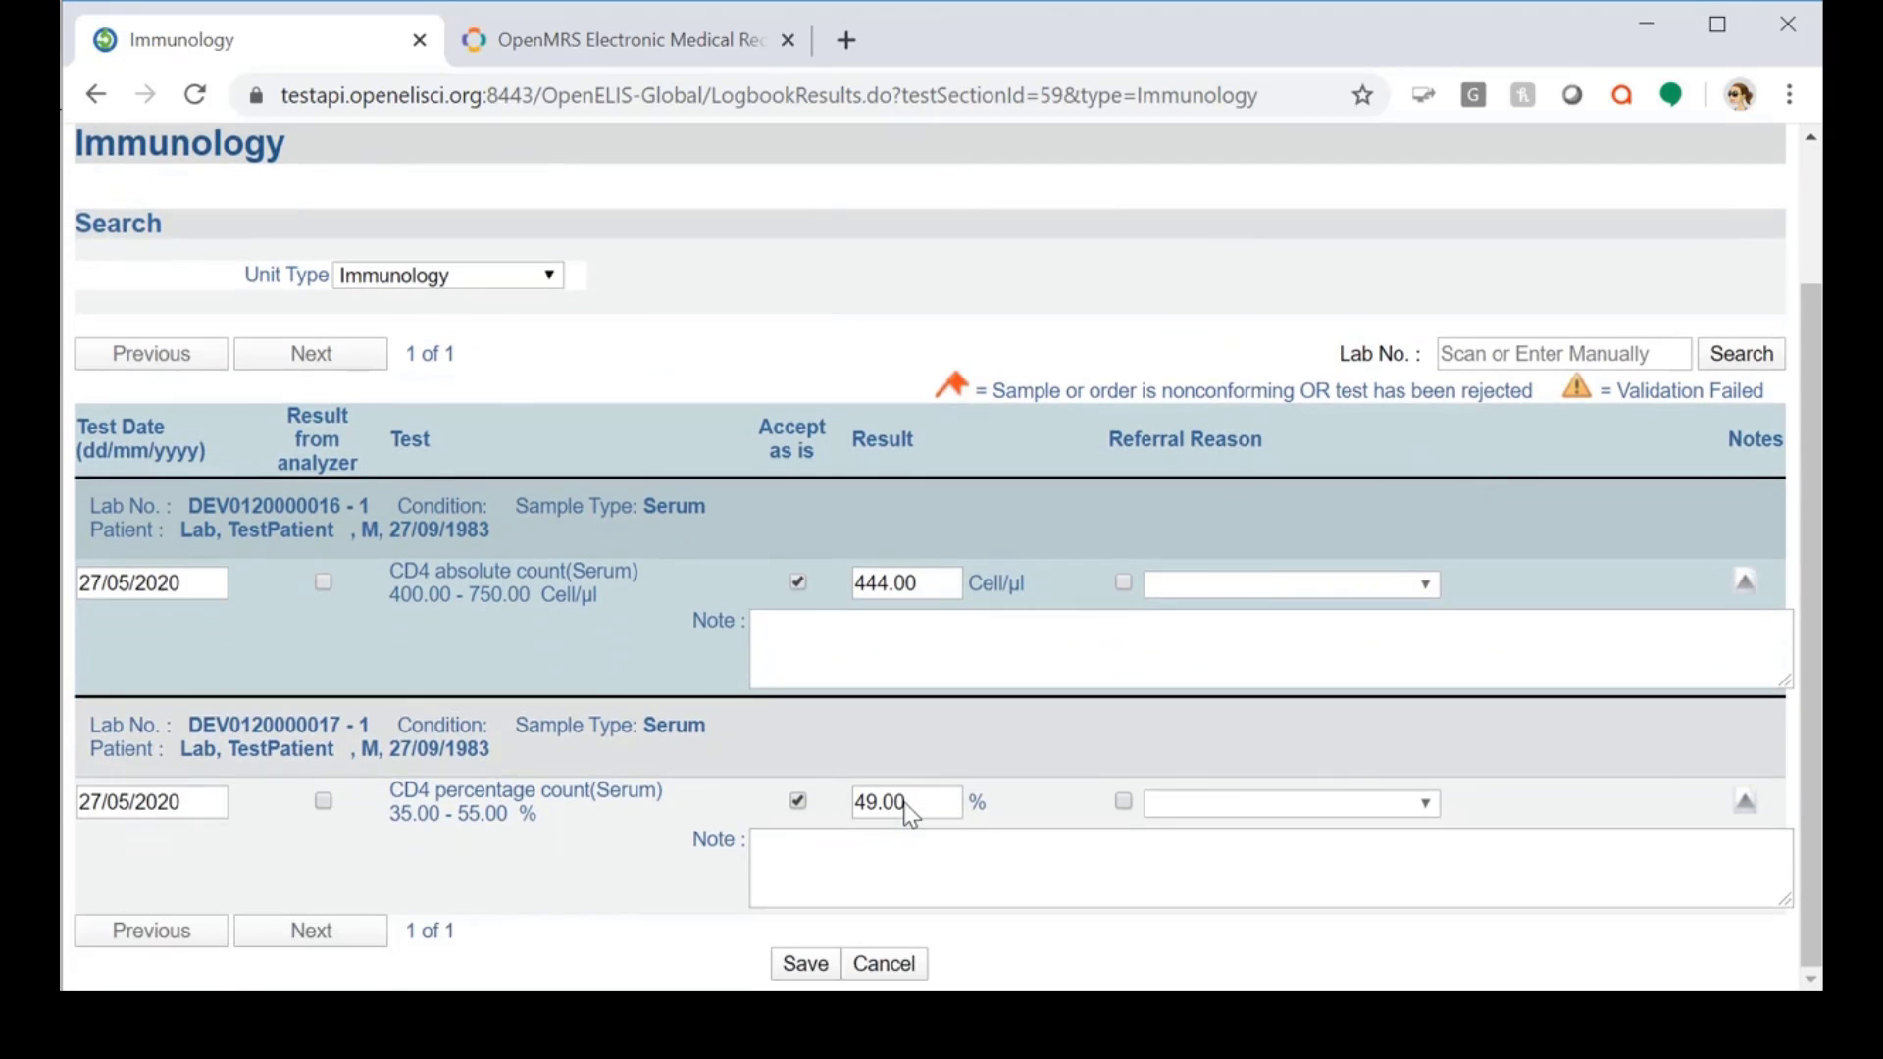
{"action": "left_click", "coordinate": [805, 964]}
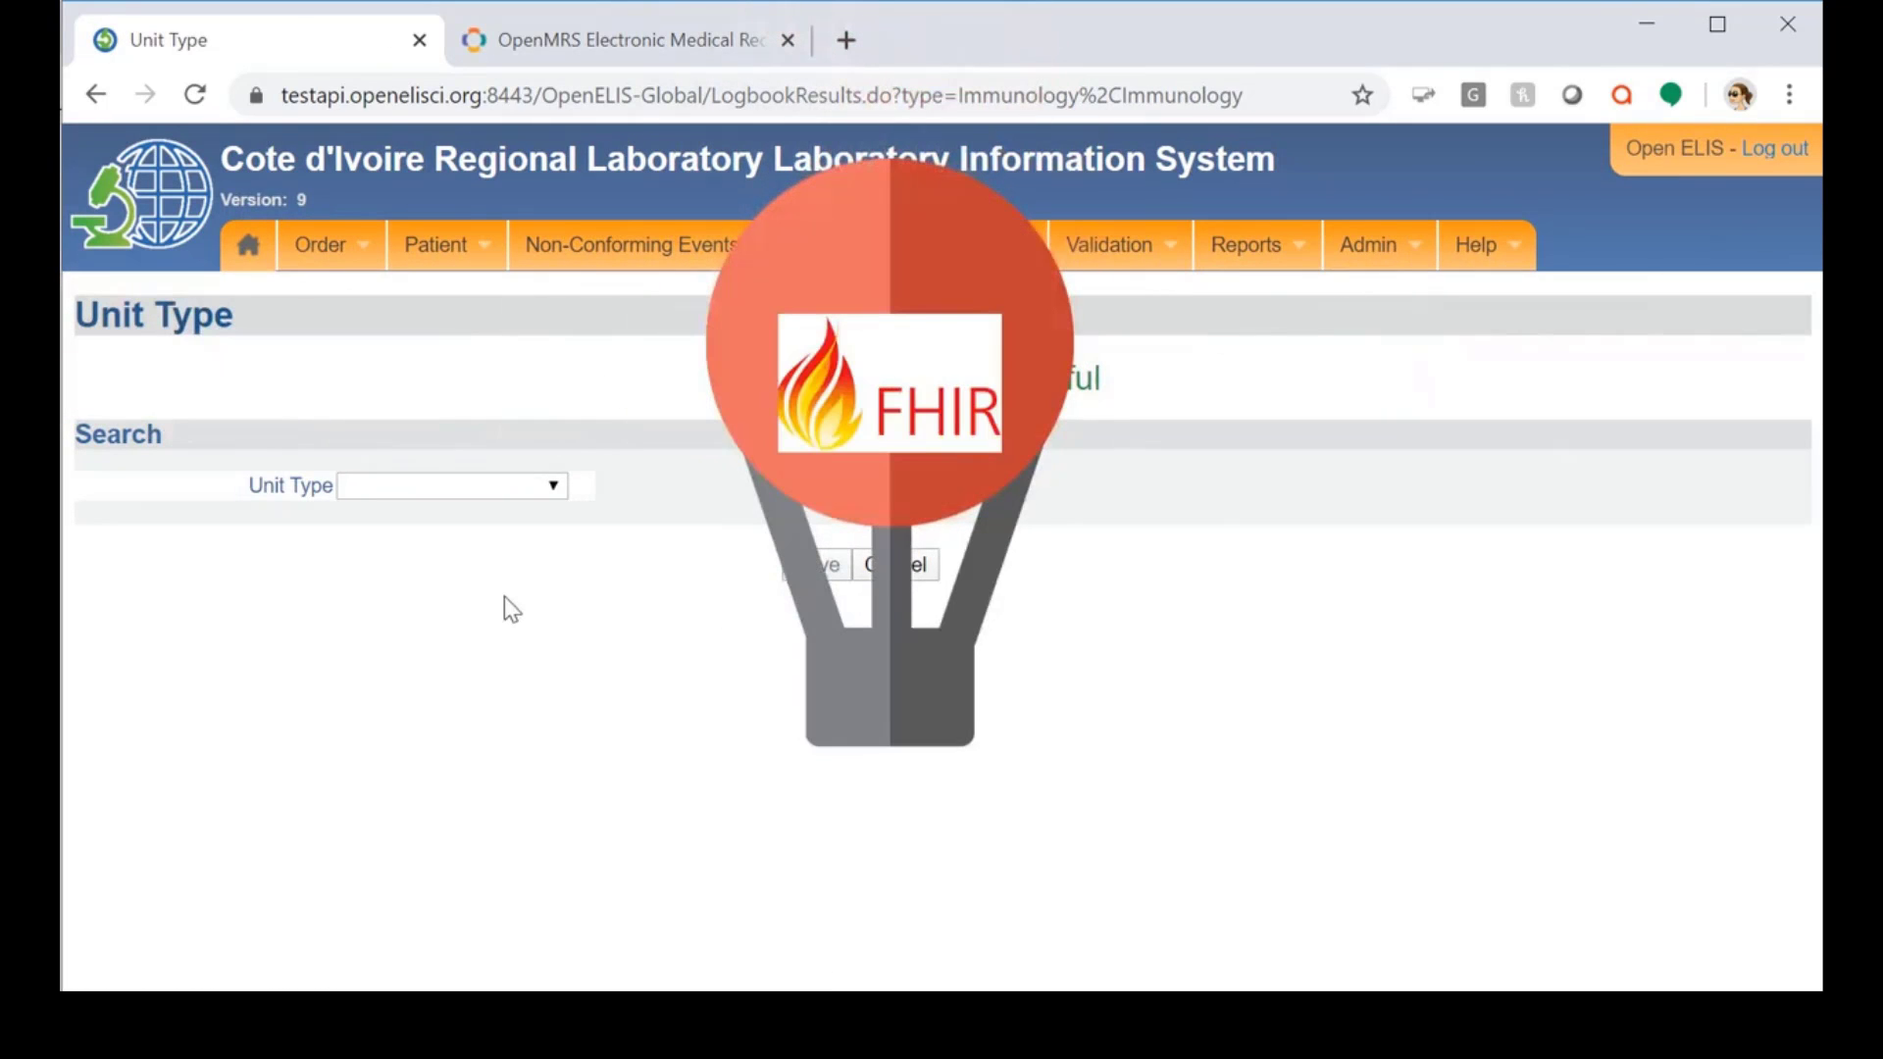
Step: Return to iSantéPlus and open the test patient's summary dashboard
{"action": "left_click", "coordinate": [606, 40]}
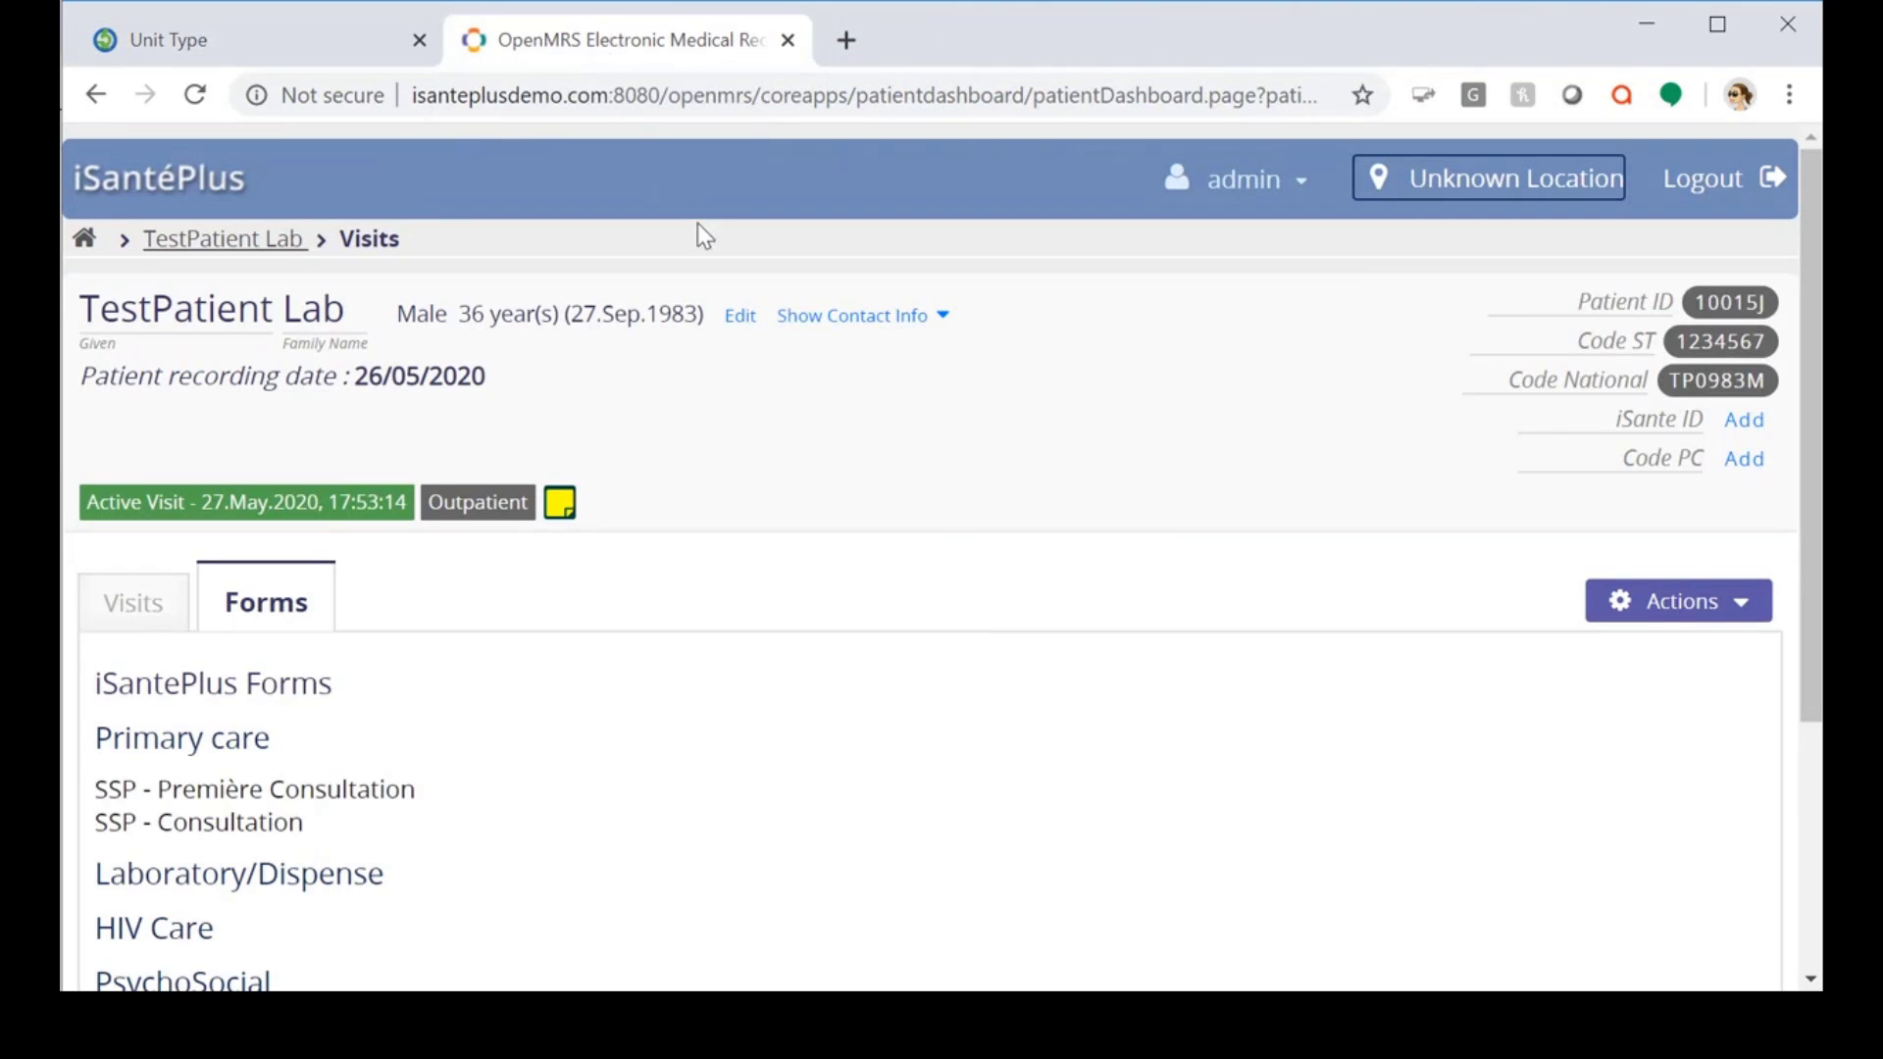
{"action": "left_click", "coordinate": [267, 245]}
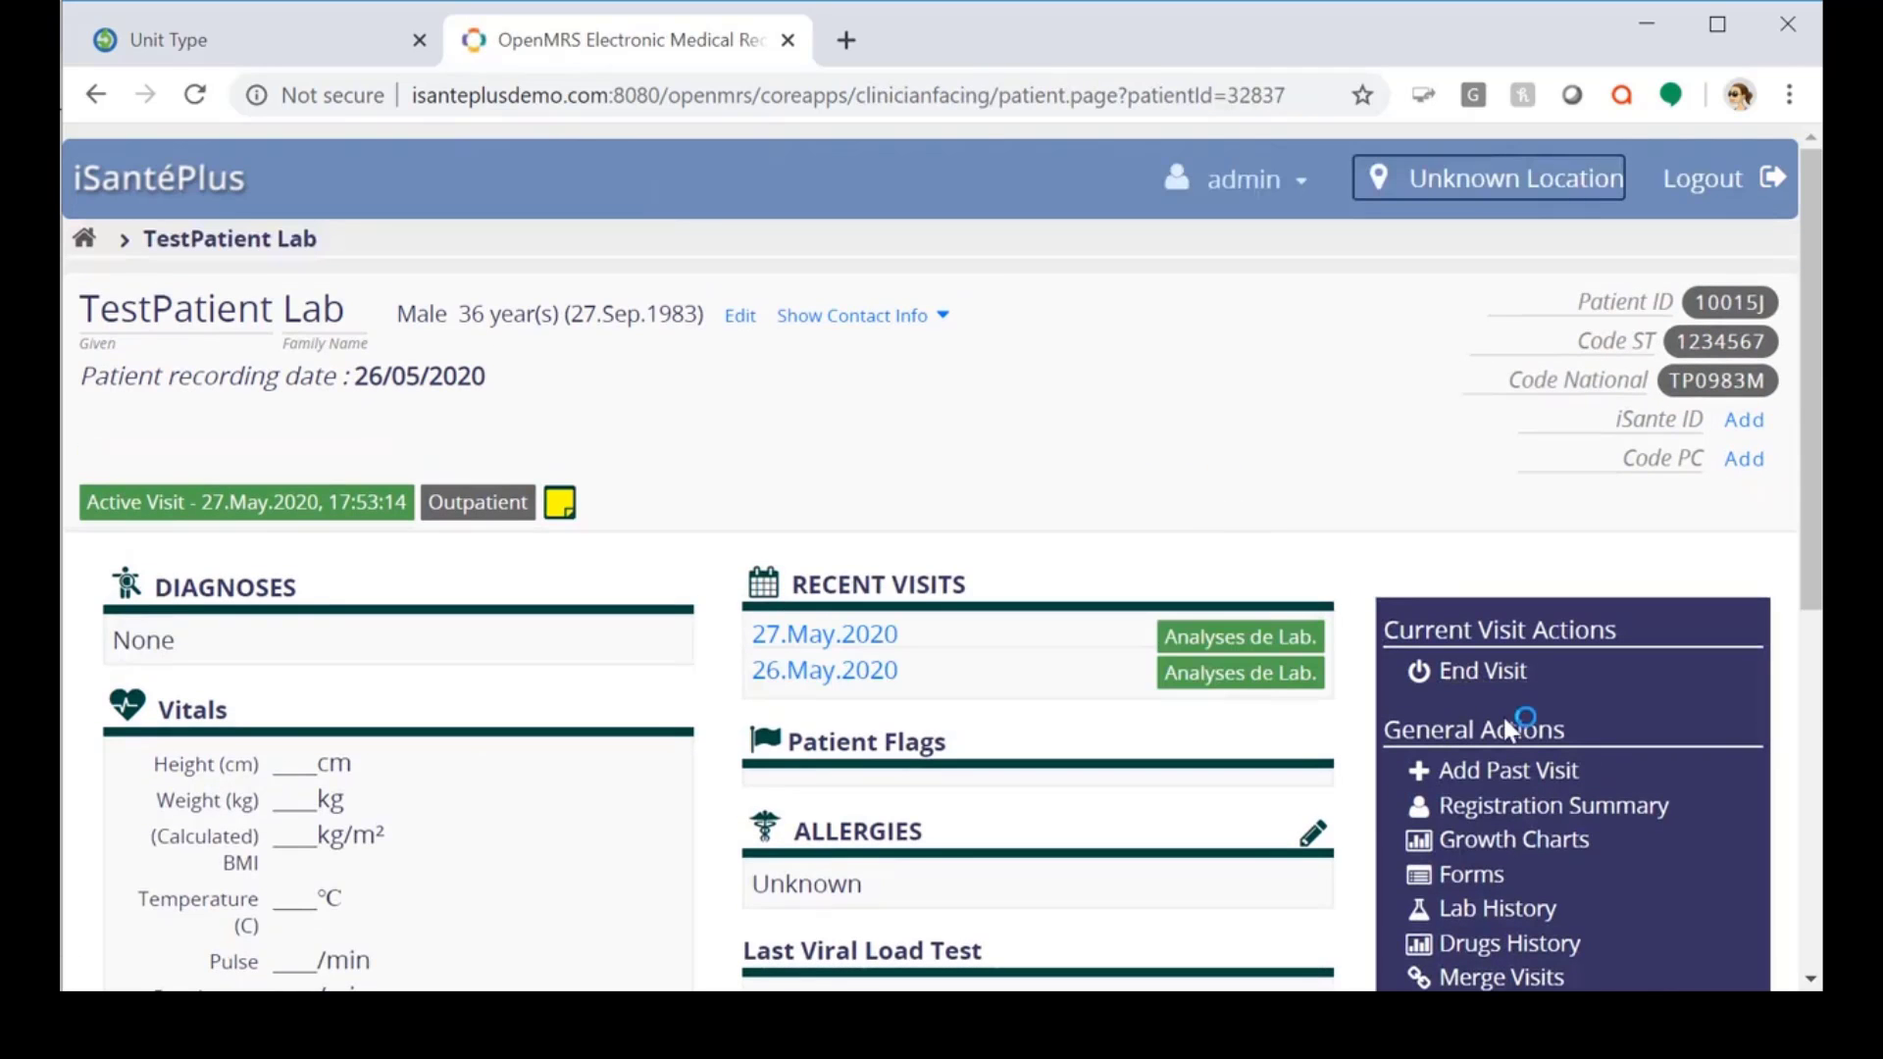
Step: Open Lab History to view CD4 COUNT 444 cells/uL and CD4% 49 % from 27 May 2020
{"action": "left_click", "coordinate": [1519, 914]}
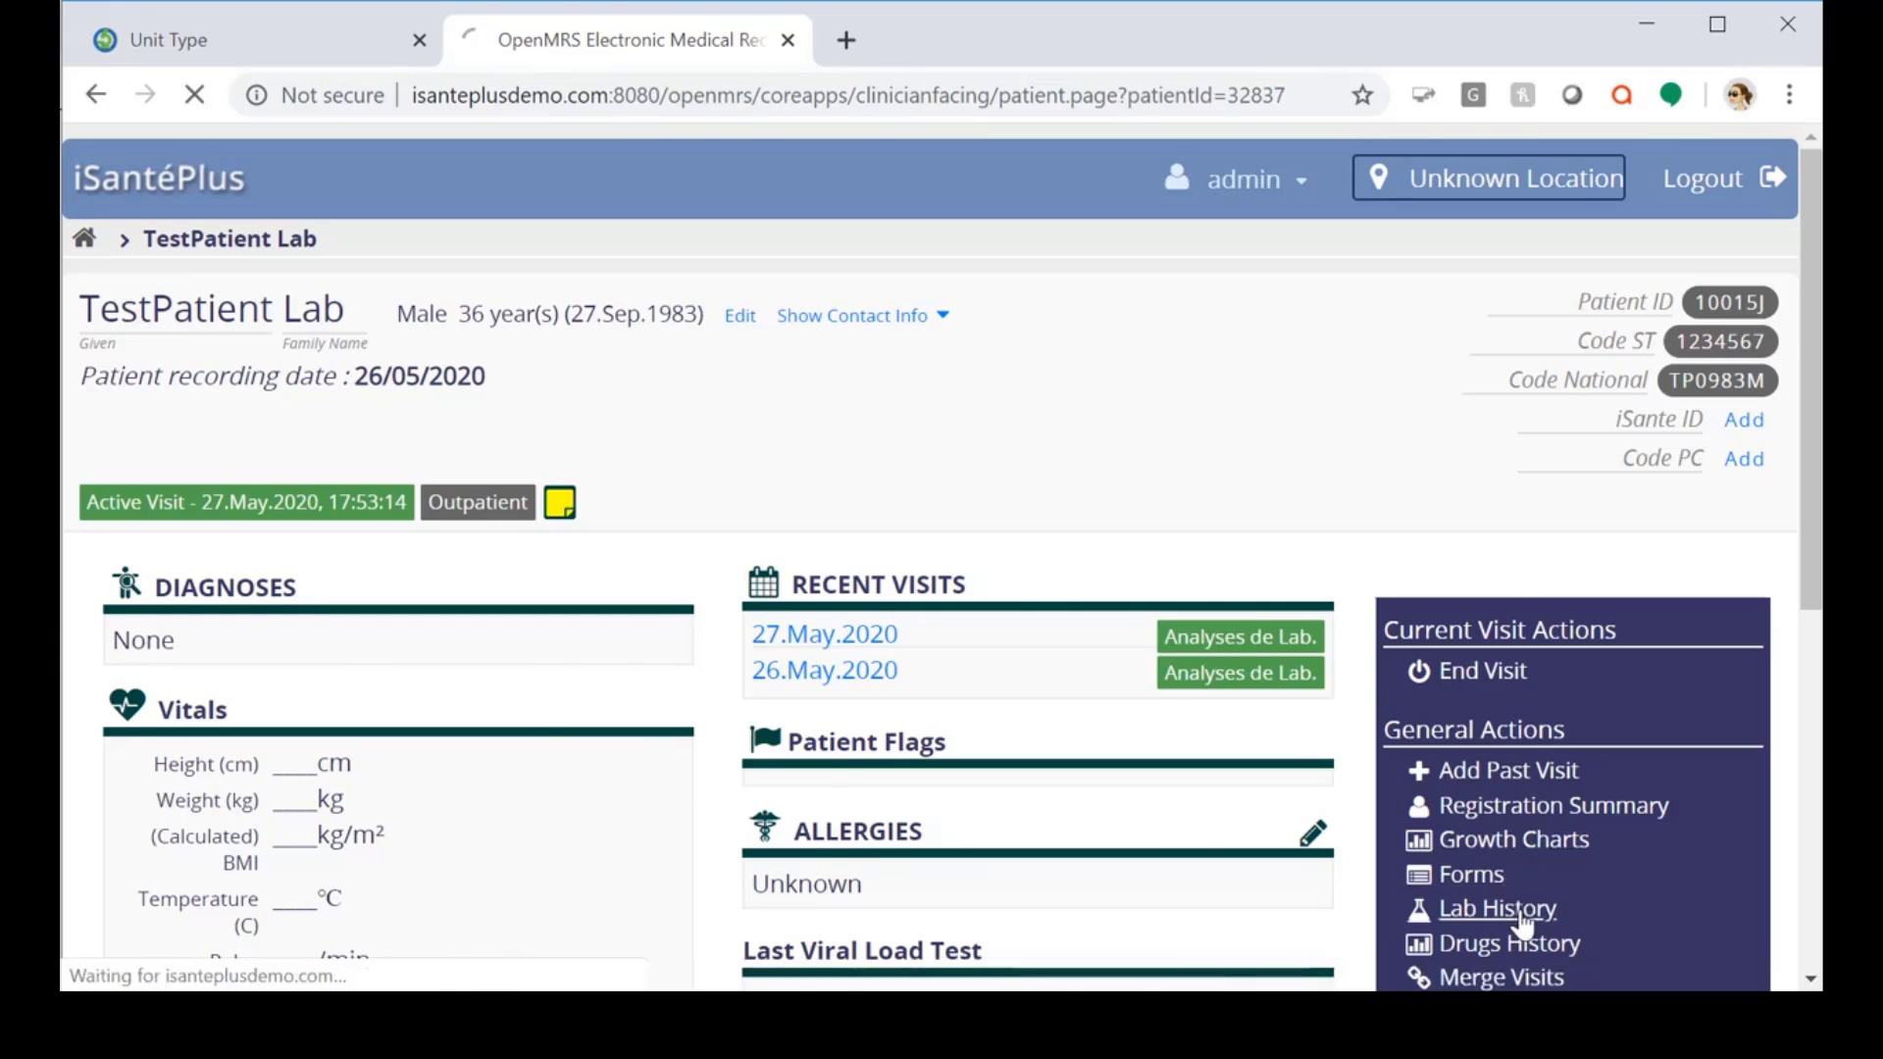